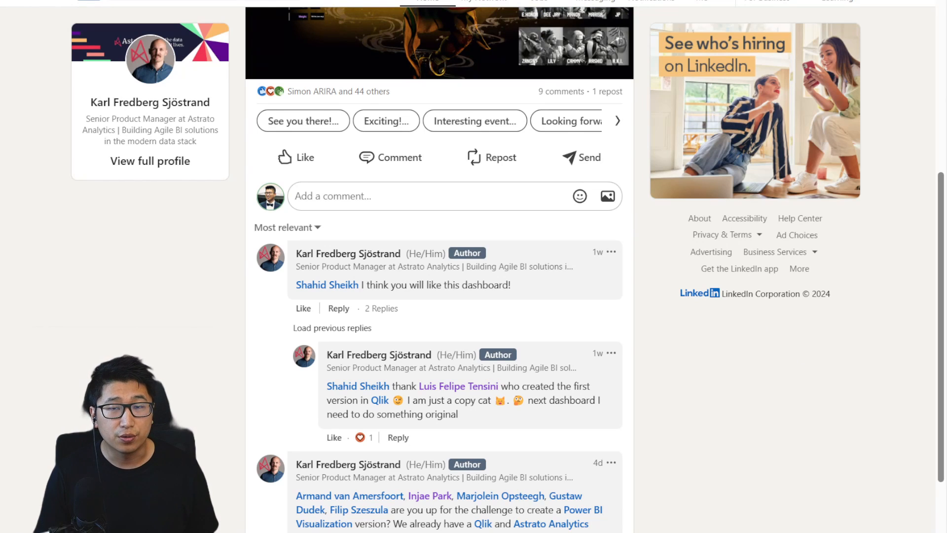
- Preview several fighters, including Ryu, Juri, Guile and Cammy, in the finished Street Fighter report and skim the Qlik dashboard video
{"action": "left_click", "coordinate": [138, 0]}
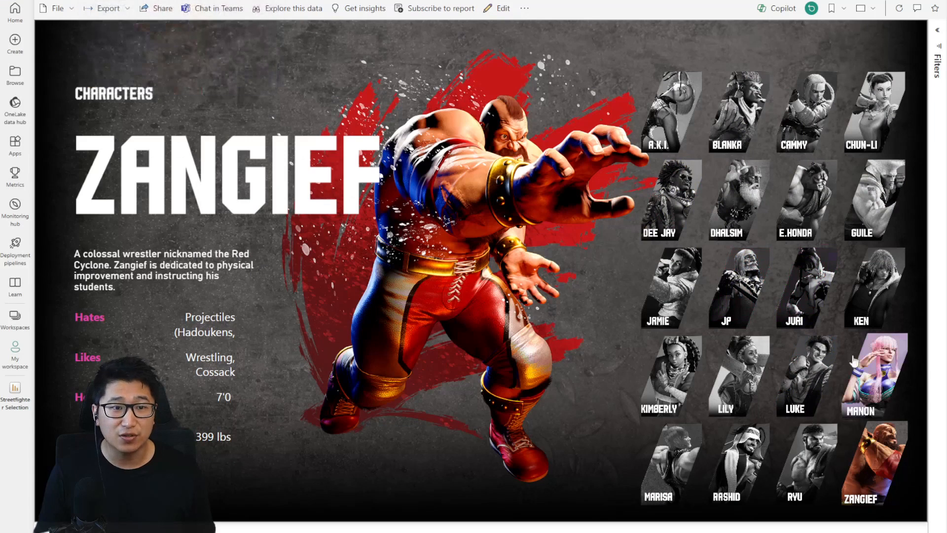
{"action": "left_click", "coordinate": [806, 476]}
{"action": "left_click", "coordinate": [738, 471]}
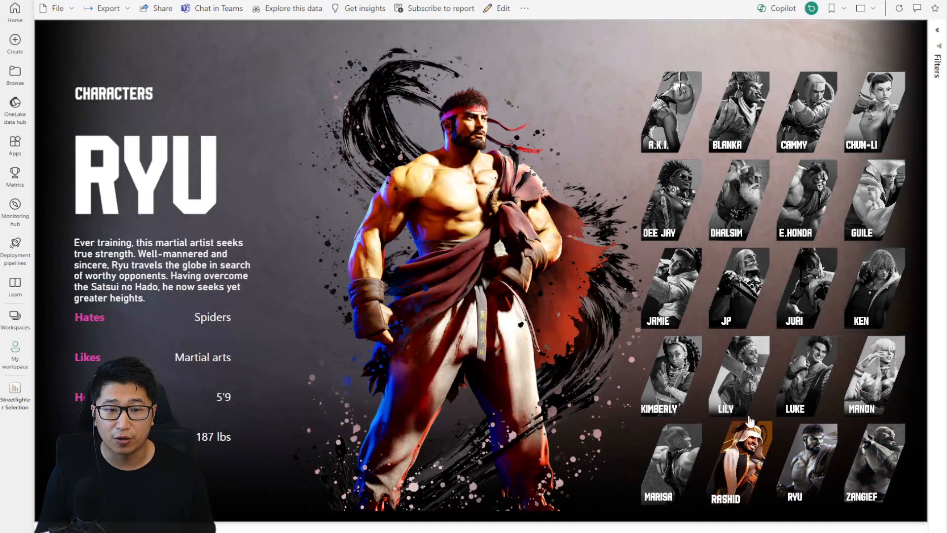
{"action": "left_click", "coordinate": [807, 278]}
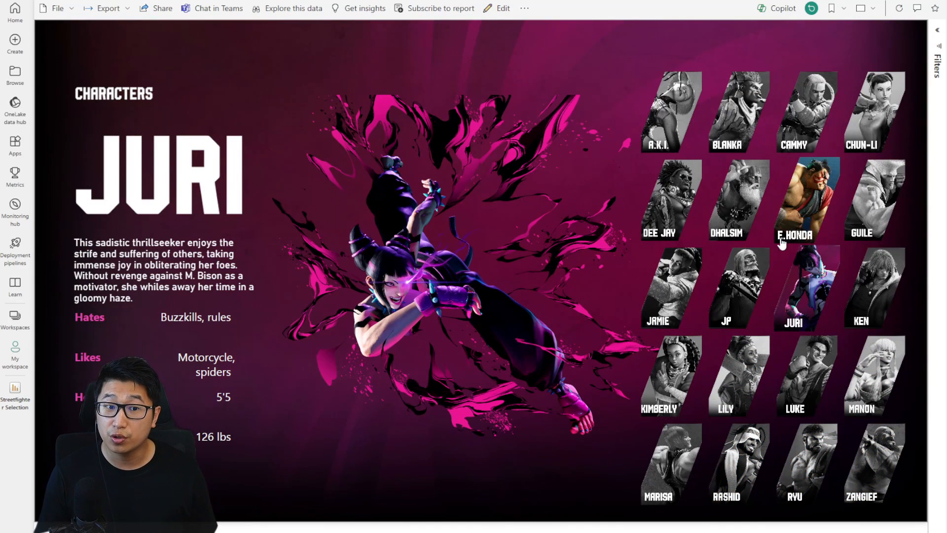
{"action": "left_click", "coordinate": [748, 217]}
{"action": "left_click", "coordinate": [694, 457]}
{"action": "left_click", "coordinate": [872, 215]}
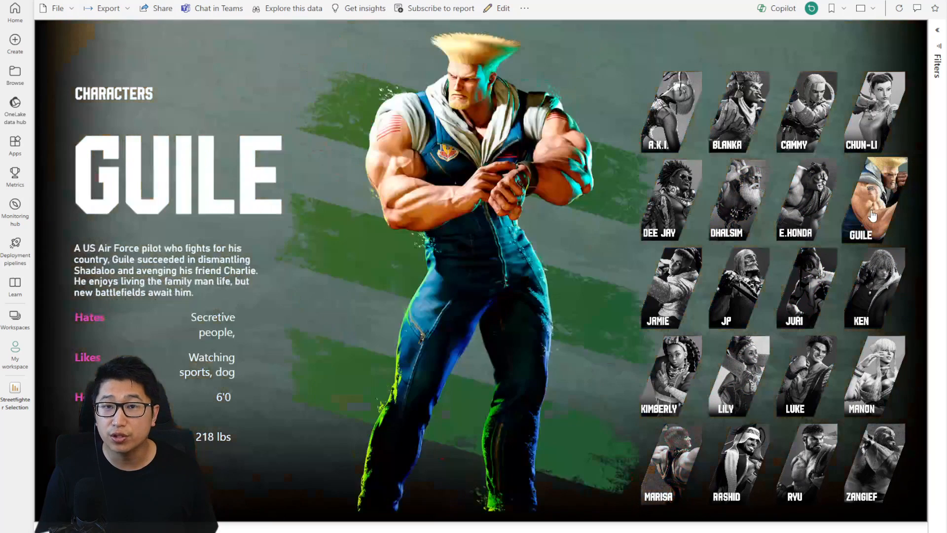
{"action": "left_click", "coordinate": [807, 114]}
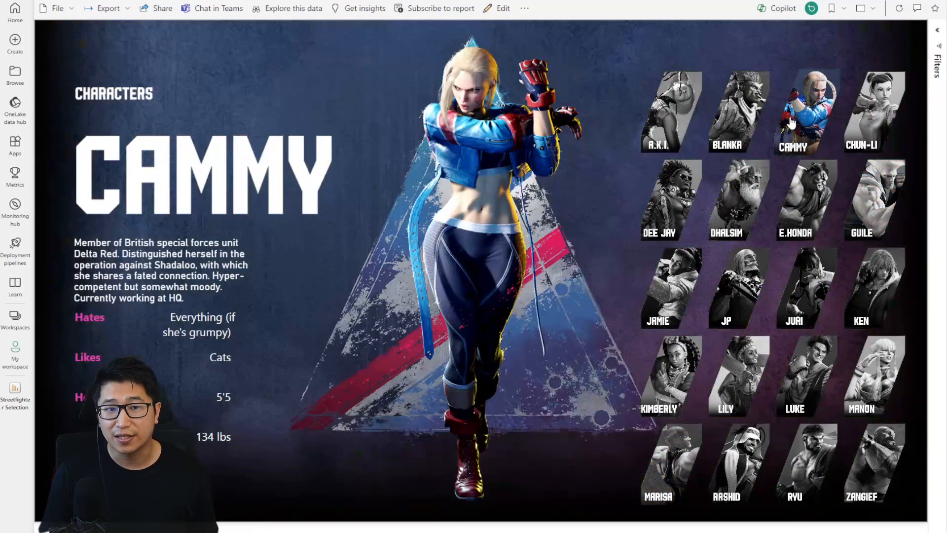
{"action": "left_click", "coordinate": [738, 115]}
{"action": "left_click", "coordinate": [814, 295]}
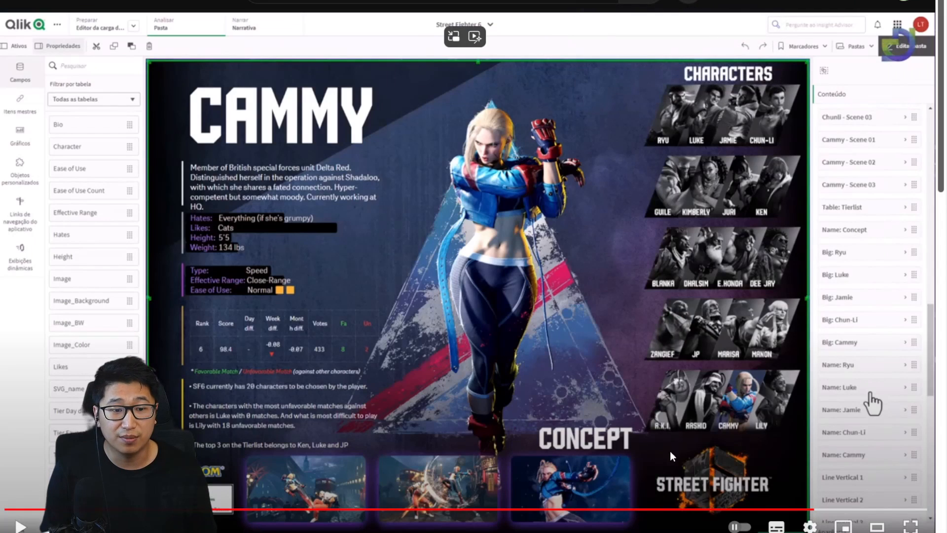
{"action": "left_click_drag", "start_coordinate": [764, 509], "coordinate": [812, 500]}
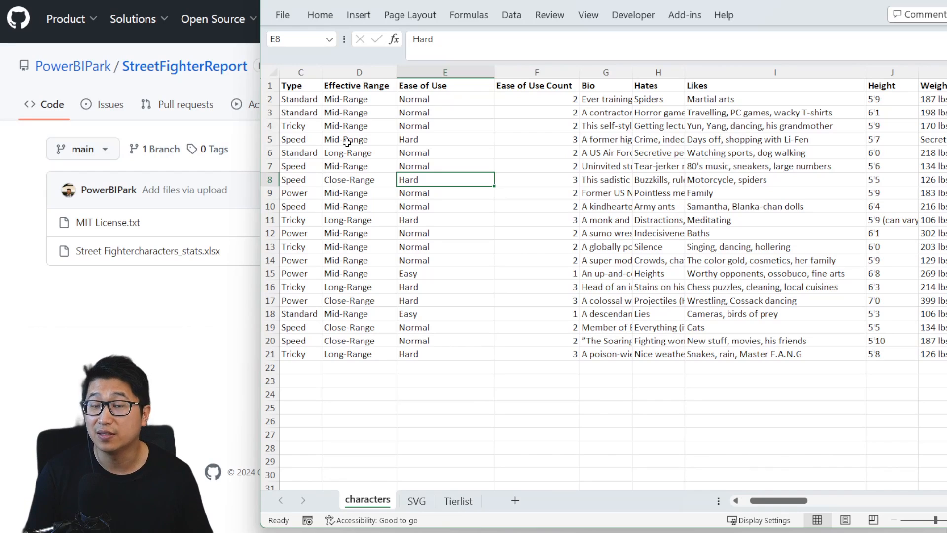
- Review the Type column of the characters sheet in the Excel workbook, plus the SVG and Tierlist sheets
{"action": "left_click_drag", "start_coordinate": [310, 99], "coordinate": [306, 321]}
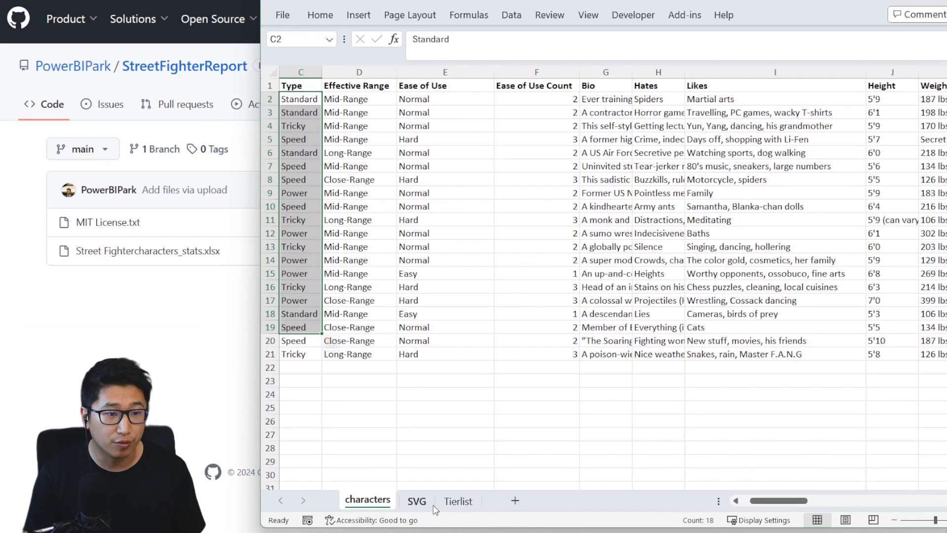
{"action": "left_click", "coordinate": [417, 501]}
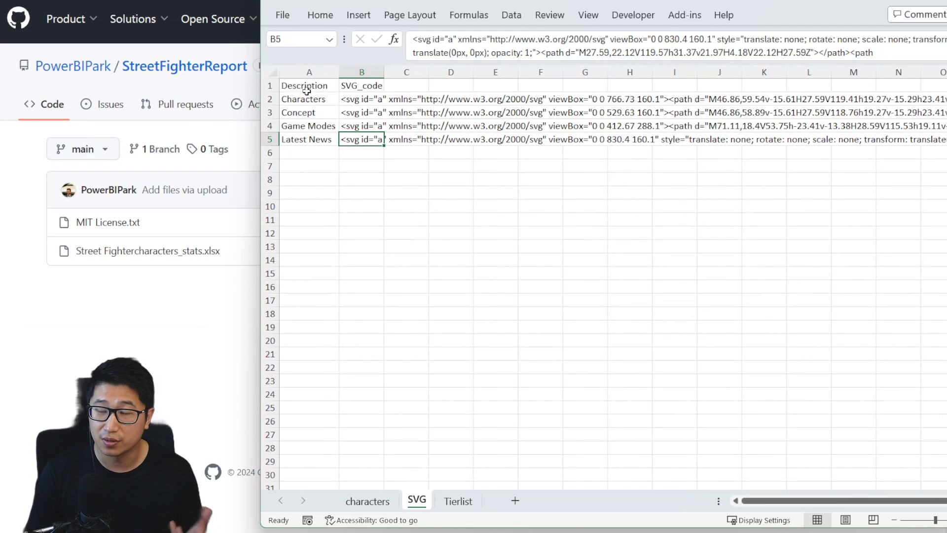
{"action": "left_click", "coordinate": [458, 501]}
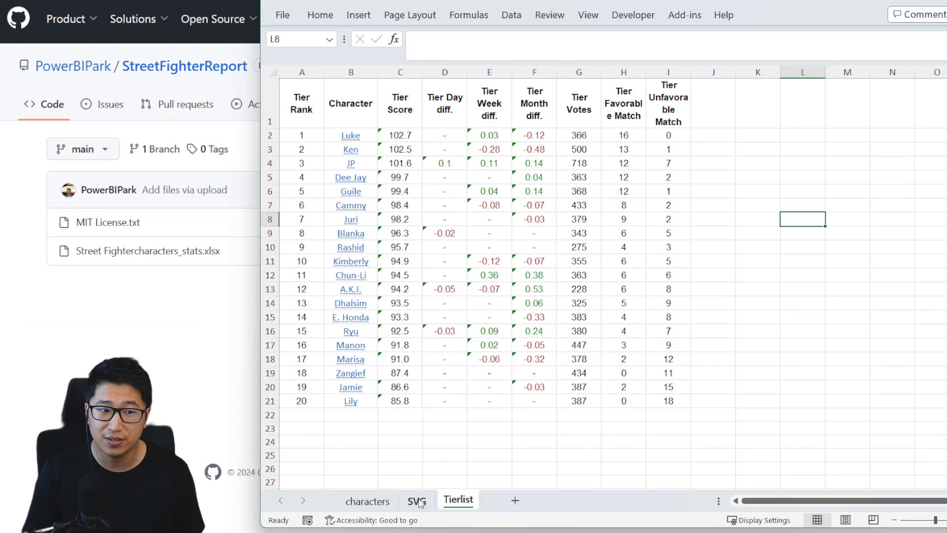
- Return to the characters sheet and examine the Bio, Hates and Likes columns
{"action": "left_click", "coordinate": [367, 501]}
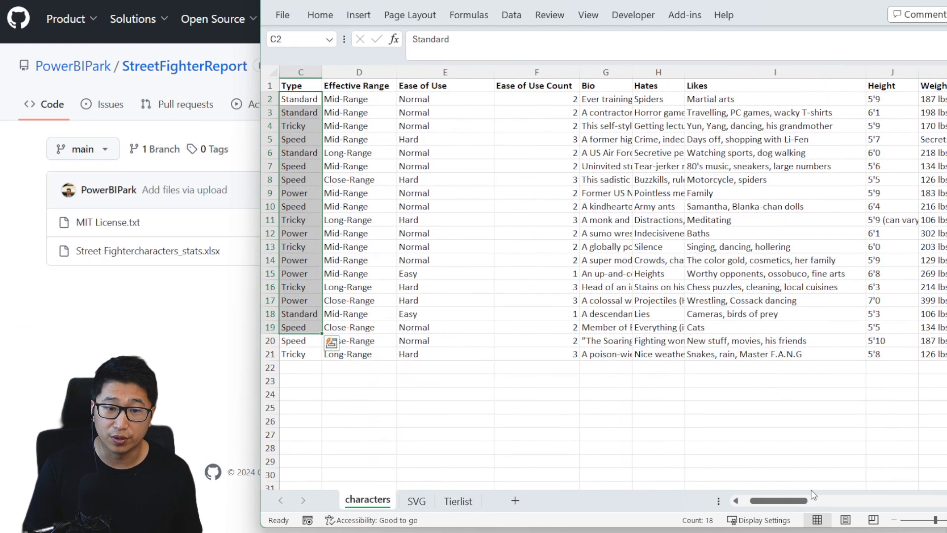
{"action": "left_click", "coordinate": [516, 313]}
{"action": "scroll", "coordinate": [799, 487], "scroll_direction": "left", "scroll_amount": 2}
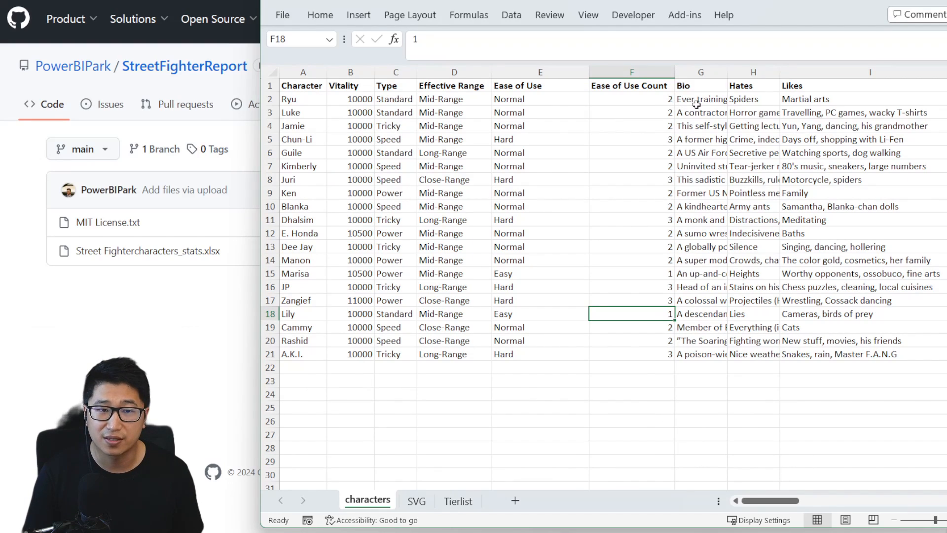
{"action": "left_click_drag", "start_coordinate": [701, 93], "coordinate": [706, 331]}
{"action": "left_click", "coordinate": [754, 95]}
{"action": "left_click", "coordinate": [808, 103]}
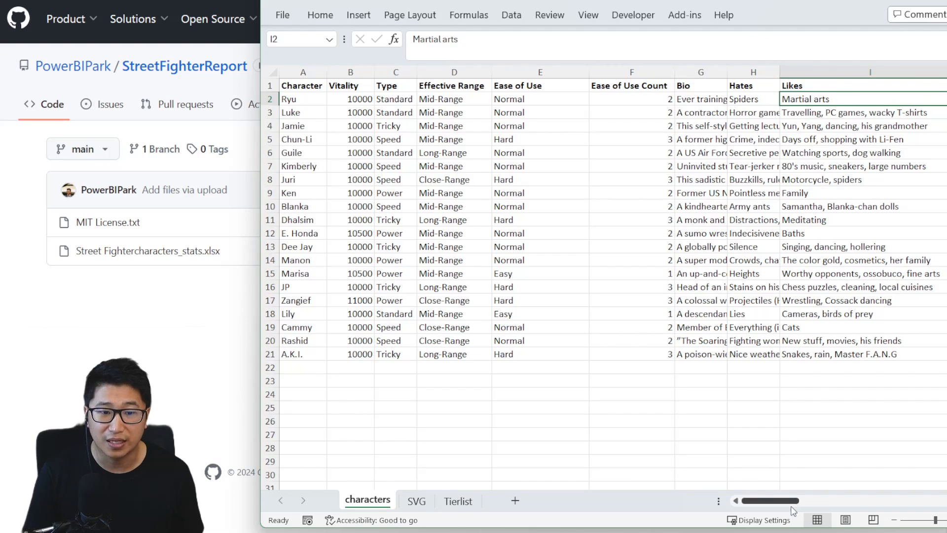
- Examine the SVG_name column of the characters sheet, from its header through the code in all character rows
{"action": "left_click_drag", "start_coordinate": [788, 501], "coordinate": [836, 503]}
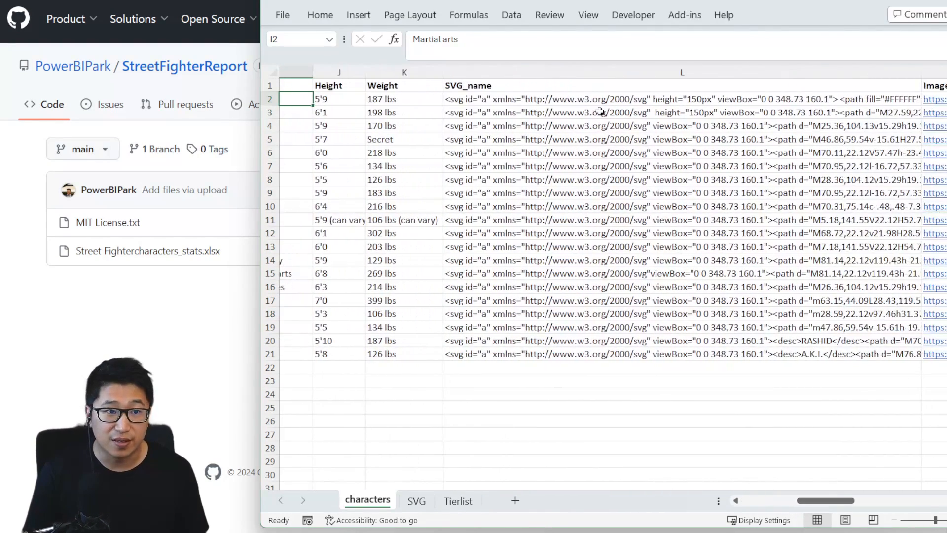
{"action": "left_click", "coordinate": [592, 87]}
{"action": "left_click_drag", "start_coordinate": [610, 98], "coordinate": [651, 352]}
- Review the Image_Background, Image_BW, Image_Color and Image link columns and open Ryu's background image in the browser
{"action": "left_click_drag", "start_coordinate": [827, 500], "coordinate": [860, 500]}
{"action": "left_click", "coordinate": [689, 83]}
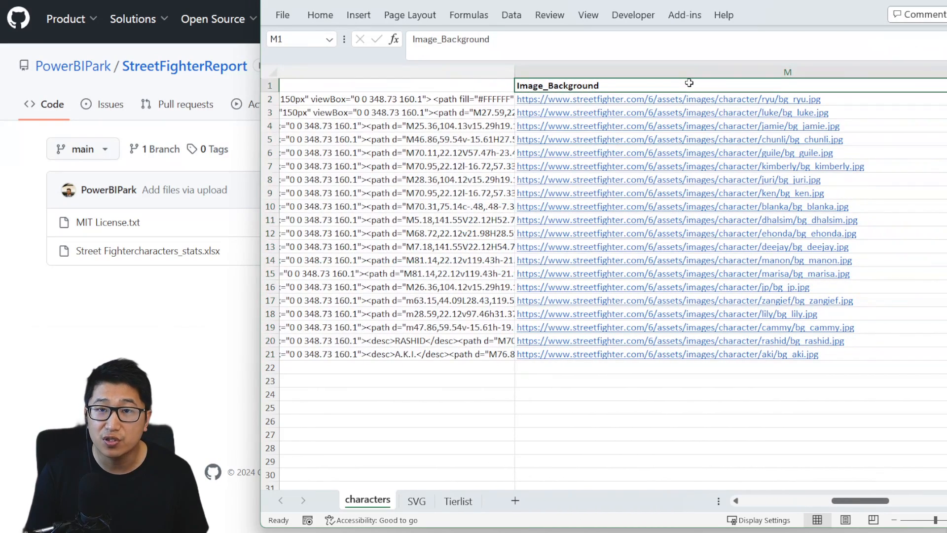
{"action": "key", "text": "Right"}
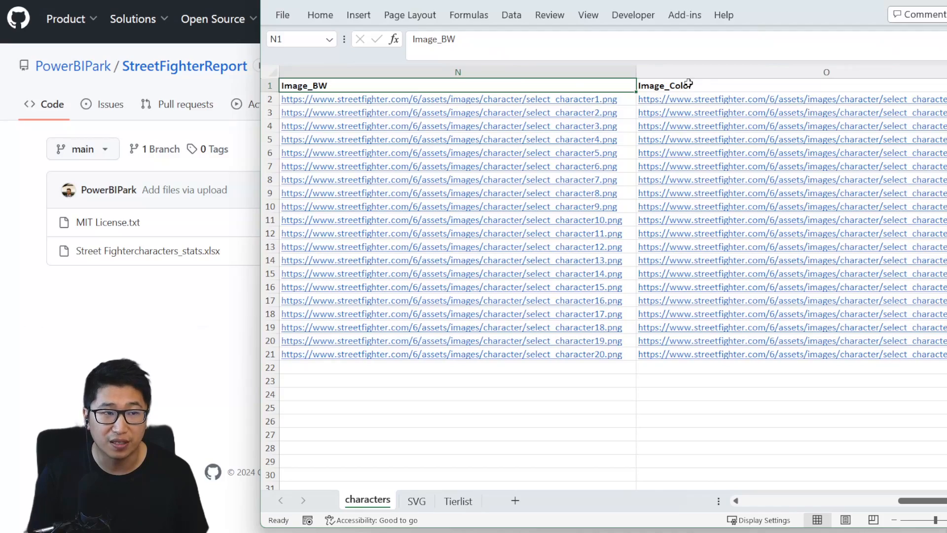
{"action": "key", "text": "Right"}
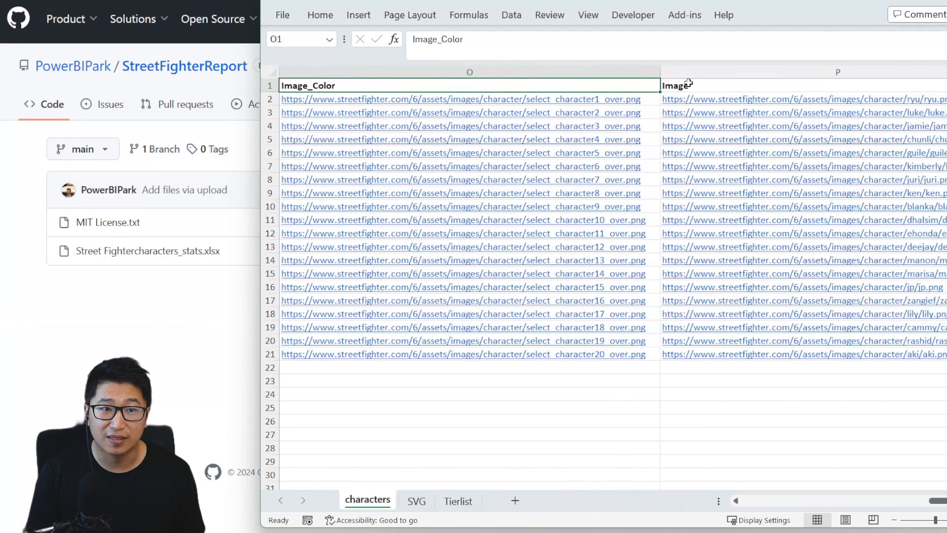
{"action": "key", "text": "Right"}
{"action": "key", "text": "Left"}
{"action": "key", "text": "Left"}
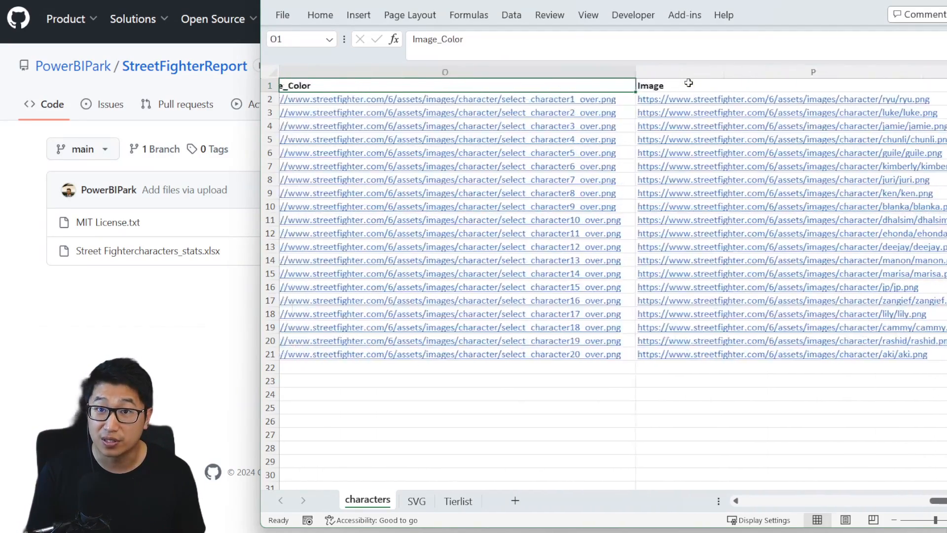
{"action": "key", "text": "Left"}
{"action": "key", "text": "Left"}
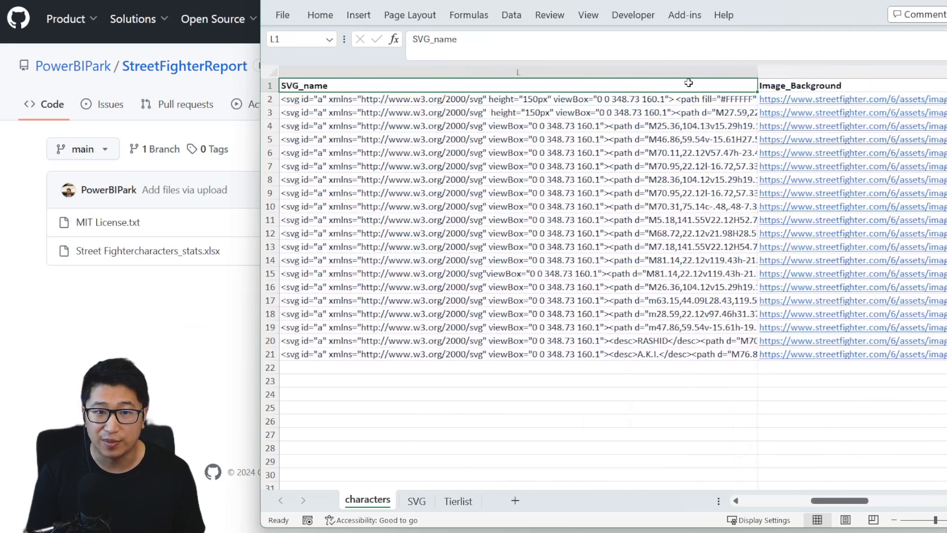
{"action": "left_click", "coordinate": [848, 99]}
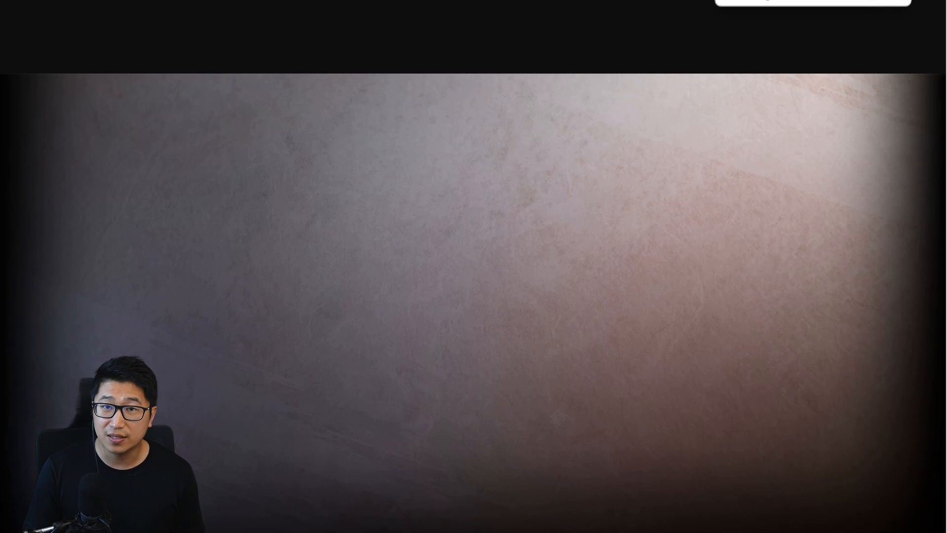
{"action": "left_click", "coordinate": [745, 0]}
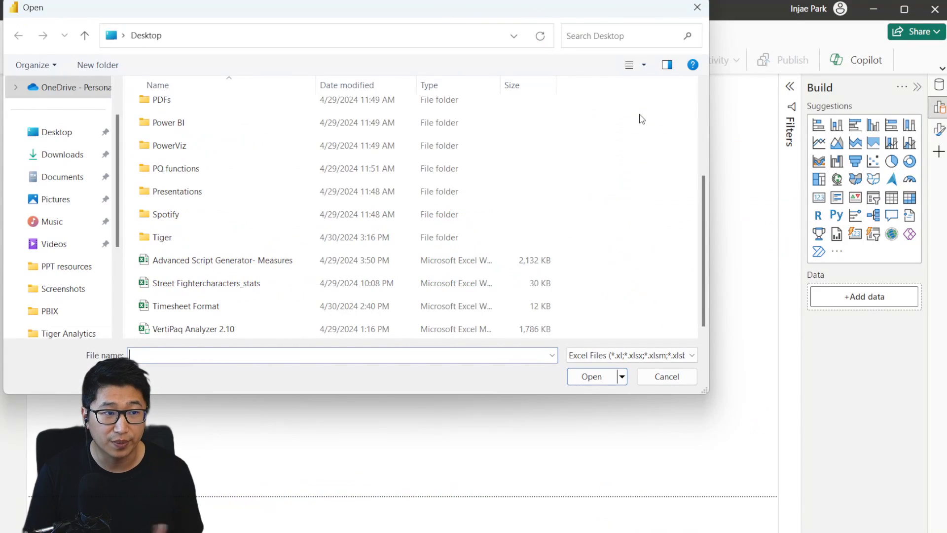
- In Power BI Desktop, import the characters and SVG sheets from Street Fightercharacters_stats and open them in Power Query Editor
{"action": "left_click", "coordinate": [220, 284]}
{"action": "left_click", "coordinate": [592, 377]}
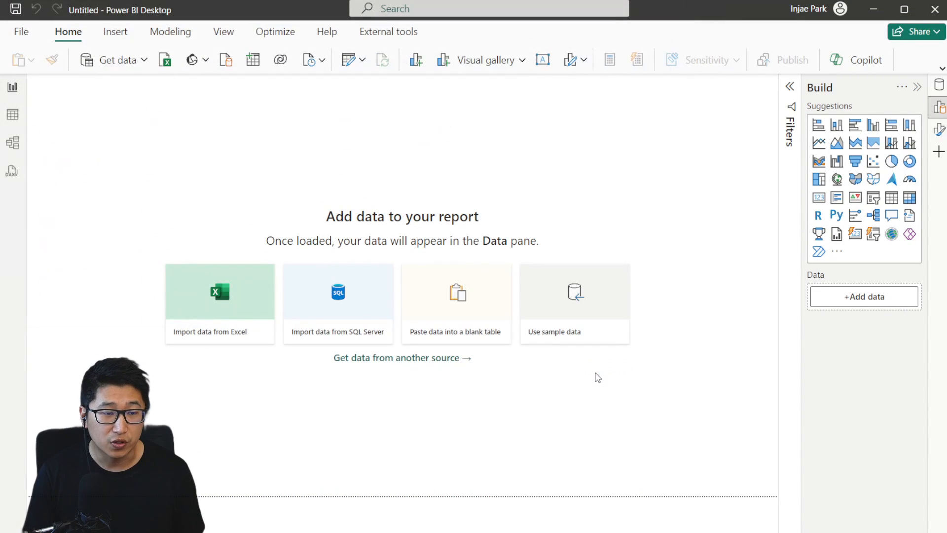
{"action": "left_click", "coordinate": [209, 203]}
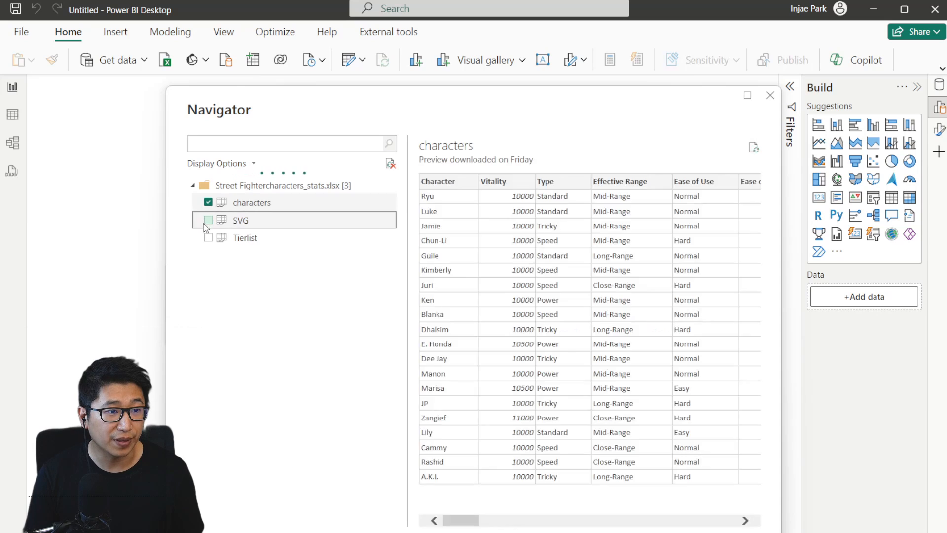
{"action": "left_click", "coordinate": [209, 223]}
{"action": "left_click", "coordinate": [208, 222]}
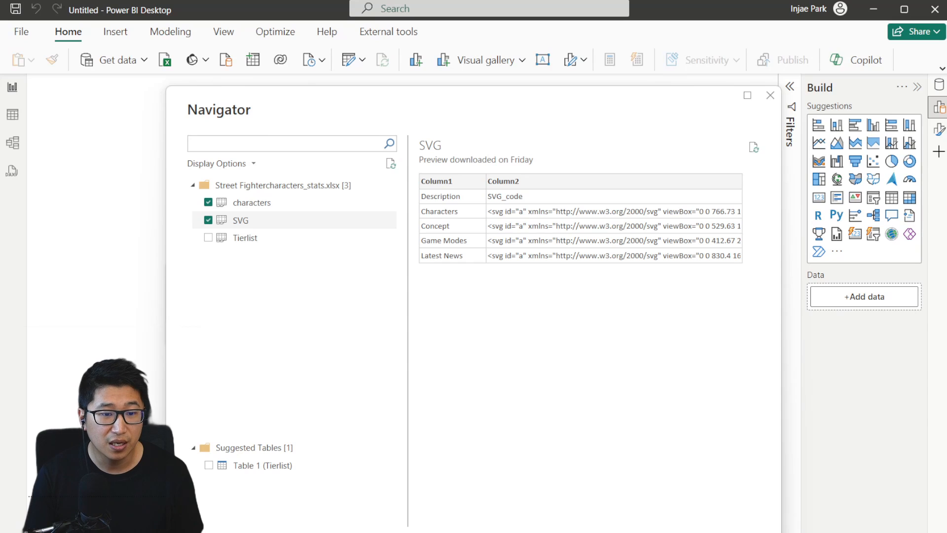
{"action": "left_click", "coordinate": [672, 532]}
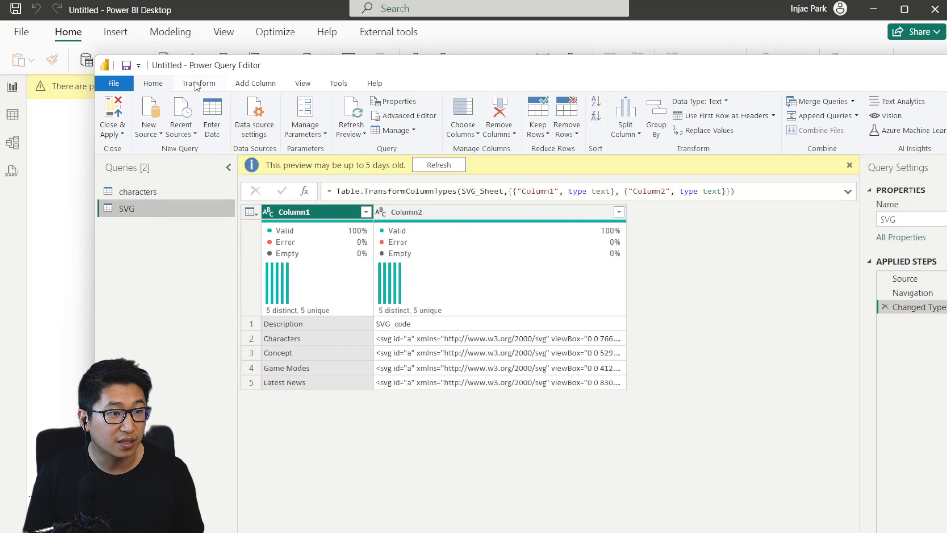
- Use the SVG query's first row as headers and close Power Query Editor, loading both queries into the report
{"action": "left_click", "coordinate": [198, 85]}
{"action": "left_click", "coordinate": [153, 119]}
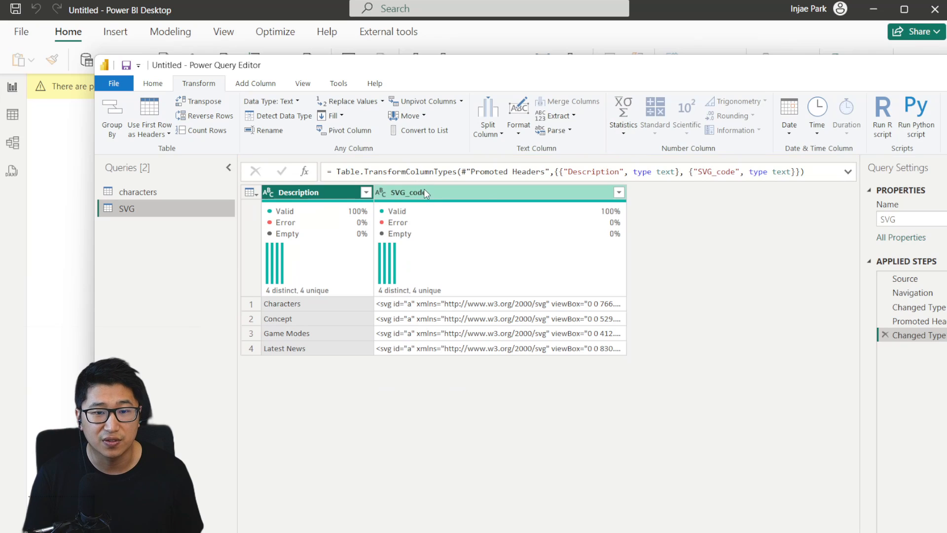
{"action": "left_click", "coordinate": [175, 190]}
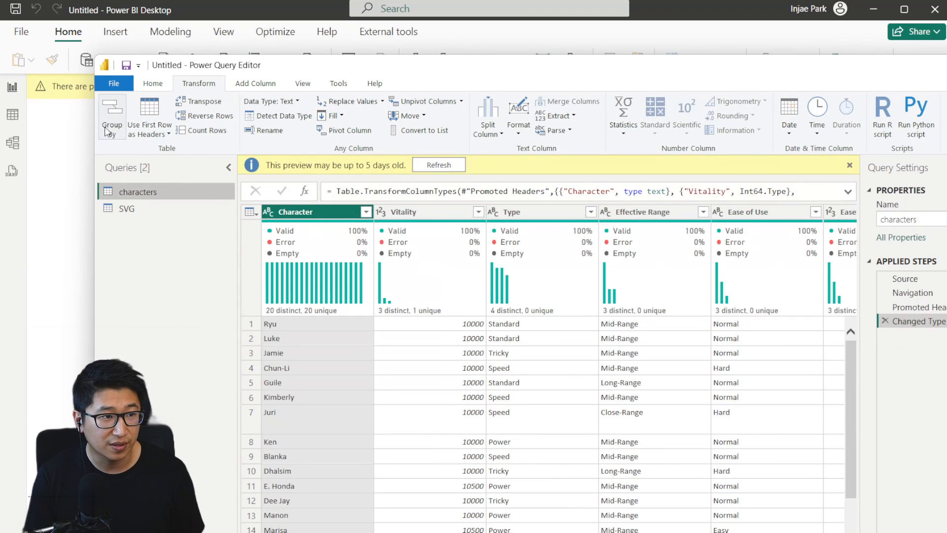
{"action": "left_click", "coordinate": [153, 84]}
{"action": "left_click", "coordinate": [121, 140]}
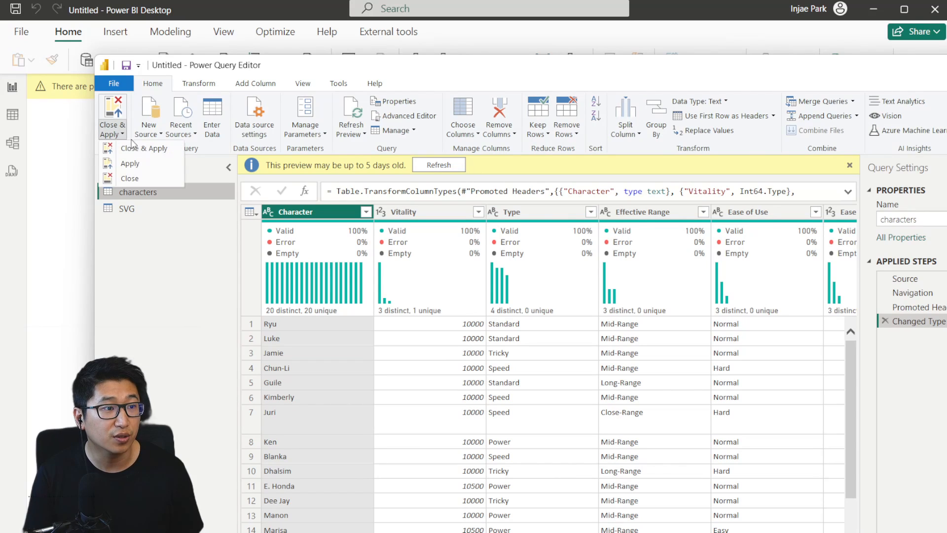
{"action": "left_click", "coordinate": [130, 181]}
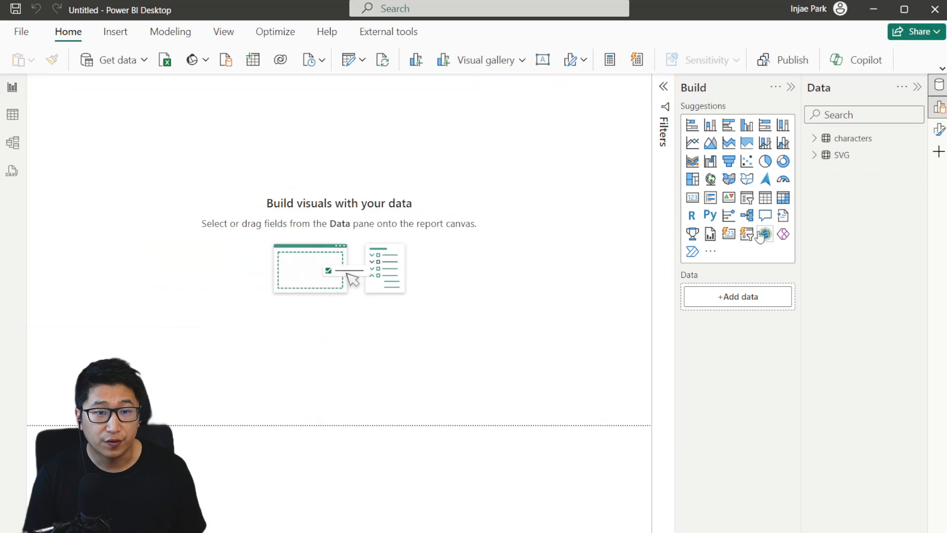
- Add a Card (new) visual and enlarge it to fill the whole report page
{"action": "left_click", "coordinate": [729, 234]}
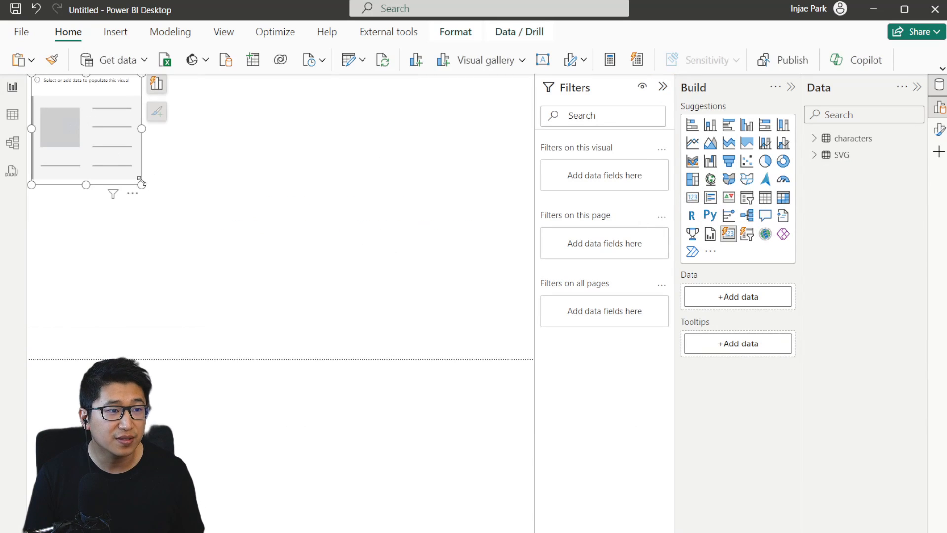
{"action": "left_click_drag", "start_coordinate": [141, 184], "coordinate": [533, 357]}
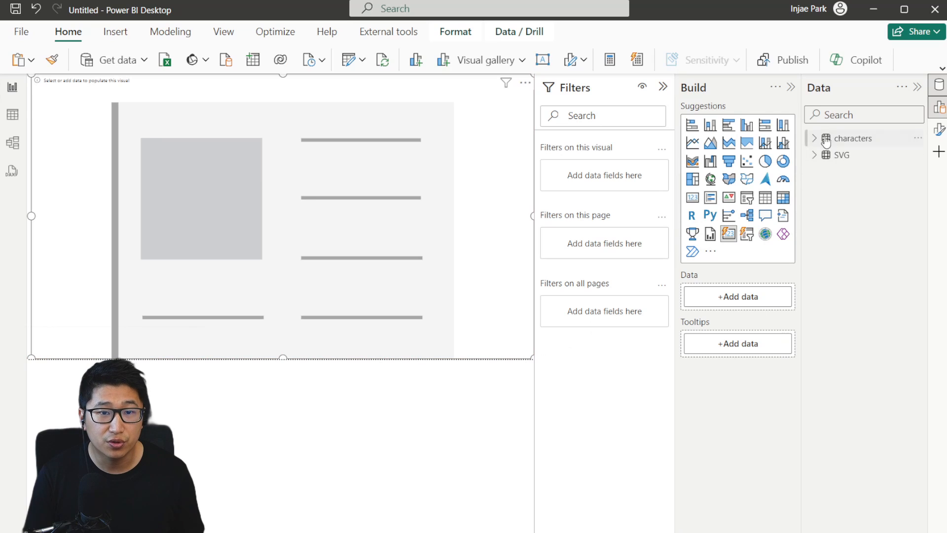
- Set the data category of the Image_Background column in the characters table to Image URL
{"action": "left_click", "coordinate": [841, 143]}
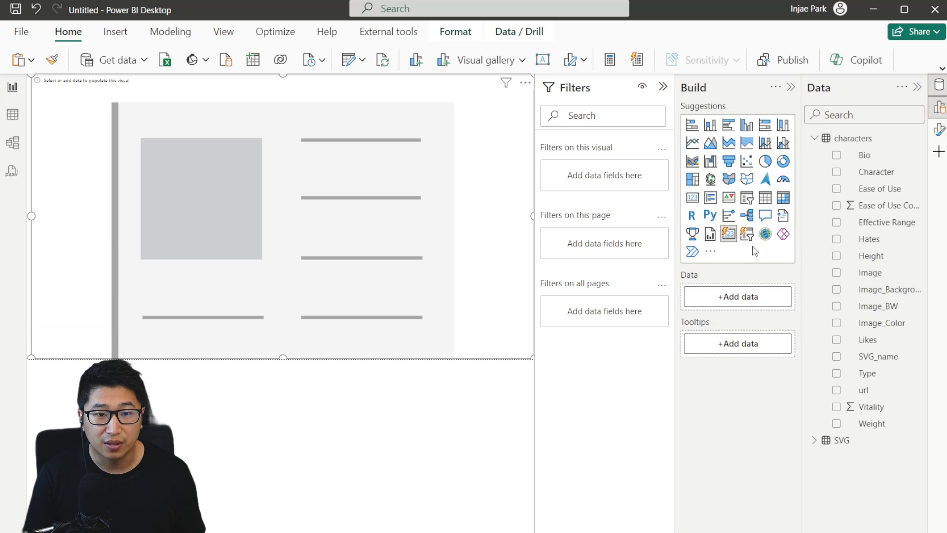
{"action": "left_click_drag", "start_coordinate": [799, 270], "coordinate": [747, 271]}
{"action": "left_click", "coordinate": [814, 290]}
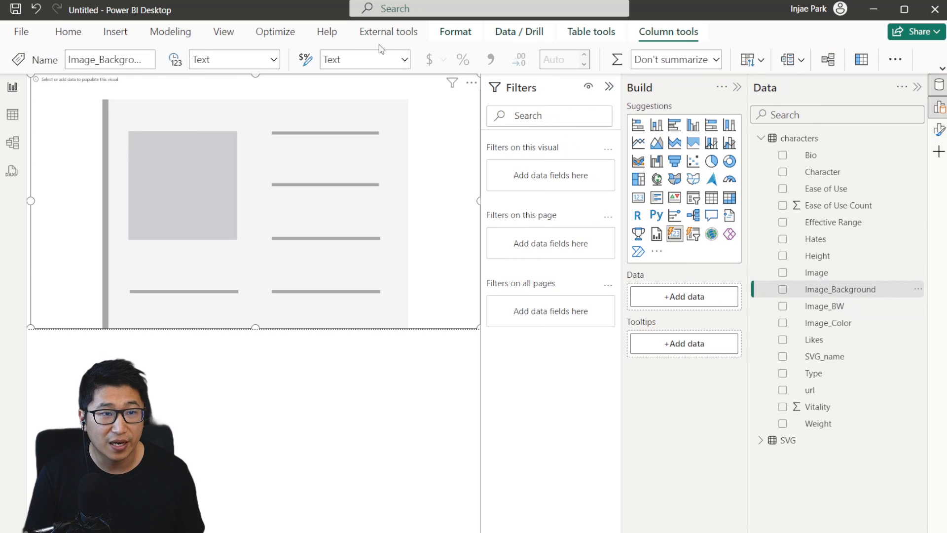
{"action": "left_click", "coordinate": [277, 60]}
{"action": "left_click", "coordinate": [276, 60]}
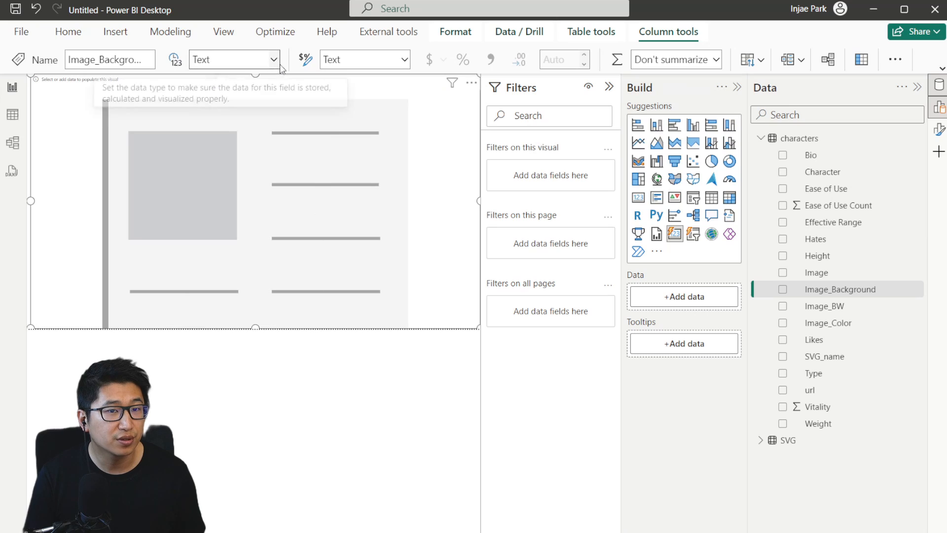
{"action": "left_click", "coordinate": [895, 59]}
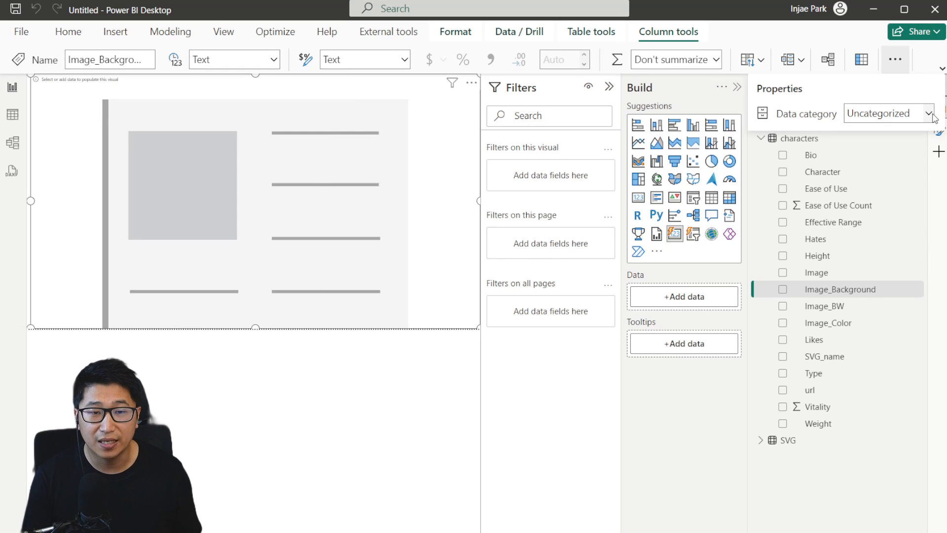
{"action": "left_click", "coordinate": [929, 114]}
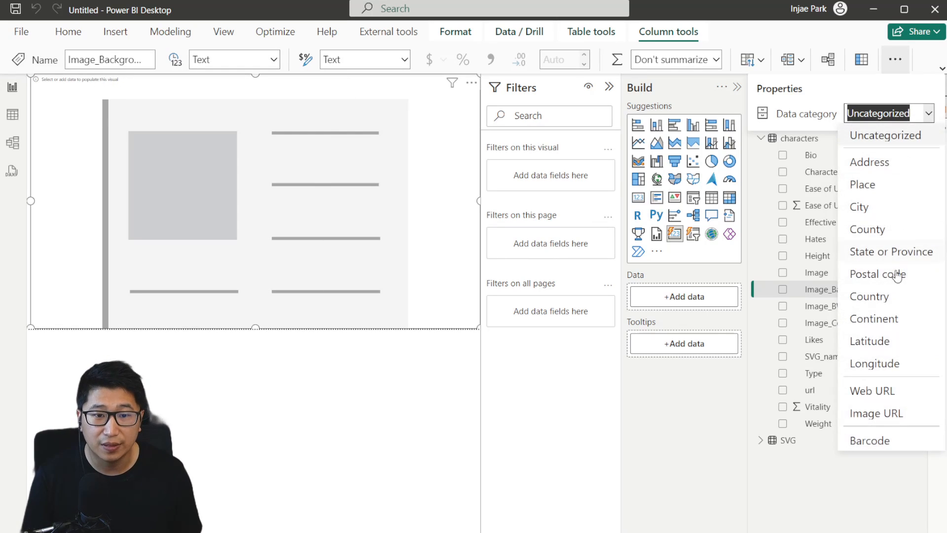
{"action": "left_click", "coordinate": [913, 416]}
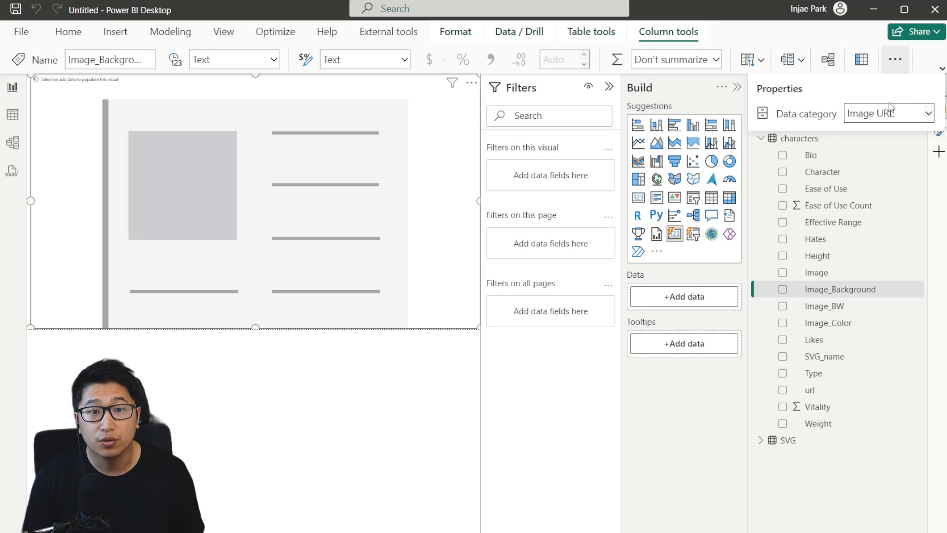
{"action": "left_click", "coordinate": [367, 225]}
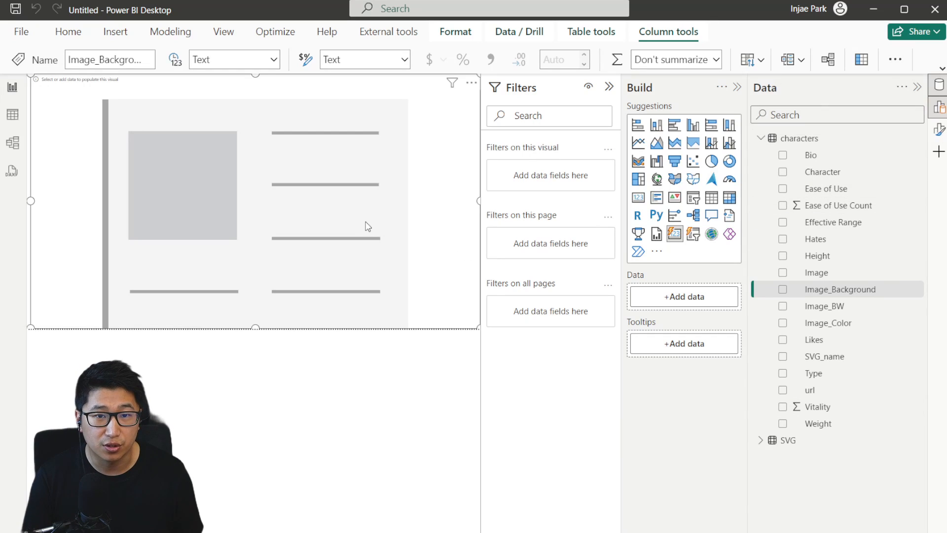
- Show the card's formatting options, collapse the filters and add the Character field to the card's data
{"action": "left_click", "coordinate": [938, 129]}
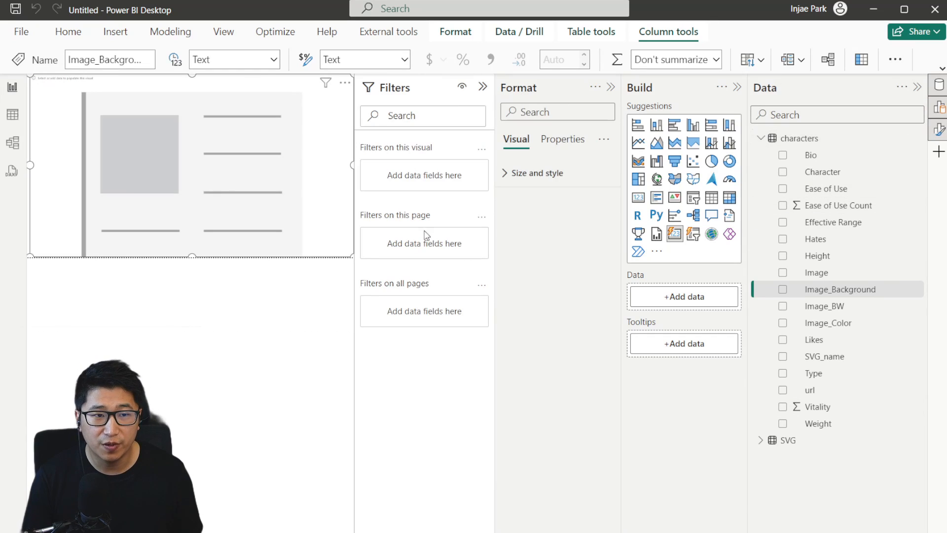
{"action": "left_click", "coordinate": [482, 86]}
{"action": "left_click", "coordinate": [523, 173]}
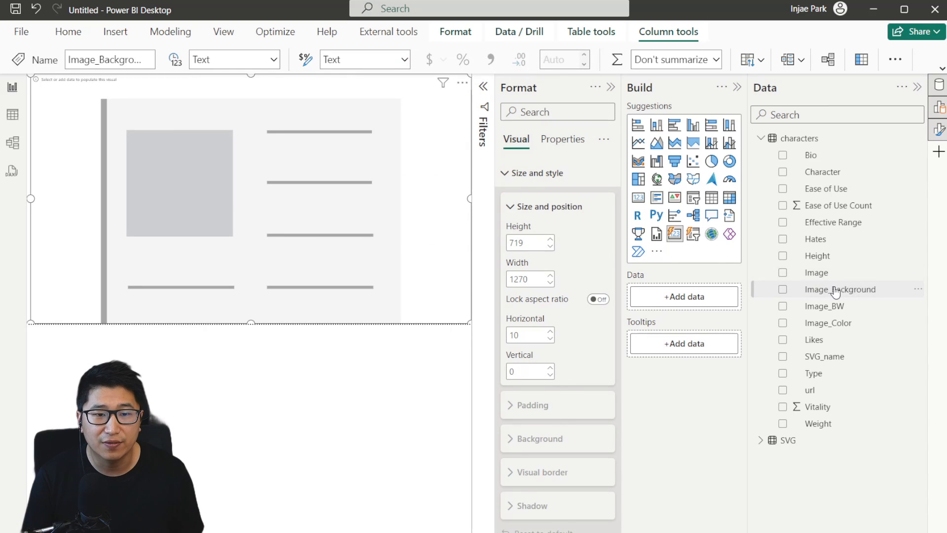
{"action": "mouse_move", "coordinate": [852, 295]}
{"action": "left_mouse_down"}
{"action": "mouse_move", "coordinate": [655, 300]}
{"action": "mouse_move", "coordinate": [860, 292]}
{"action": "mouse_move", "coordinate": [852, 296]}
{"action": "left_mouse_up"}
{"action": "left_click_drag", "start_coordinate": [838, 170], "coordinate": [681, 296]}
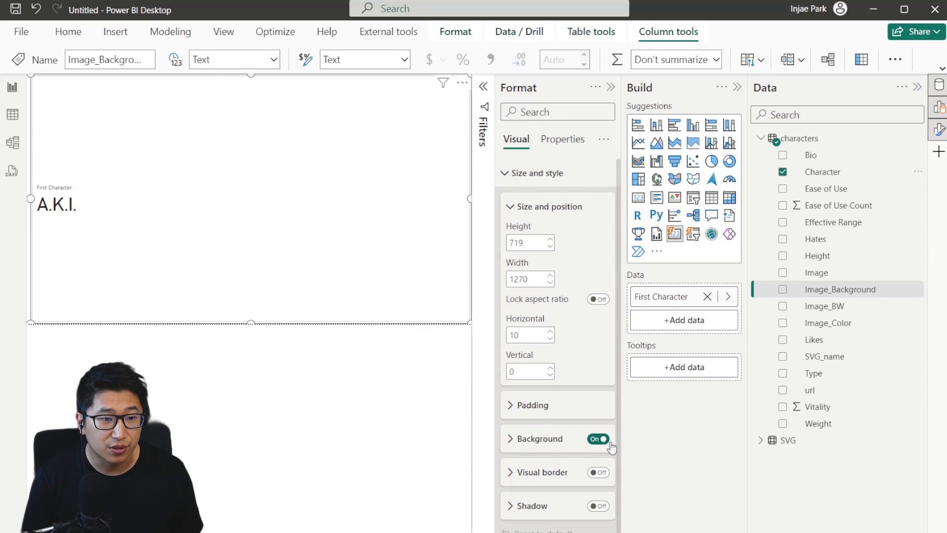
- Turn off the values in the card's callout settings
{"action": "left_click", "coordinate": [511, 173]}
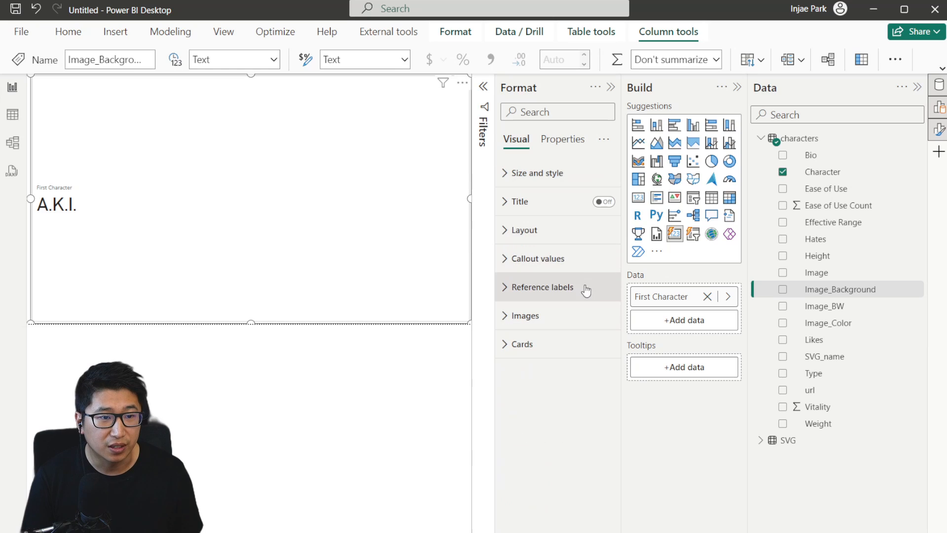
{"action": "left_click", "coordinate": [598, 362]}
{"action": "scroll", "coordinate": [598, 395], "scroll_direction": "down", "scroll_amount": 3}
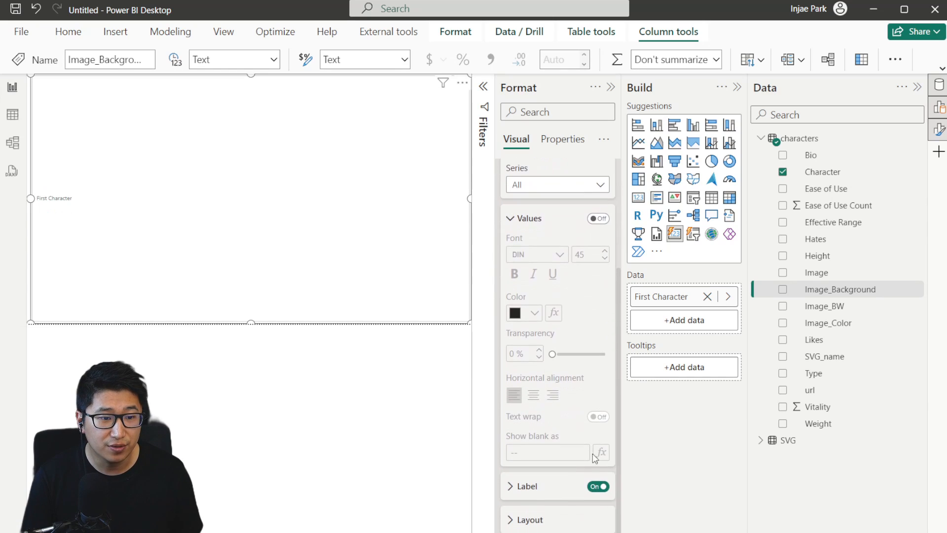
{"action": "scroll", "coordinate": [595, 468], "scroll_direction": "up", "scroll_amount": 5}
{"action": "left_click", "coordinate": [537, 258]}
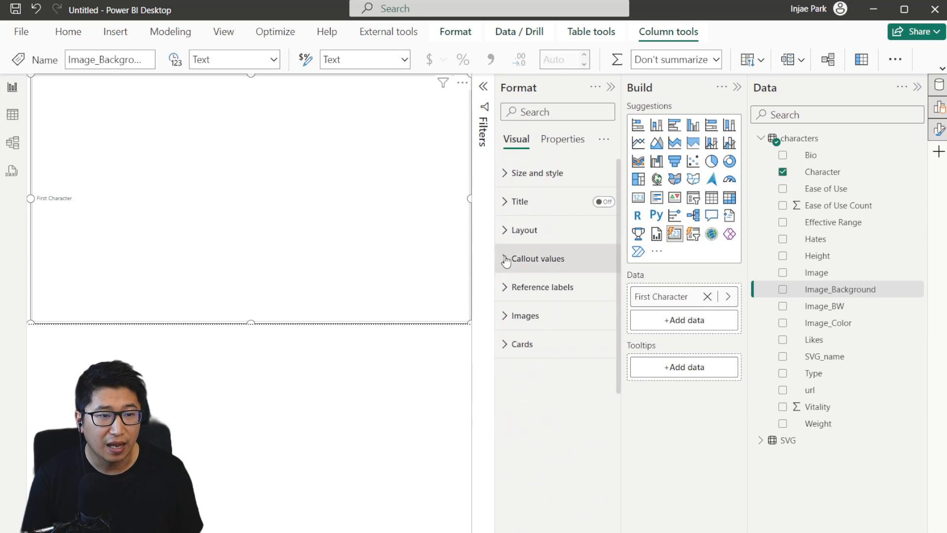
- Turn on the card's image for all series and set its image type to Image URL
{"action": "left_click", "coordinate": [546, 321]}
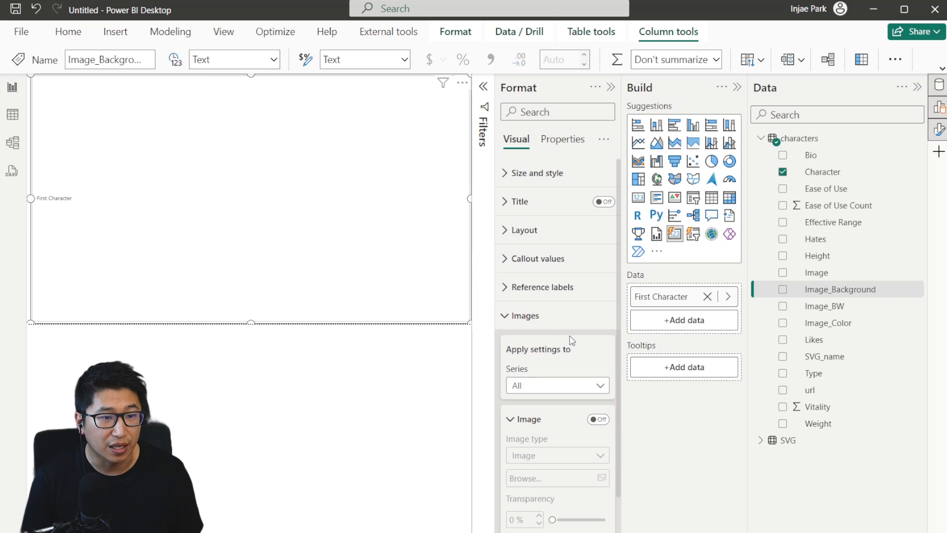
{"action": "left_click", "coordinate": [580, 390]}
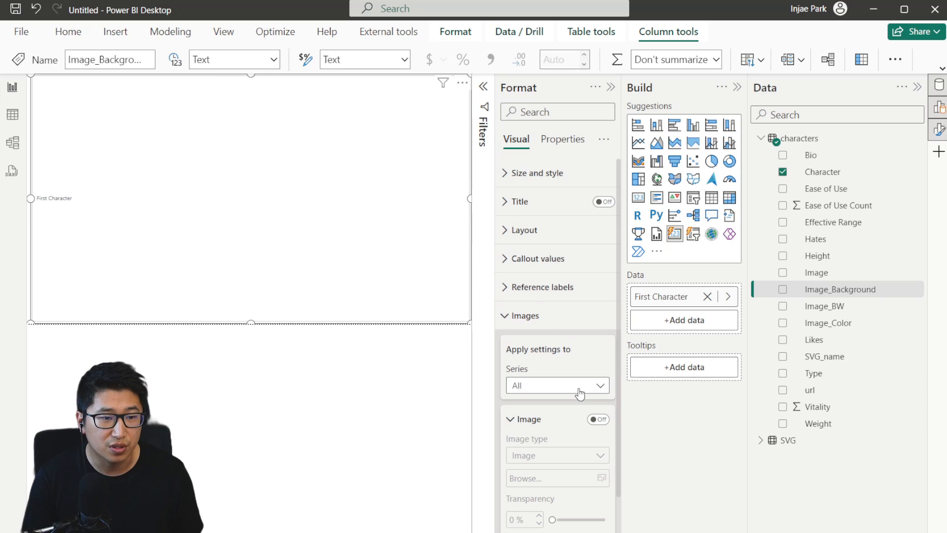
{"action": "left_click", "coordinate": [598, 419]}
{"action": "scroll", "coordinate": [575, 402], "scroll_direction": "down", "scroll_amount": 3}
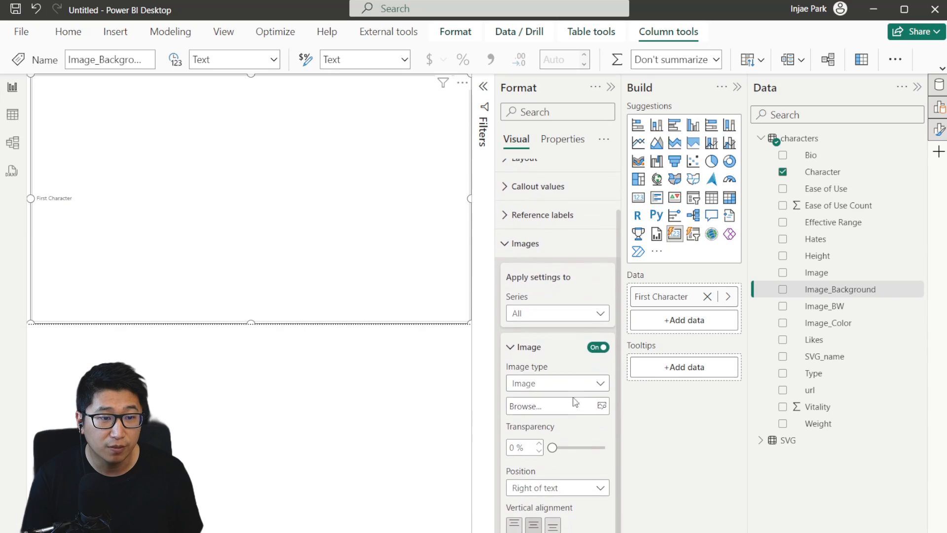
{"action": "left_click", "coordinate": [574, 388]}
{"action": "left_click", "coordinate": [567, 418]}
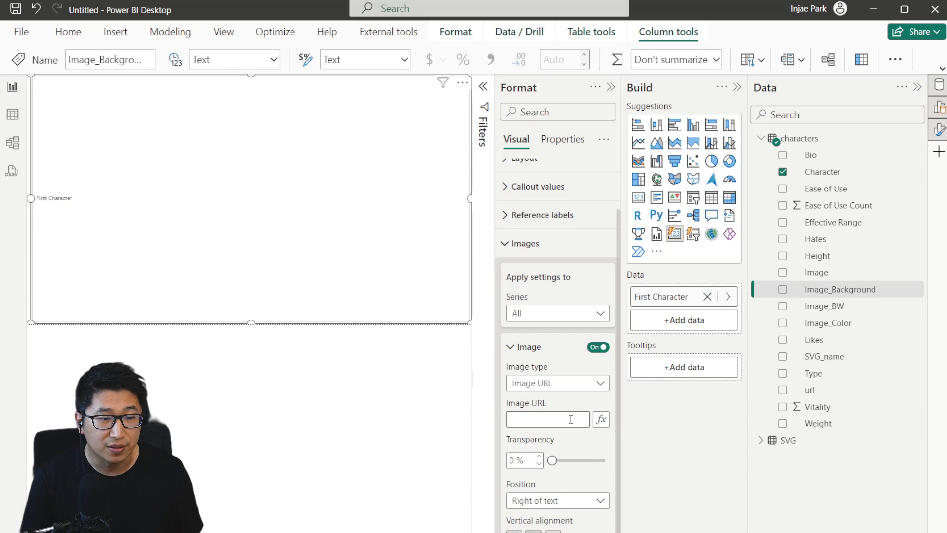
- Base the card's image URL on the field value of Image_Background, summarized by First
{"action": "left_click", "coordinate": [601, 419]}
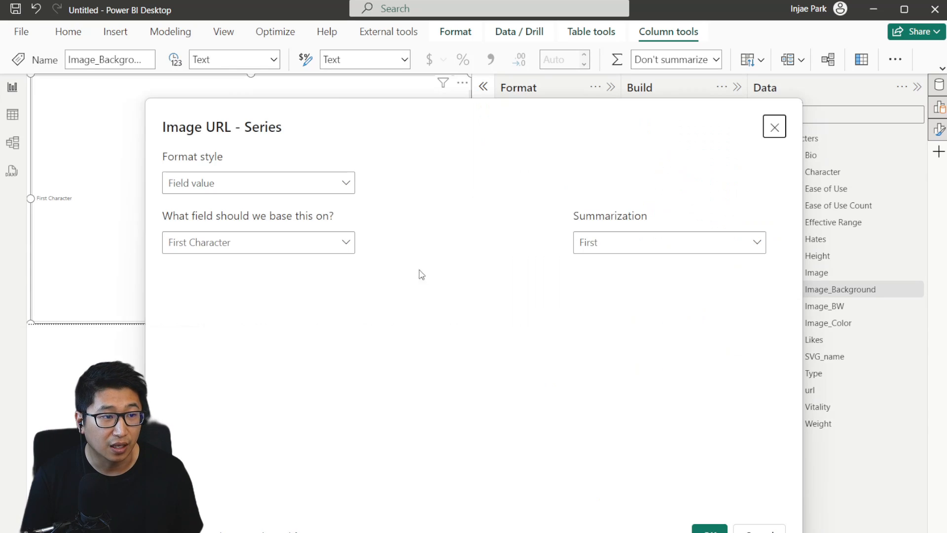
{"action": "left_click", "coordinate": [304, 241]}
{"action": "left_click", "coordinate": [175, 291]}
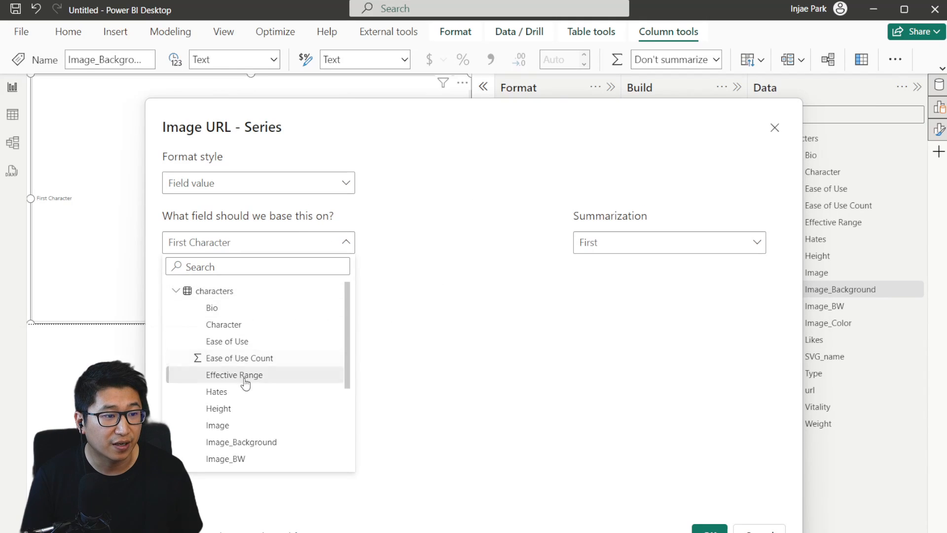
{"action": "scroll", "coordinate": [267, 384], "scroll_direction": "down", "scroll_amount": 1}
{"action": "left_click", "coordinate": [275, 388]}
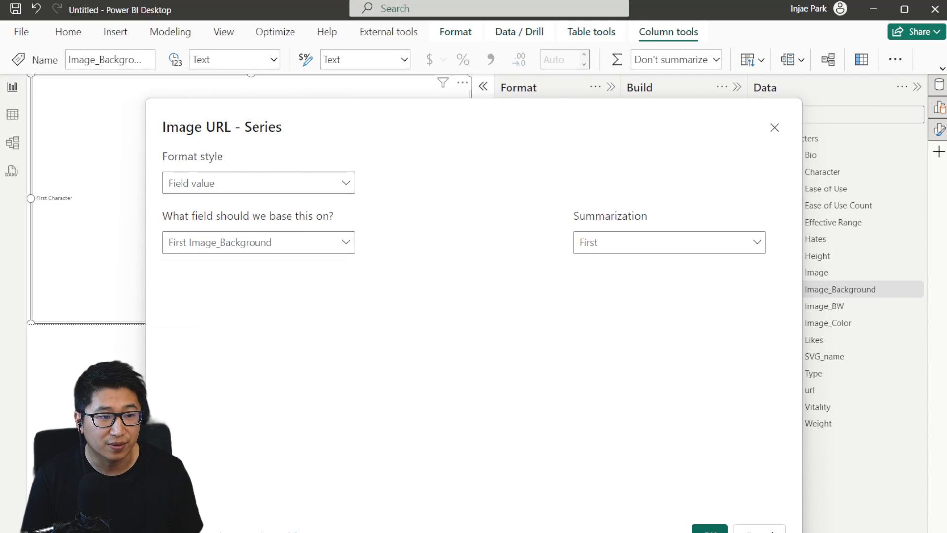
{"action": "left_click", "coordinate": [709, 529]}
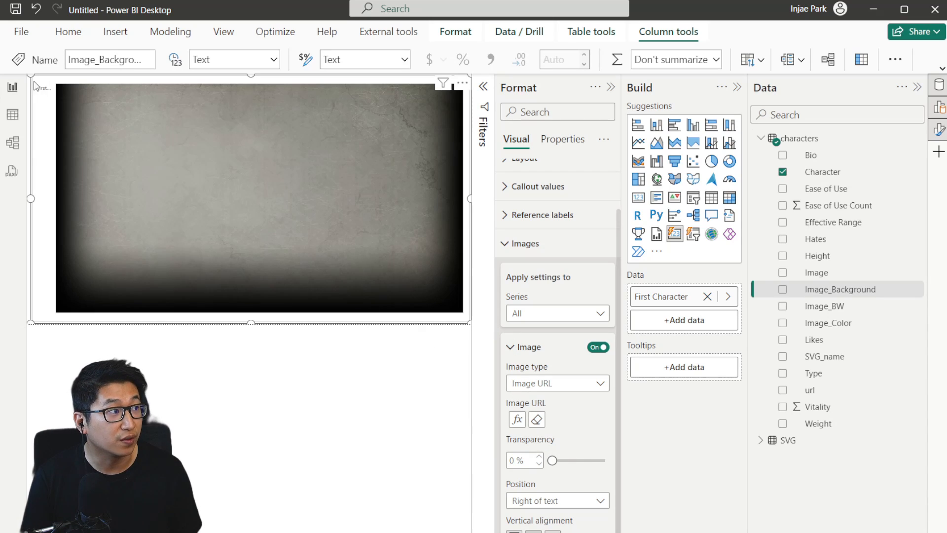
- Set the space between the card's image and text to 0 px
{"action": "scroll", "coordinate": [508, 513], "scroll_direction": "down", "scroll_amount": 3}
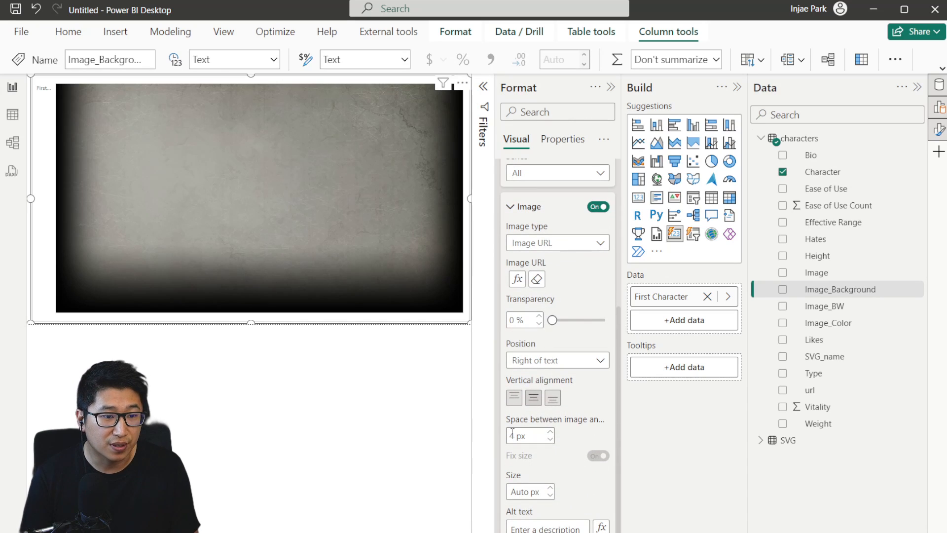
{"action": "scroll", "coordinate": [571, 434], "scroll_direction": "up", "scroll_amount": 5}
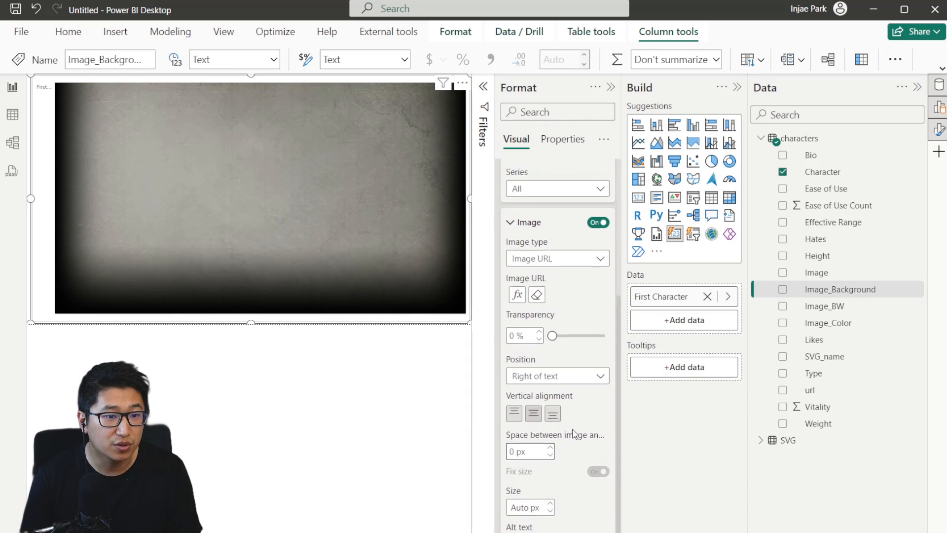
{"action": "scroll", "coordinate": [541, 284], "scroll_direction": "down", "scroll_amount": 3}
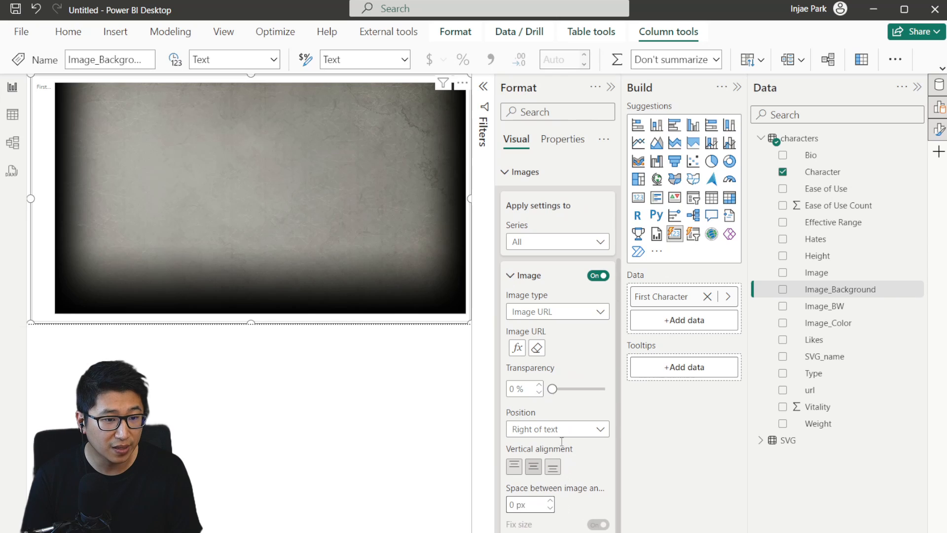
{"action": "left_click", "coordinate": [513, 275]}
{"action": "left_click", "coordinate": [518, 316]}
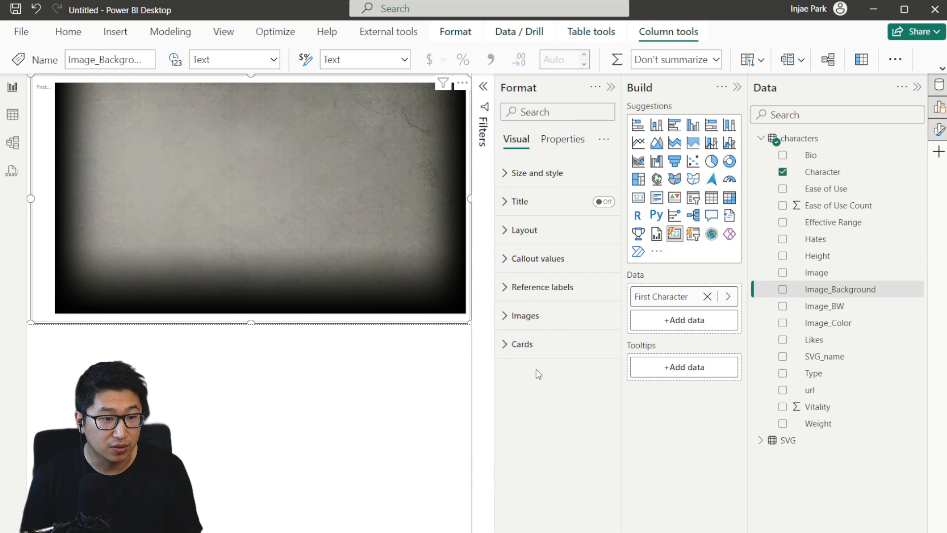
- Set the inner card's padding to a custom size of 0 px
{"action": "left_click", "coordinate": [526, 343]}
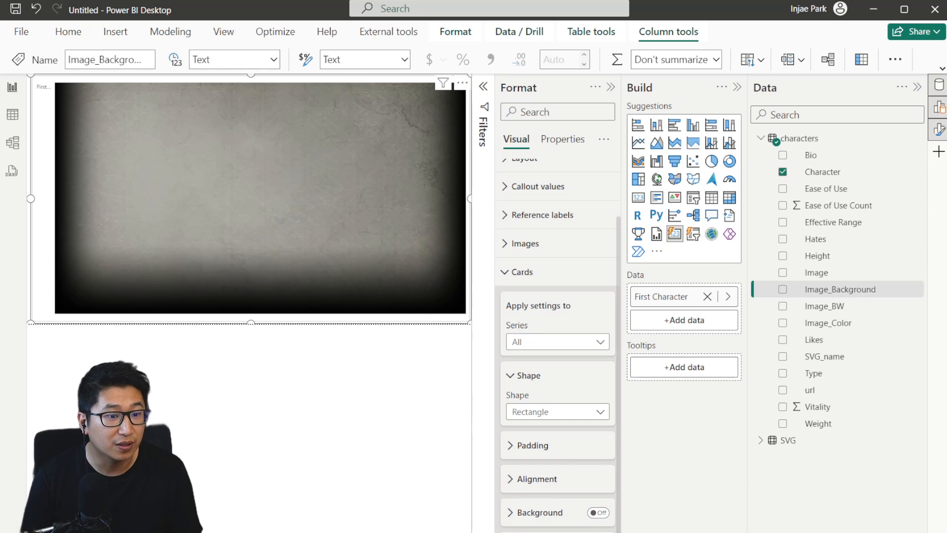
{"action": "left_click", "coordinate": [533, 445]}
{"action": "left_click", "coordinate": [566, 484]}
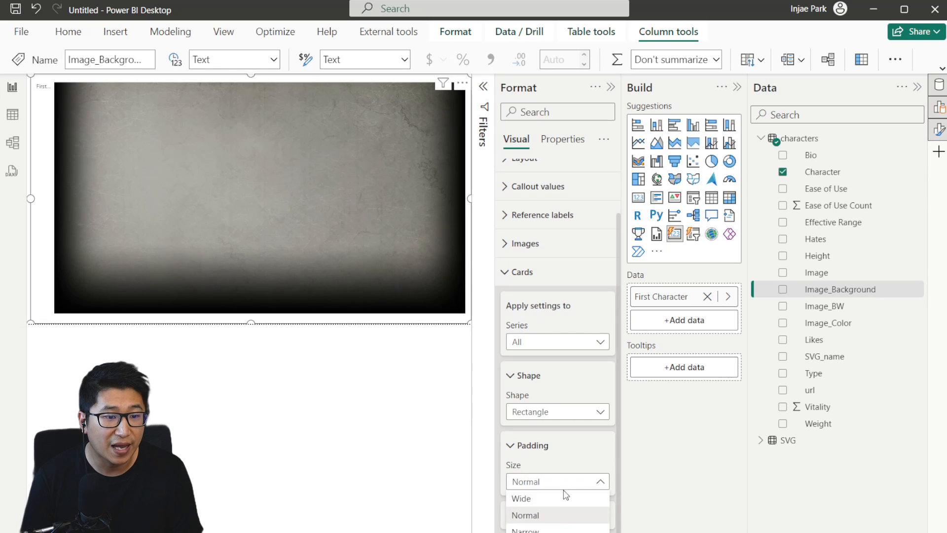
{"action": "left_click", "coordinate": [525, 530]}
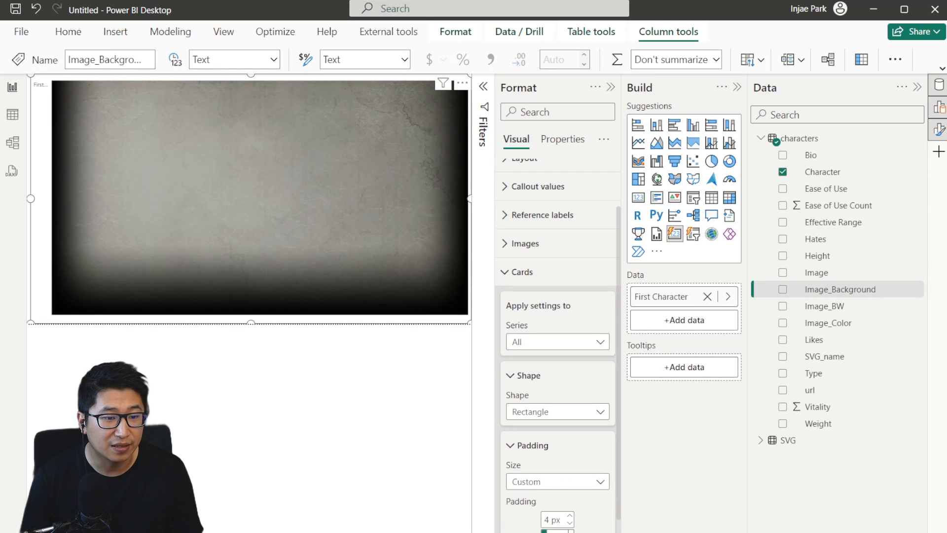
{"action": "double_click", "coordinate": [546, 519]}
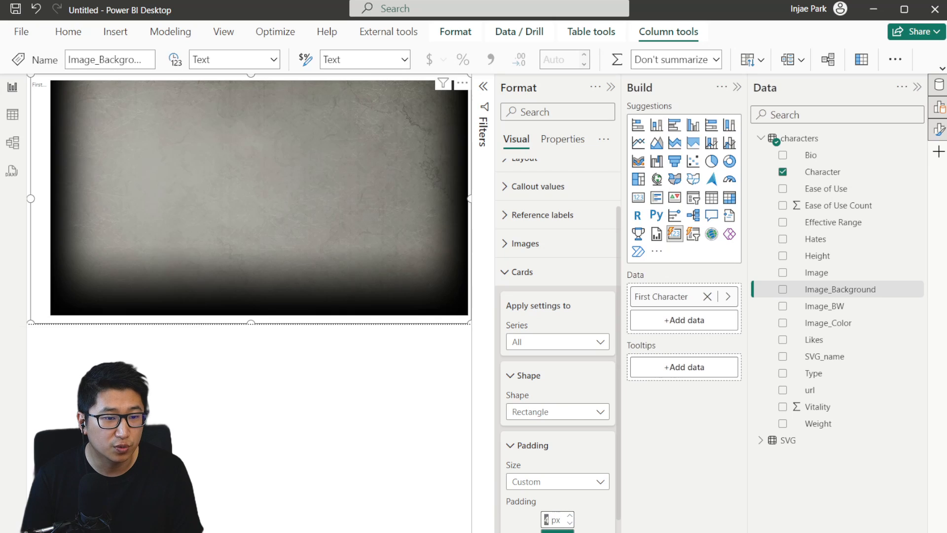
{"action": "type", "text": "0"}
{"action": "key", "text": "Return"}
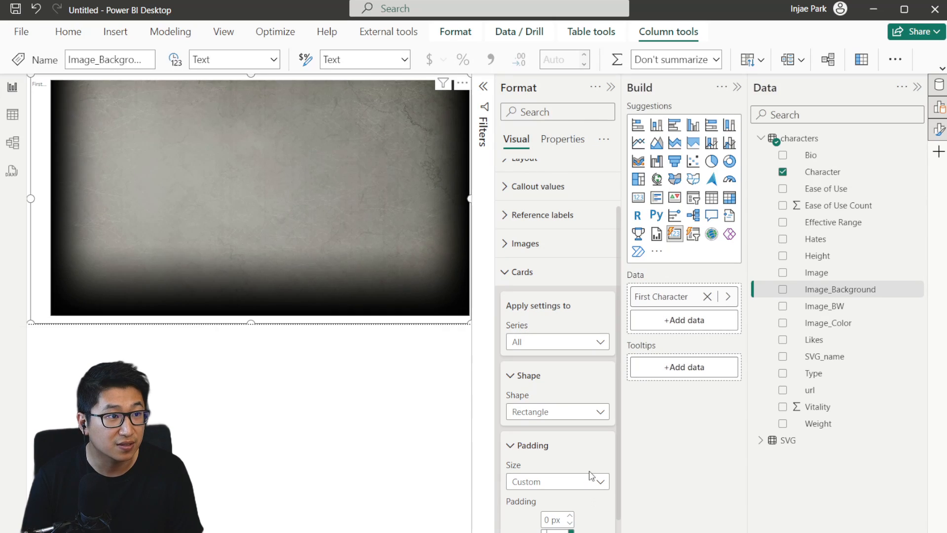
{"action": "left_click", "coordinate": [523, 273]}
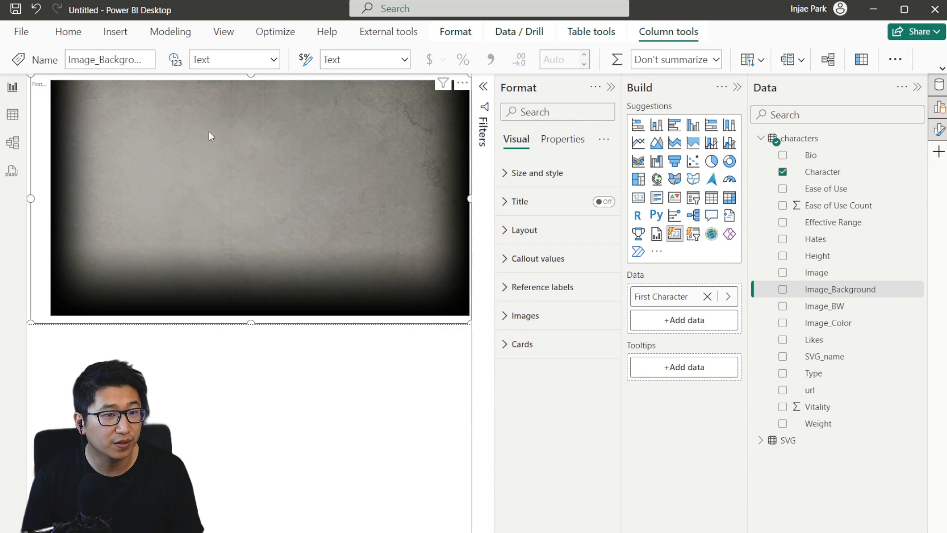
- Turn off the card's callout label, then deselect and reselect the card to check the full-page background
{"action": "left_click", "coordinate": [564, 260]}
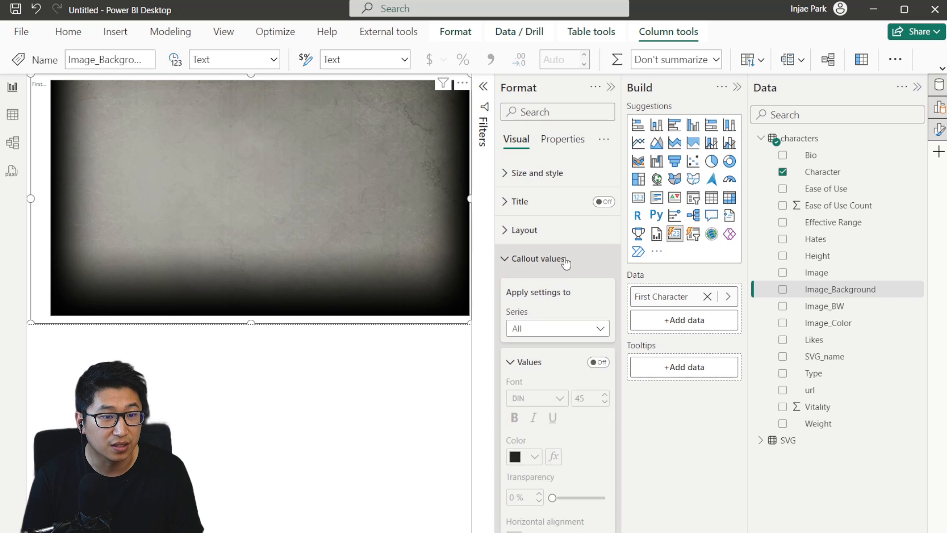
{"action": "scroll", "coordinate": [582, 345], "scroll_direction": "down", "scroll_amount": 5}
{"action": "left_click", "coordinate": [599, 414]}
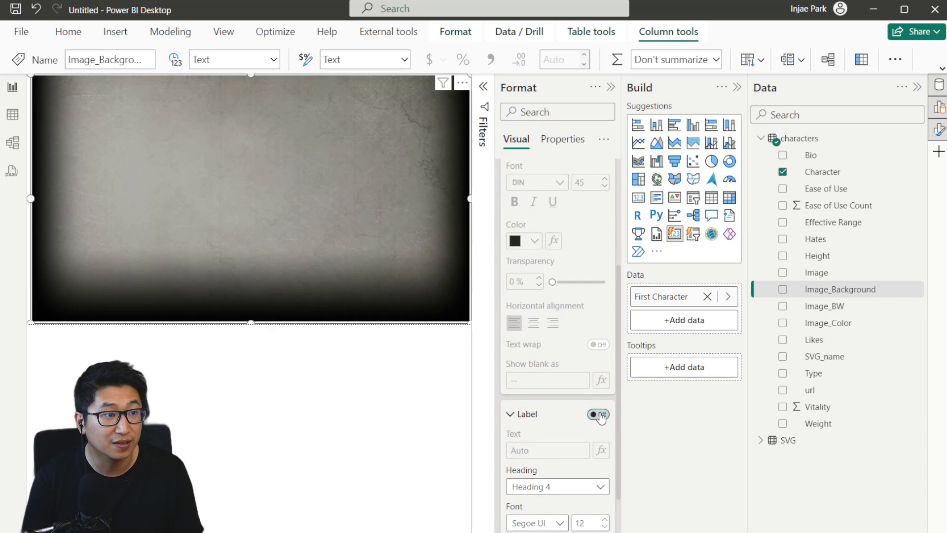
{"action": "left_click", "coordinate": [420, 427]}
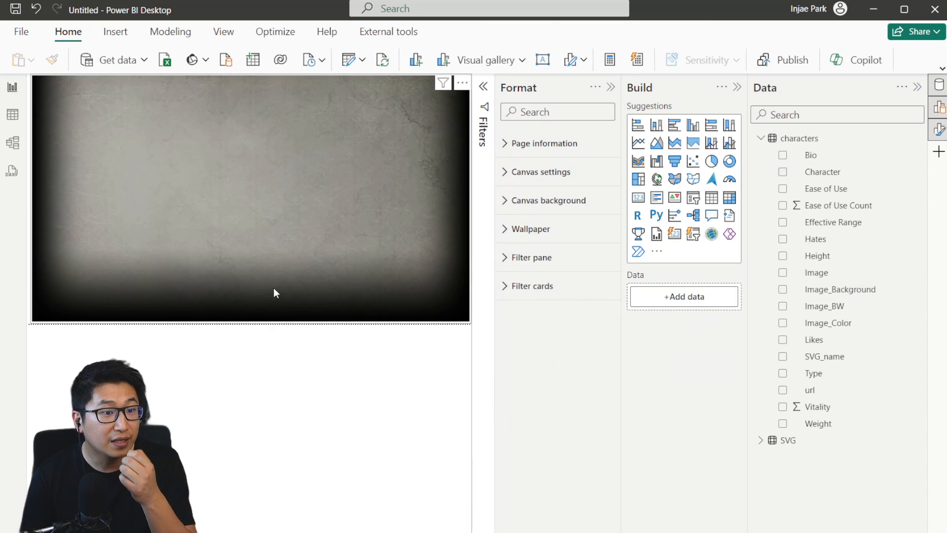
{"action": "left_click", "coordinate": [275, 293]}
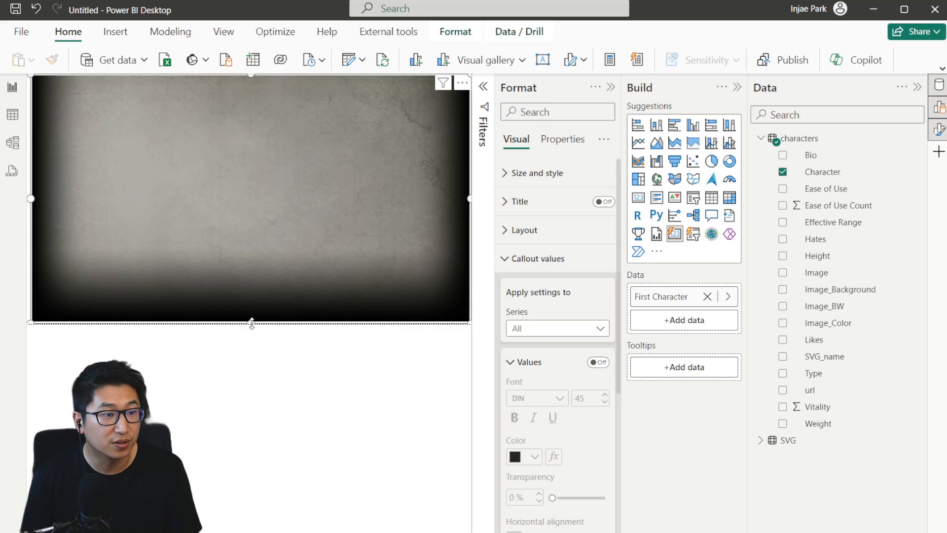
- Set the background card's left, top and bottom padding to 0 px, then deselect and reselect the card to check its edges
{"action": "left_click", "coordinate": [425, 393]}
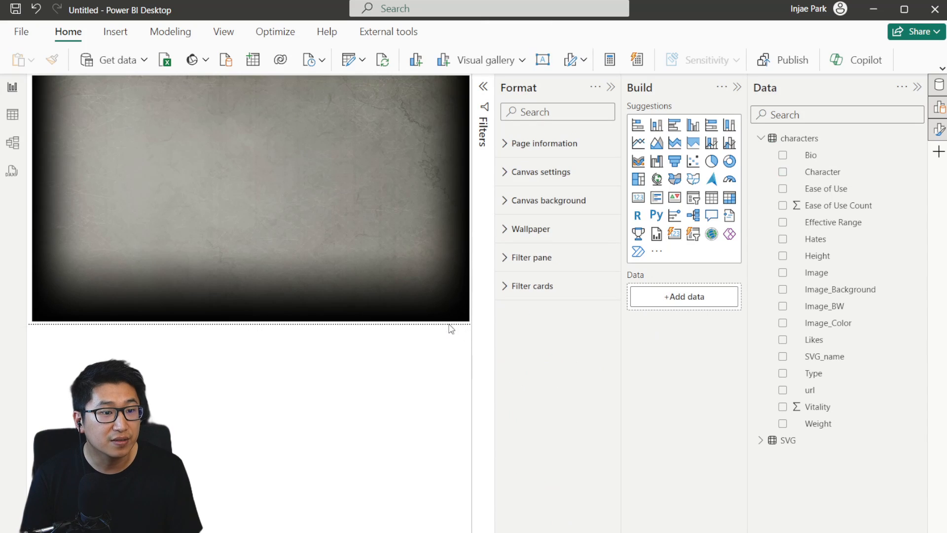
{"action": "left_click", "coordinate": [431, 279]}
{"action": "left_click", "coordinate": [524, 257]}
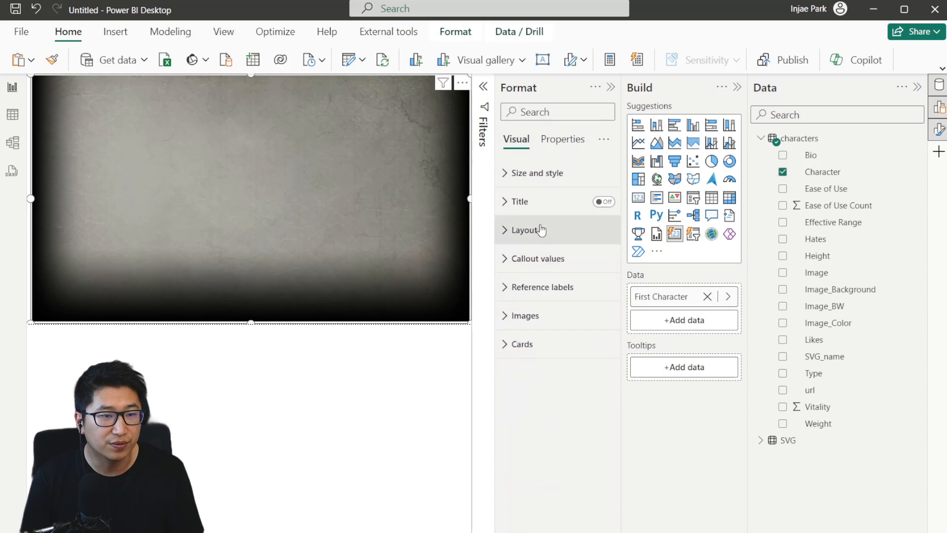
{"action": "left_click", "coordinate": [563, 139]}
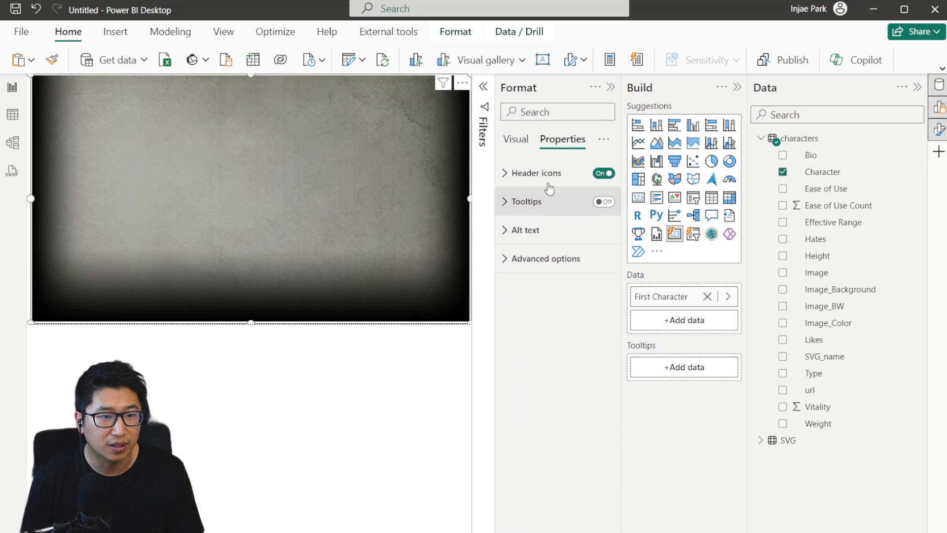
{"action": "left_click", "coordinate": [521, 140]}
{"action": "left_click", "coordinate": [538, 173]}
{"action": "left_click", "coordinate": [515, 456]}
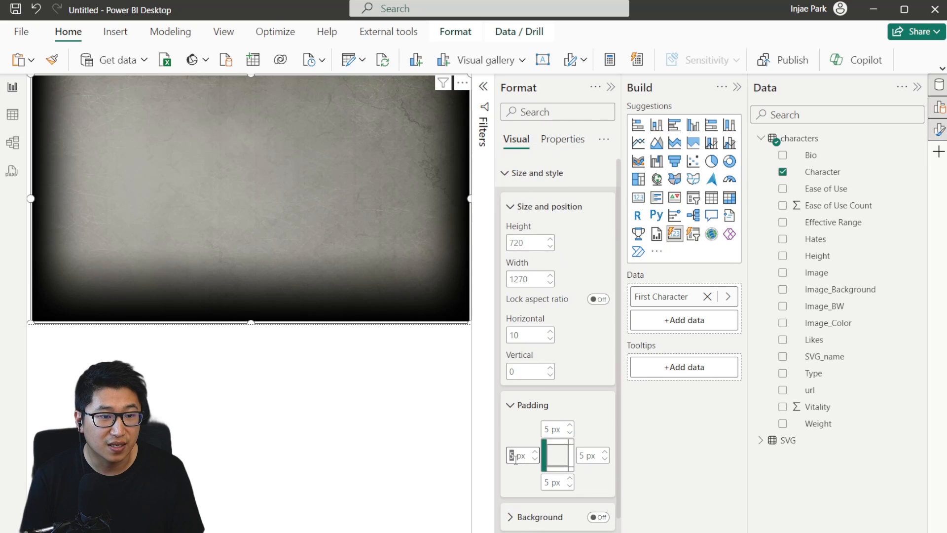
{"action": "left_click", "coordinate": [553, 430]}
{"action": "type", "text": "0"}
{"action": "left_click", "coordinate": [550, 482]}
{"action": "type", "text": "0"}
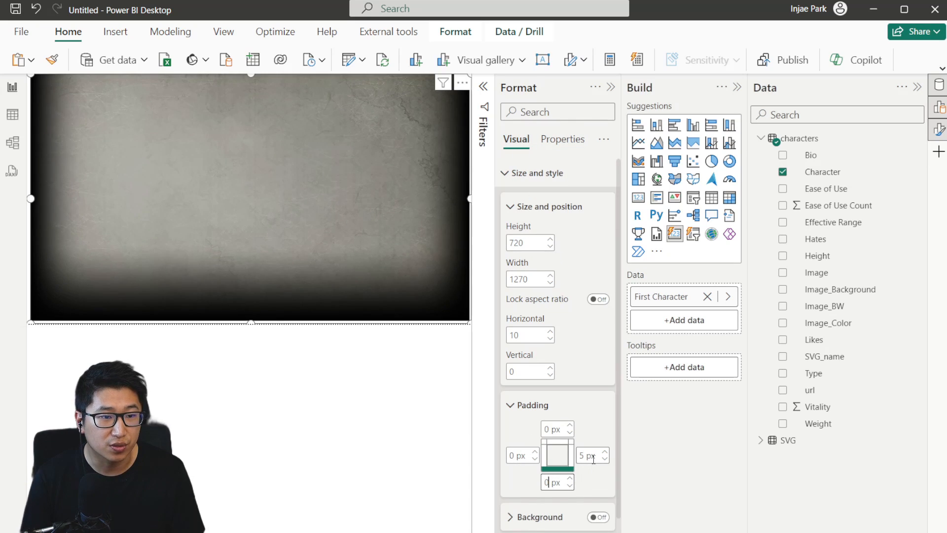
{"action": "left_click", "coordinate": [586, 455]}
{"action": "type", "text": "0"}
{"action": "left_click", "coordinate": [393, 429]}
{"action": "left_click", "coordinate": [297, 225]}
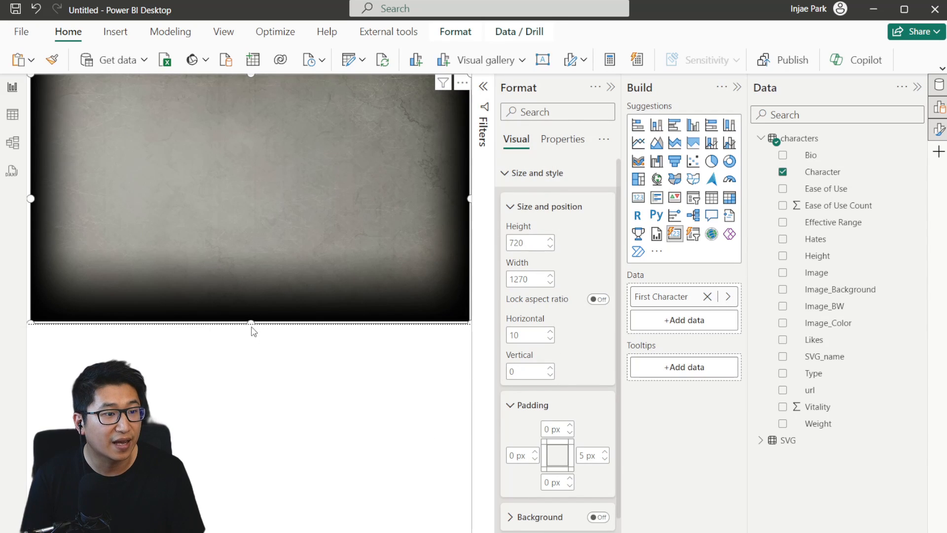
- Hide the formatting and visual-building panes to enlarge the canvas, then select the background card and adjust its lower-right corner slightly
{"action": "left_click", "coordinate": [611, 87]}
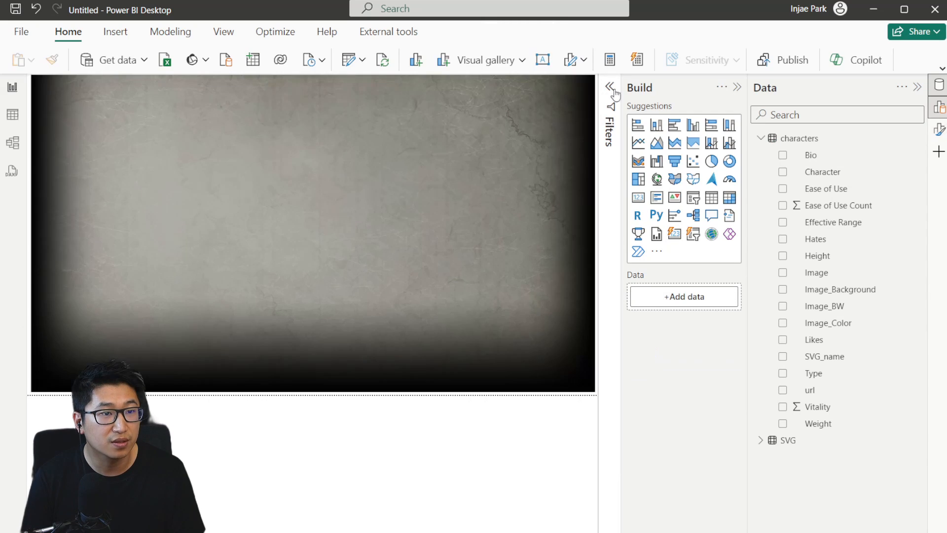
{"action": "left_click", "coordinate": [736, 88]}
{"action": "left_click", "coordinate": [695, 383]}
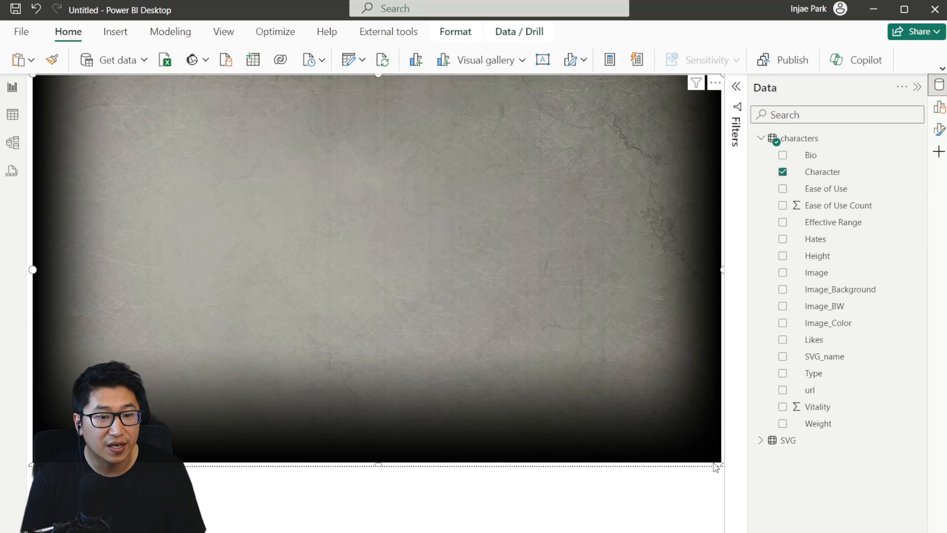
{"action": "left_click_drag", "start_coordinate": [723, 465], "coordinate": [721, 464]}
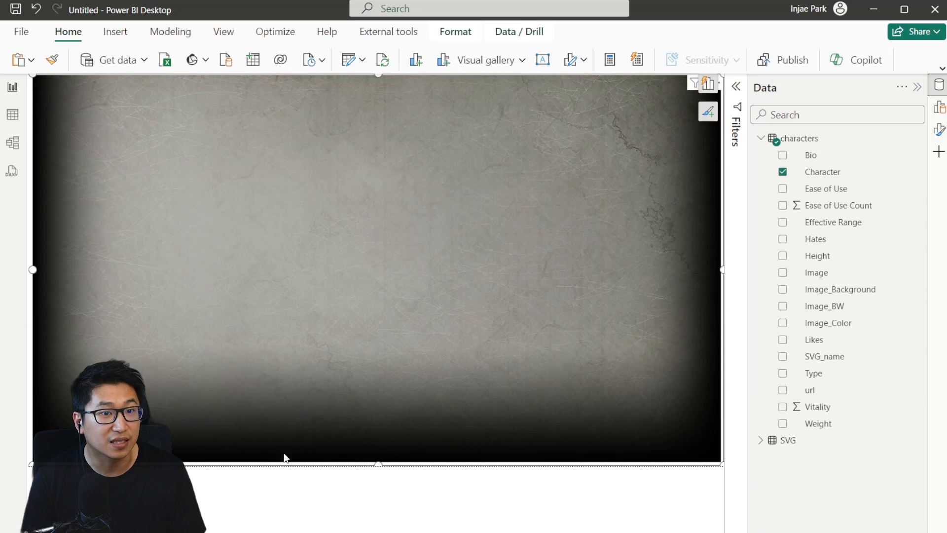
- Duplicate the full-page background card, shrink the copy to a roughly square frame and place it near the page's centre
{"action": "left_click", "coordinate": [397, 530]}
{"action": "left_click", "coordinate": [632, 117]}
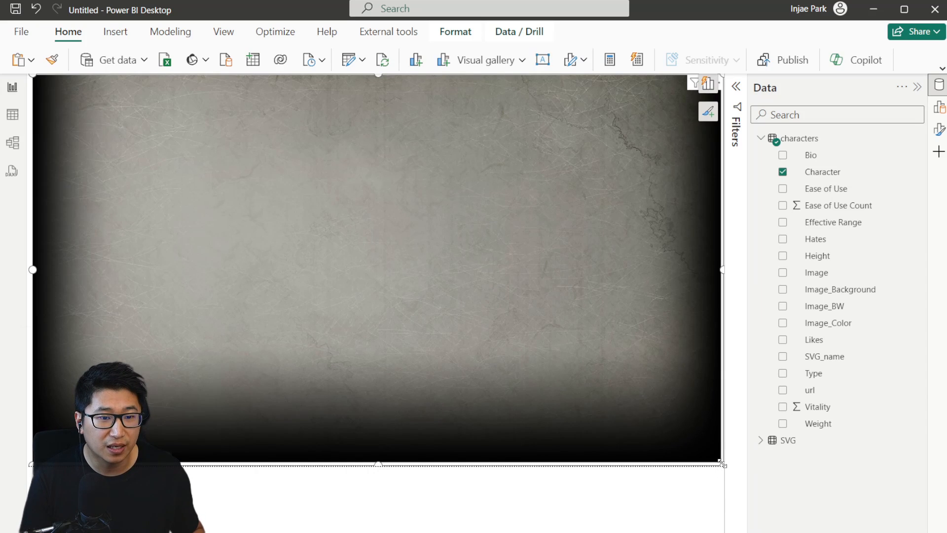
{"action": "left_click_drag", "start_coordinate": [722, 463], "coordinate": [283, 218]}
{"action": "left_click_drag", "start_coordinate": [169, 143], "coordinate": [427, 232]}
{"action": "left_click_drag", "start_coordinate": [543, 326], "coordinate": [503, 365]}
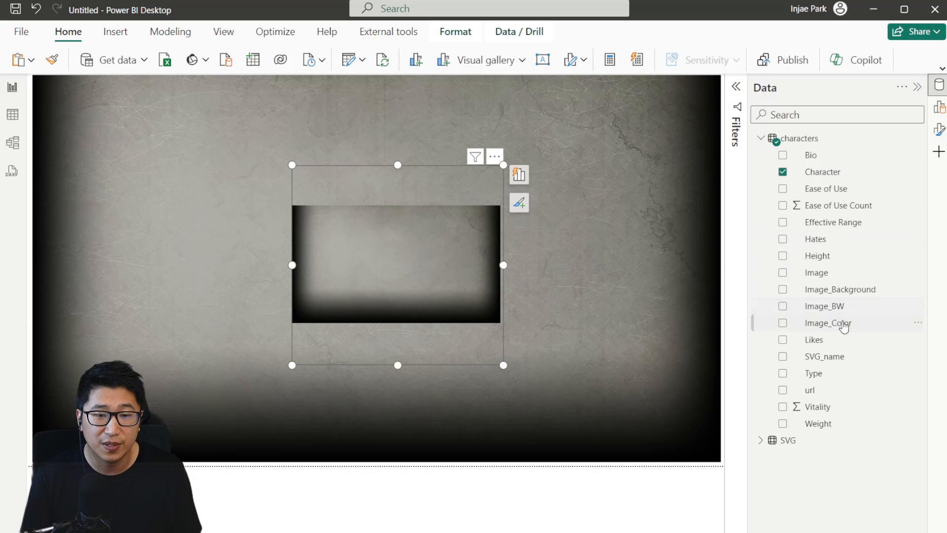
- Set the data category of the Image column in the characters table to Image URL
{"action": "left_click", "coordinate": [837, 274]}
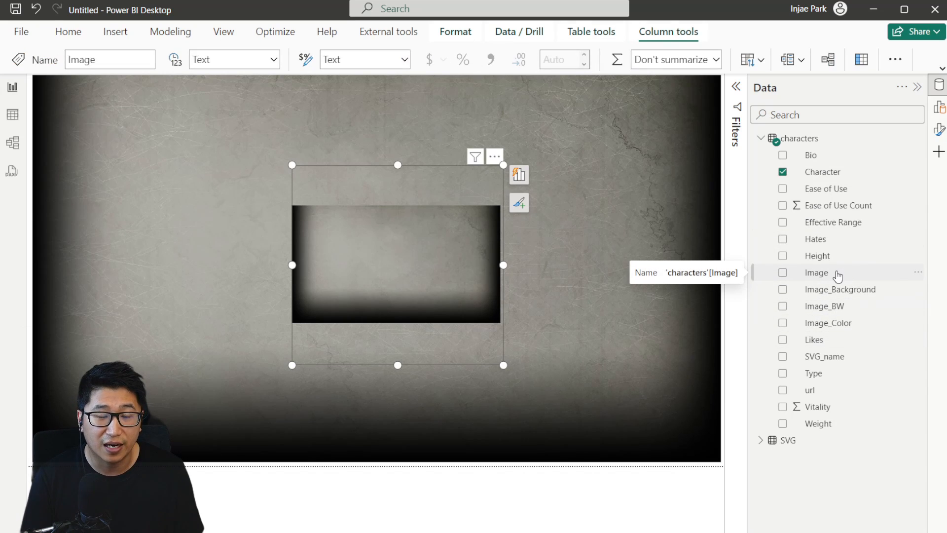
{"action": "left_click", "coordinate": [895, 60]}
{"action": "left_click", "coordinate": [917, 113]}
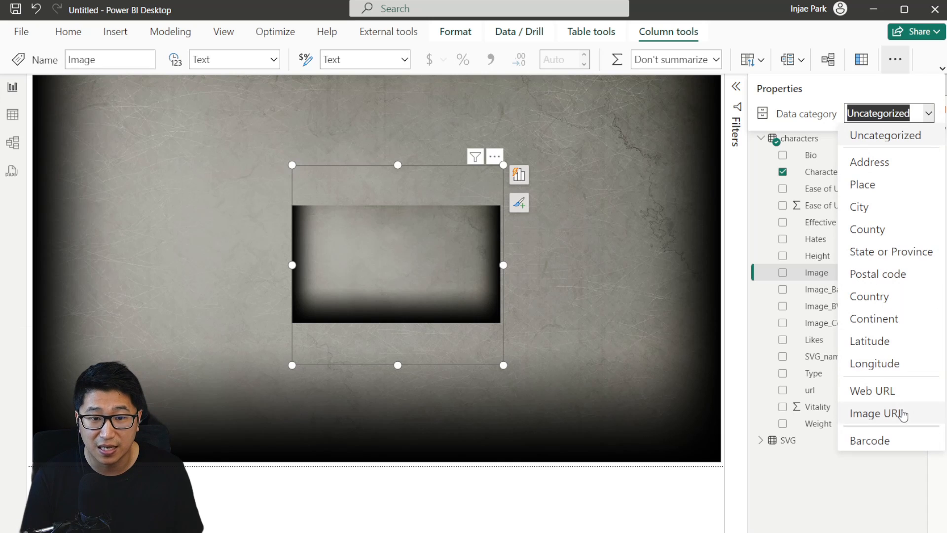
{"action": "left_click", "coordinate": [888, 413]}
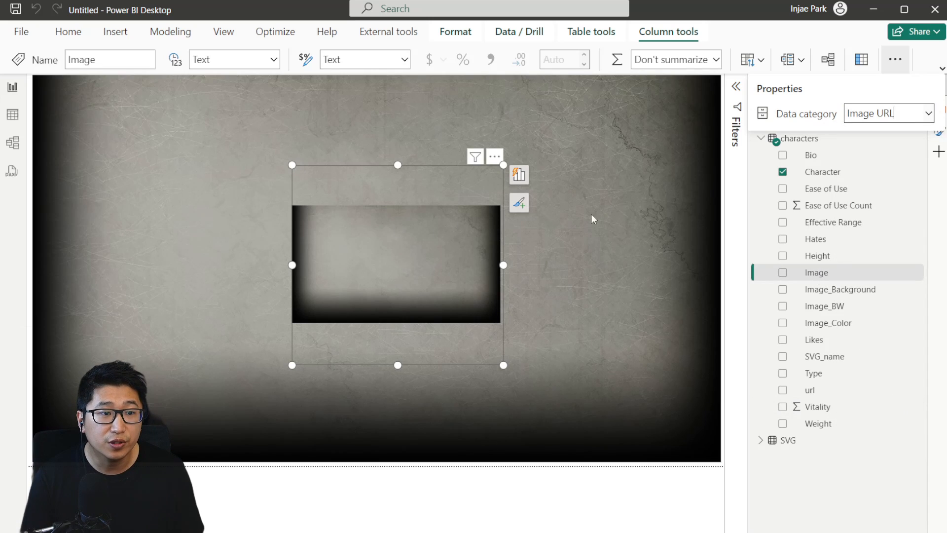
- Replace the small card's image URL source with the field value of Image from the characters table, summarized by First
{"action": "left_click", "coordinate": [938, 130]}
{"action": "left_click", "coordinate": [652, 316]}
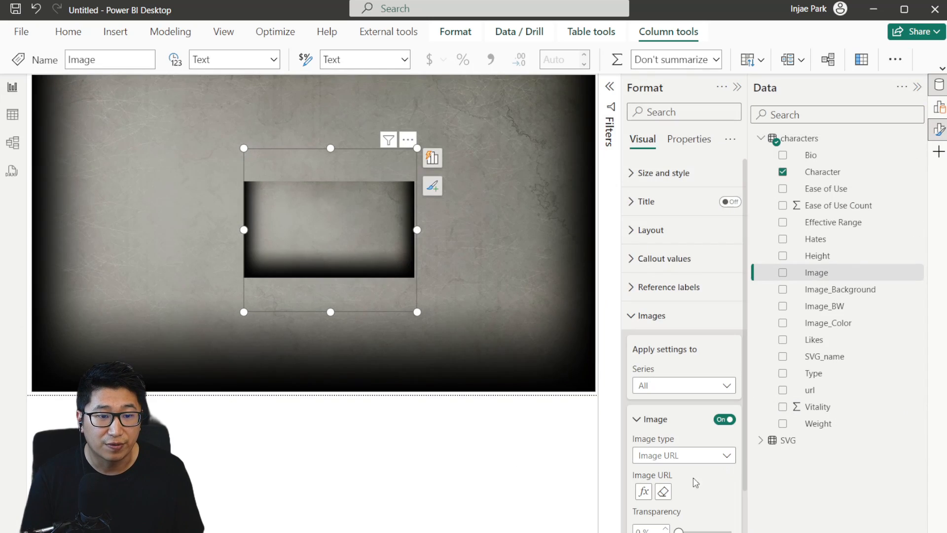
{"action": "left_click", "coordinate": [662, 491]}
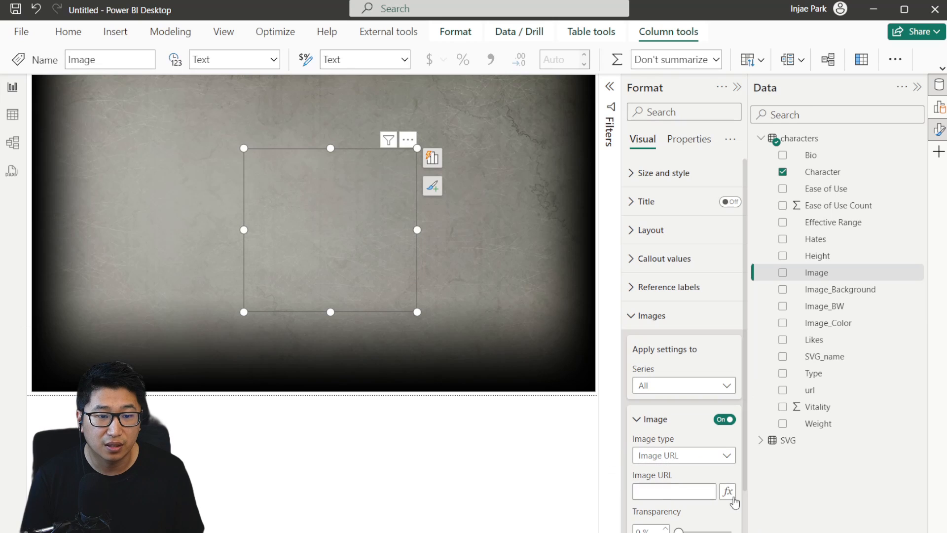
{"action": "left_click", "coordinate": [727, 492]}
{"action": "left_click", "coordinate": [306, 244]}
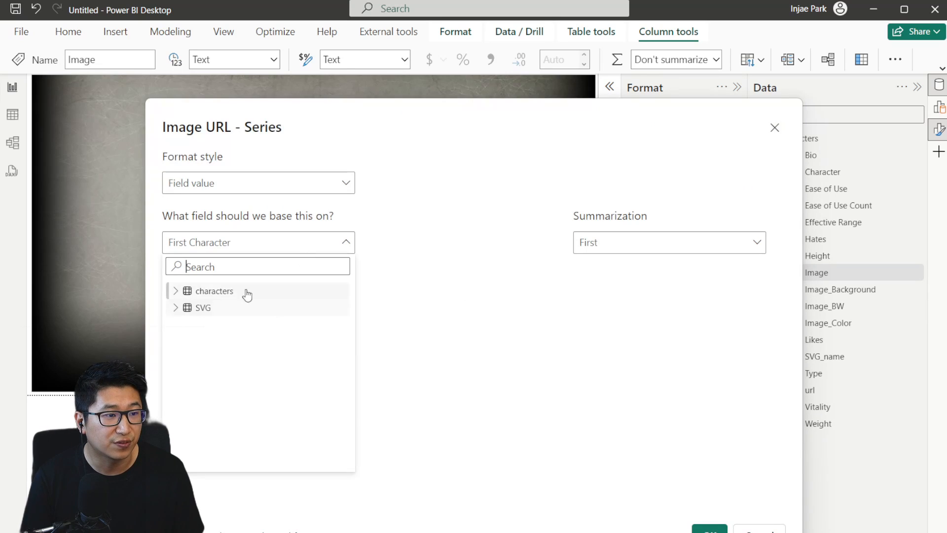
{"action": "left_click", "coordinate": [176, 291]}
{"action": "left_click", "coordinate": [218, 425]}
{"action": "left_click", "coordinate": [701, 528]}
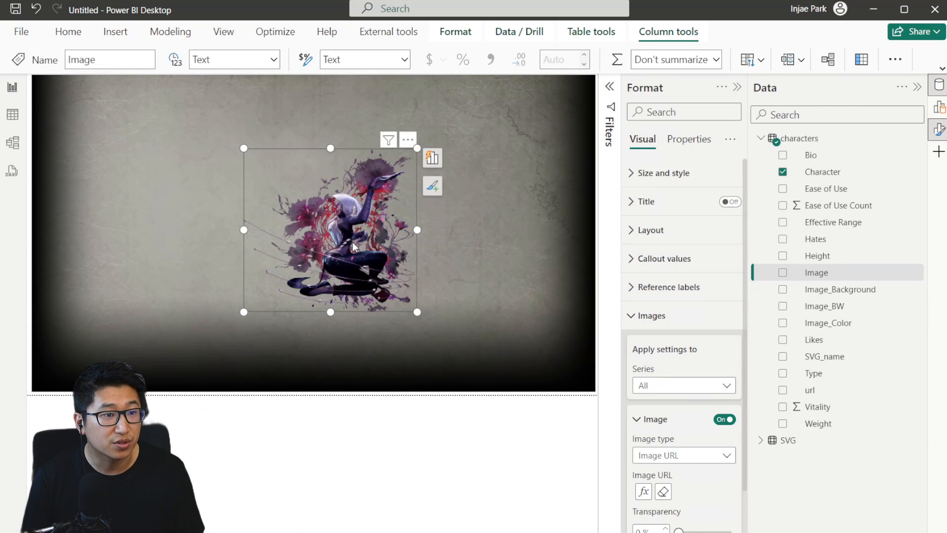
- Move the character image card up and to the left and enlarge it to fill most of the page's height
{"action": "left_click_drag", "start_coordinate": [351, 239], "coordinate": [263, 190]}
{"action": "left_click_drag", "start_coordinate": [329, 265], "coordinate": [430, 366]}
{"action": "left_click_drag", "start_coordinate": [384, 303], "coordinate": [365, 303]}
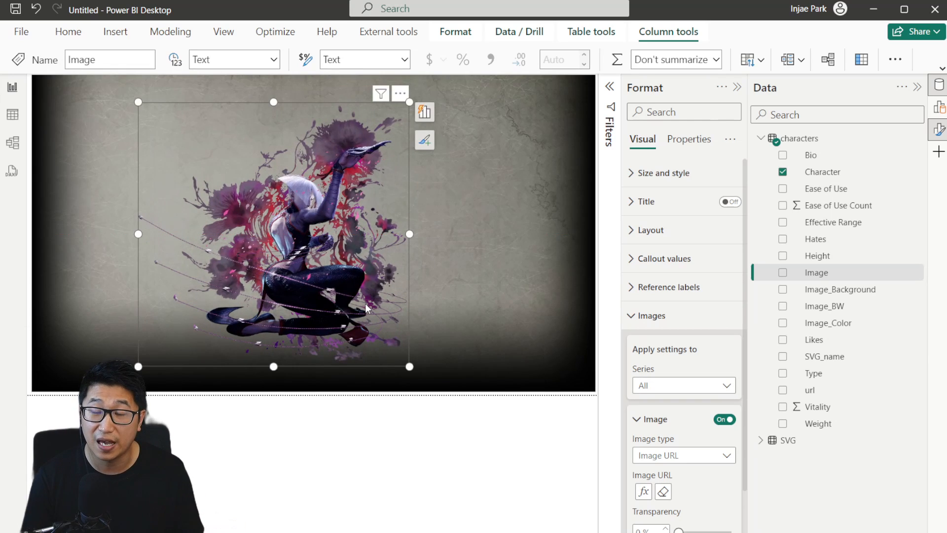
{"action": "left_click", "coordinate": [567, 382]}
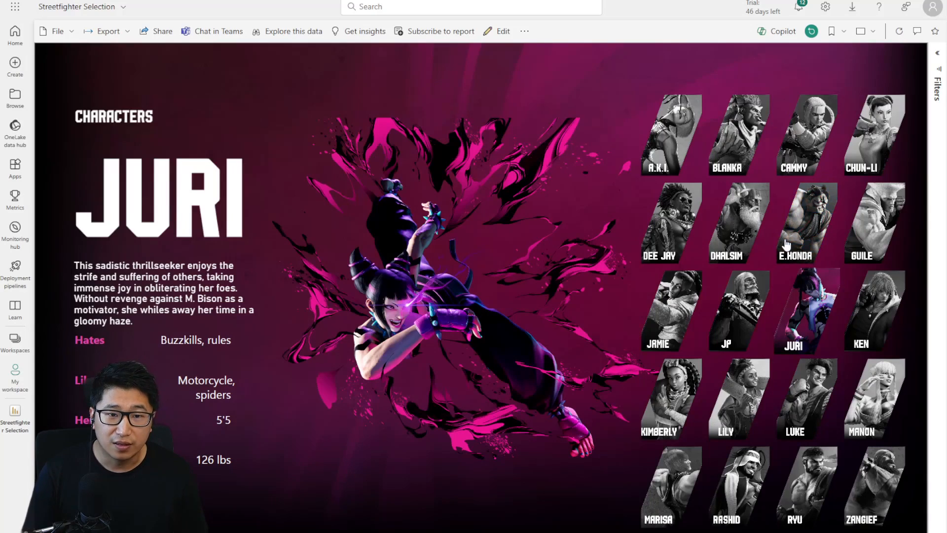
- In the published Streetfighter Selection report, select several characters in turn to examine how the slicer drives the page
{"action": "left_click", "coordinate": [787, 245]}
{"action": "left_click", "coordinate": [740, 227]}
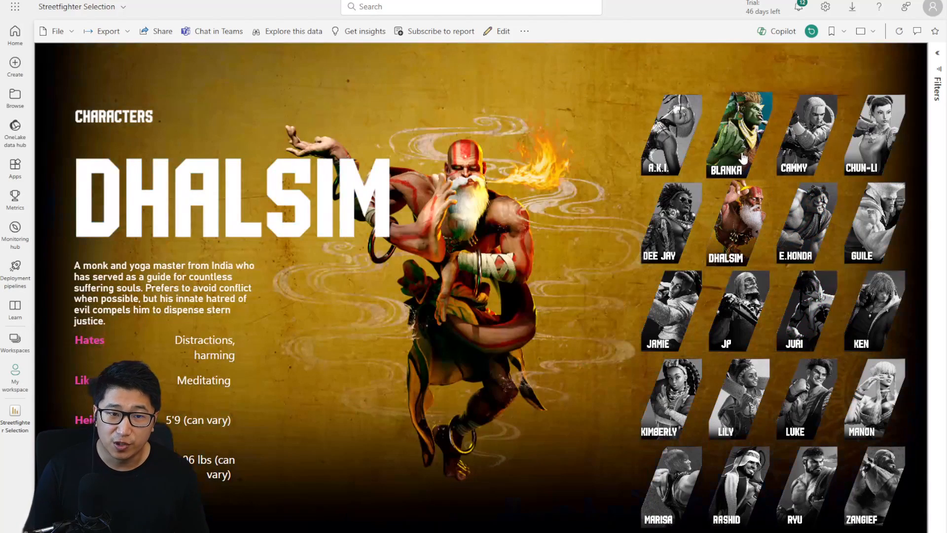
{"action": "left_click", "coordinate": [740, 138]}
{"action": "left_click", "coordinate": [785, 146]}
{"action": "left_click", "coordinate": [863, 212]}
{"action": "left_click", "coordinate": [798, 328]}
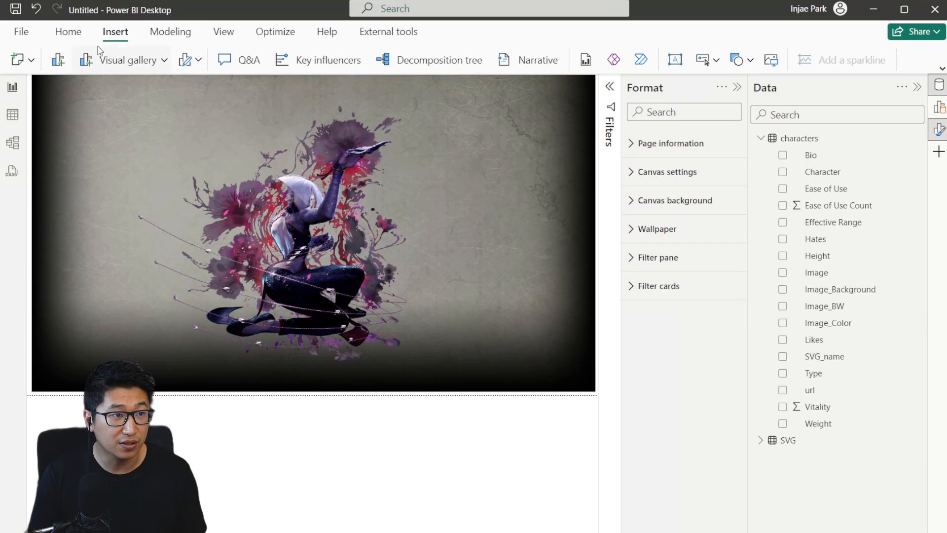
- Insert a new button-style slicer, place it beside the character image and assign the Character field to it
{"action": "left_click", "coordinate": [165, 59]}
{"action": "scroll", "coordinate": [148, 247], "scroll_direction": "down", "scroll_amount": 3}
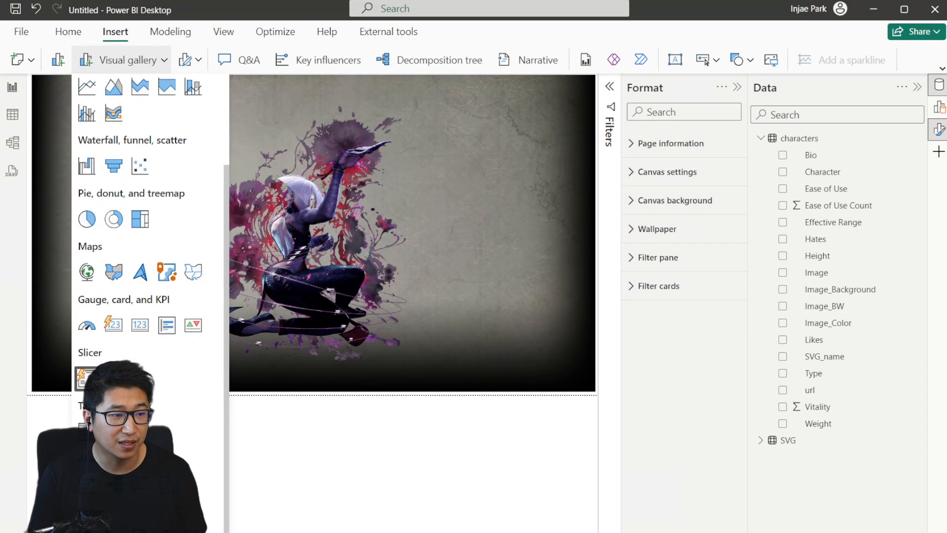
{"action": "left_click", "coordinate": [82, 378]}
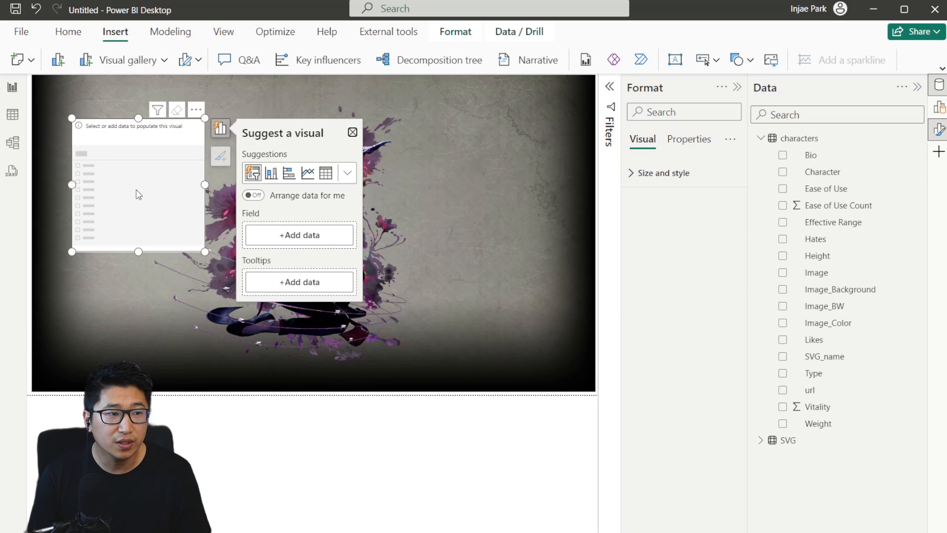
{"action": "left_click_drag", "start_coordinate": [167, 195], "coordinate": [472, 199]}
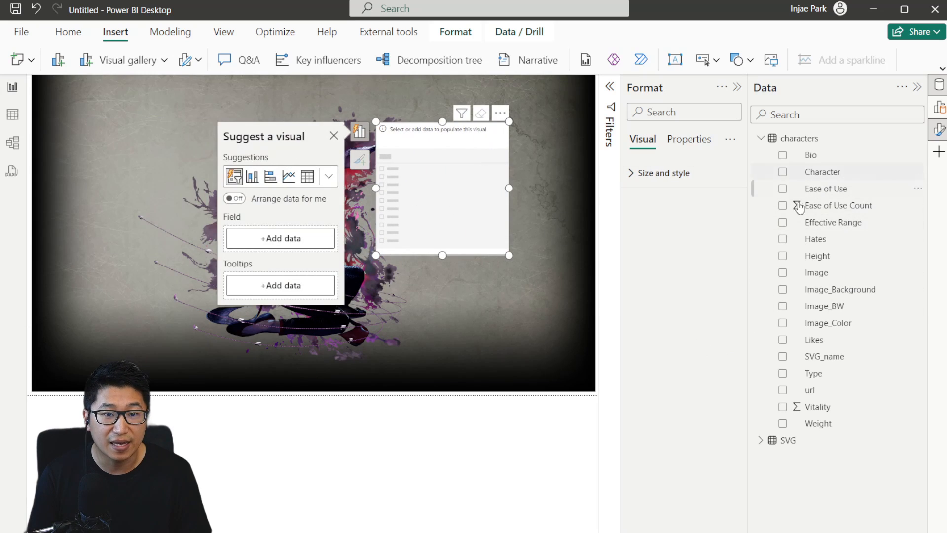
{"action": "left_click_drag", "start_coordinate": [856, 175], "coordinate": [286, 242]}
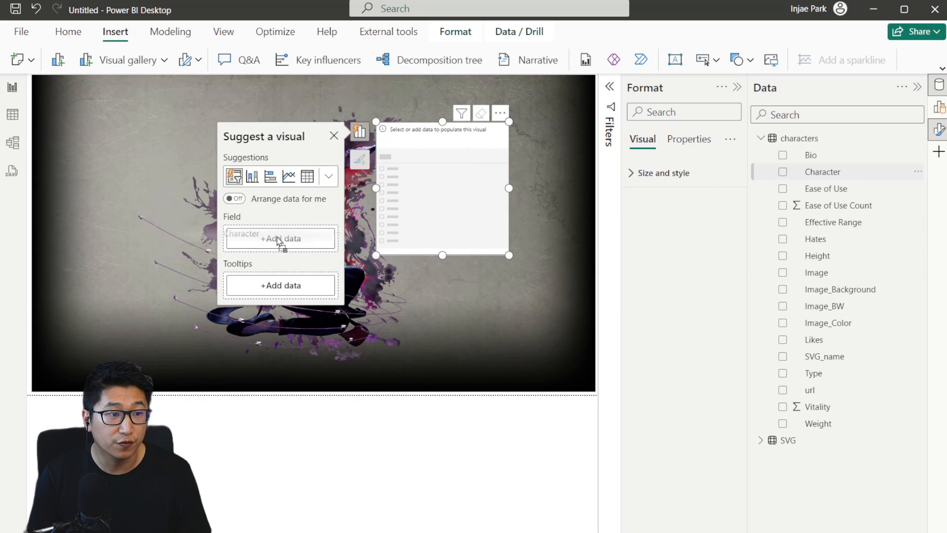
- Assign Image_Color as the slicer button image for the Default state and set the image saturation to 0%
{"action": "left_click", "coordinate": [691, 344]}
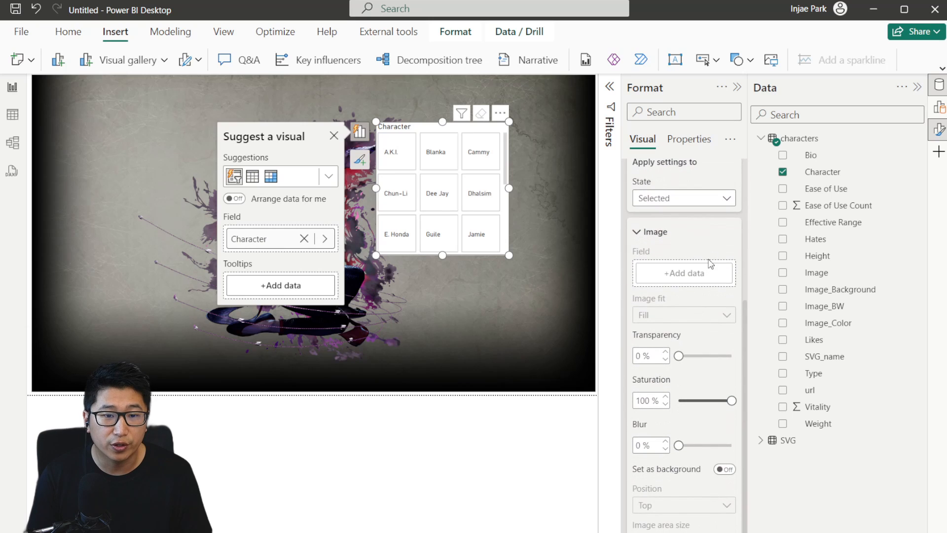
{"action": "left_click", "coordinate": [694, 197]}
{"action": "left_click", "coordinate": [694, 213]}
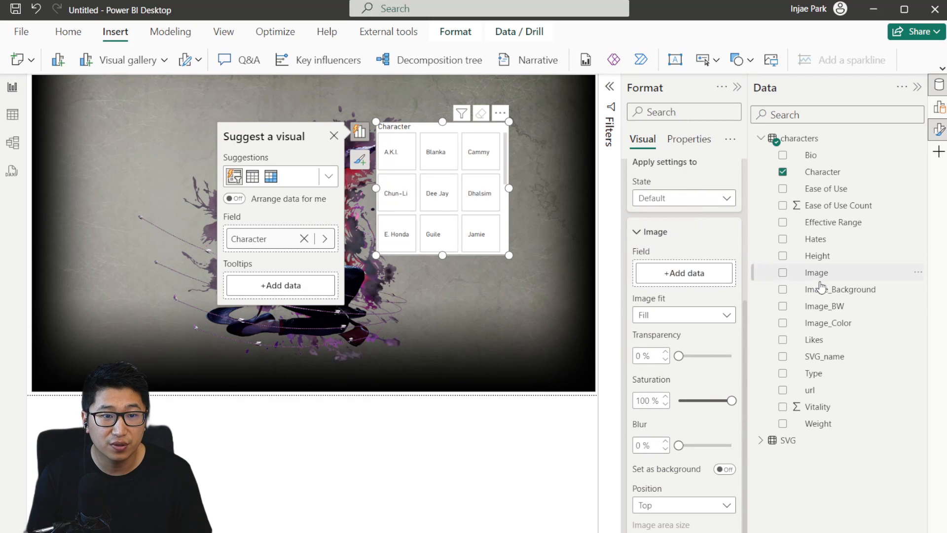
{"action": "left_click_drag", "start_coordinate": [858, 328], "coordinate": [688, 276]}
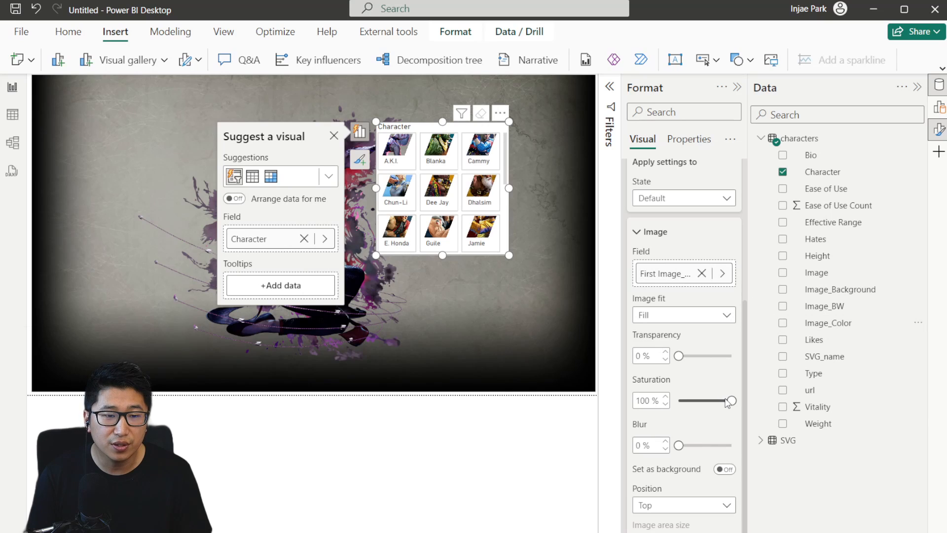
{"action": "left_click_drag", "start_coordinate": [729, 399], "coordinate": [664, 408]}
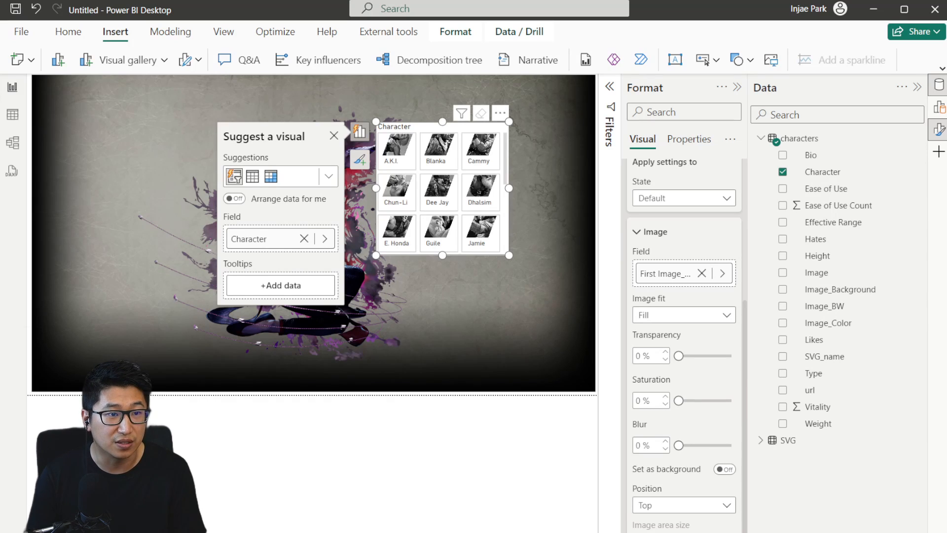
- Turn off the callout values on the slicer buttons for the Default state
{"action": "left_click", "coordinate": [682, 351]}
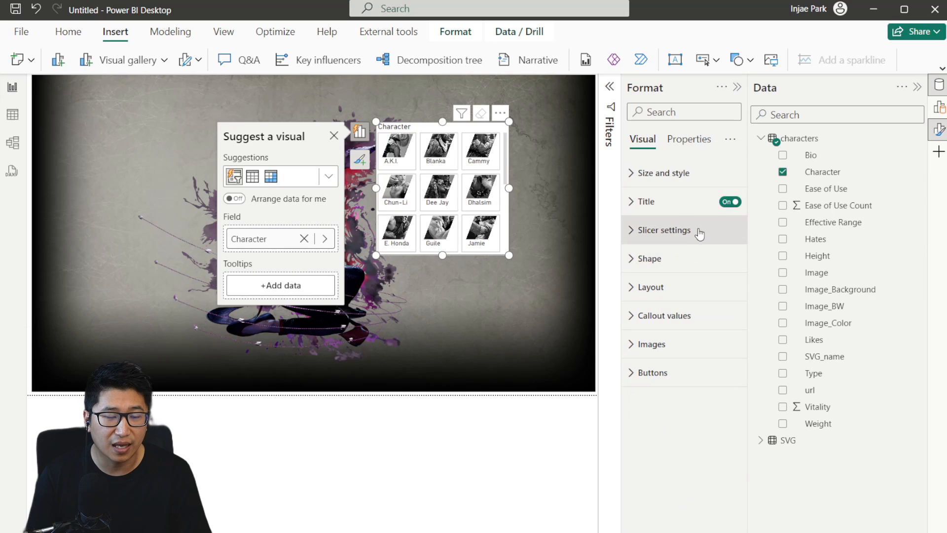
{"action": "left_click", "coordinate": [693, 315]}
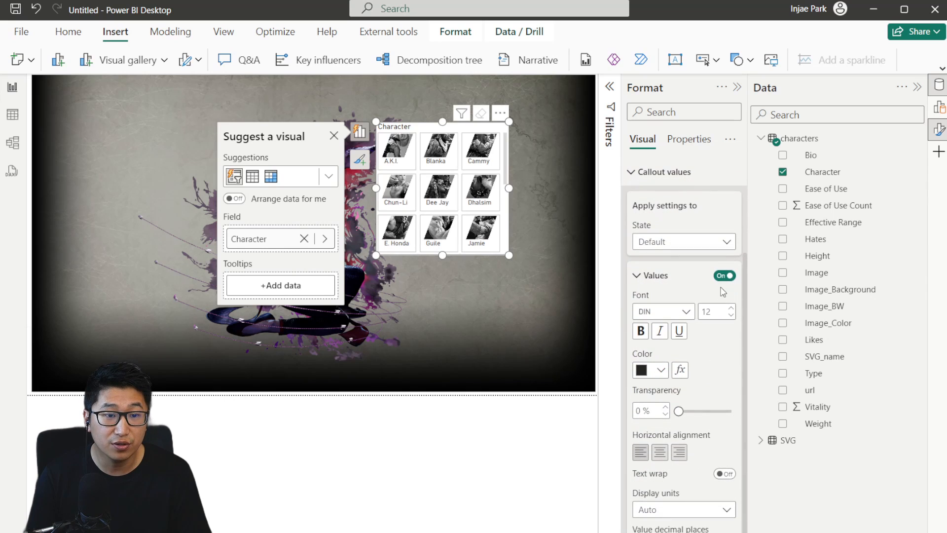
{"action": "left_click", "coordinate": [723, 276]}
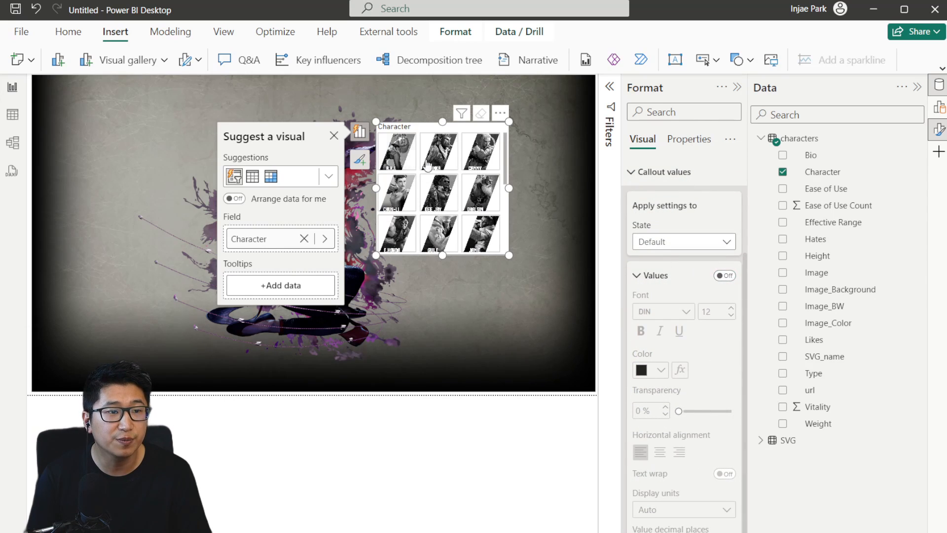
{"action": "scroll", "coordinate": [669, 247], "scroll_direction": "up", "scroll_amount": 3}
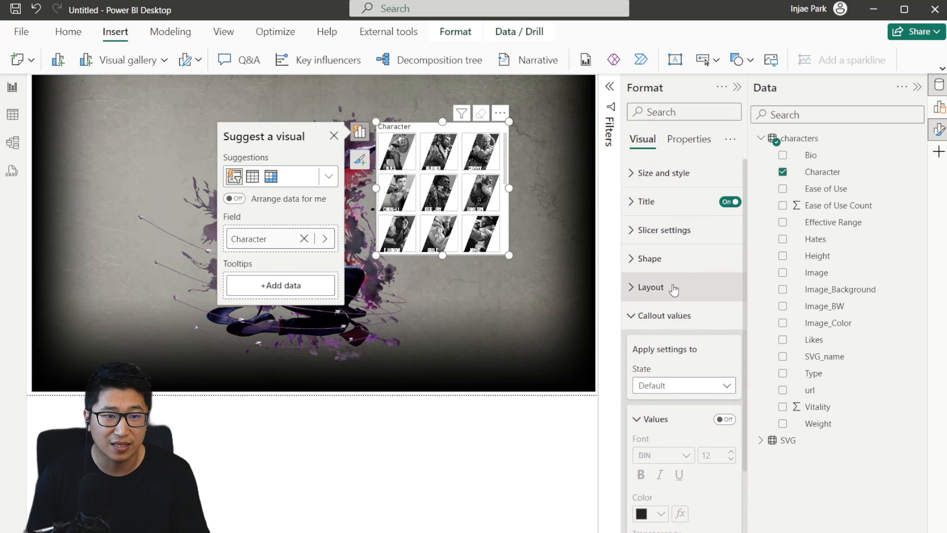
- Set the slicer's grid layout to 4 rows and 5 columns and enlarge the slicer toward the page's lower-right corner
{"action": "left_click", "coordinate": [676, 315]}
{"action": "left_click", "coordinate": [670, 288]}
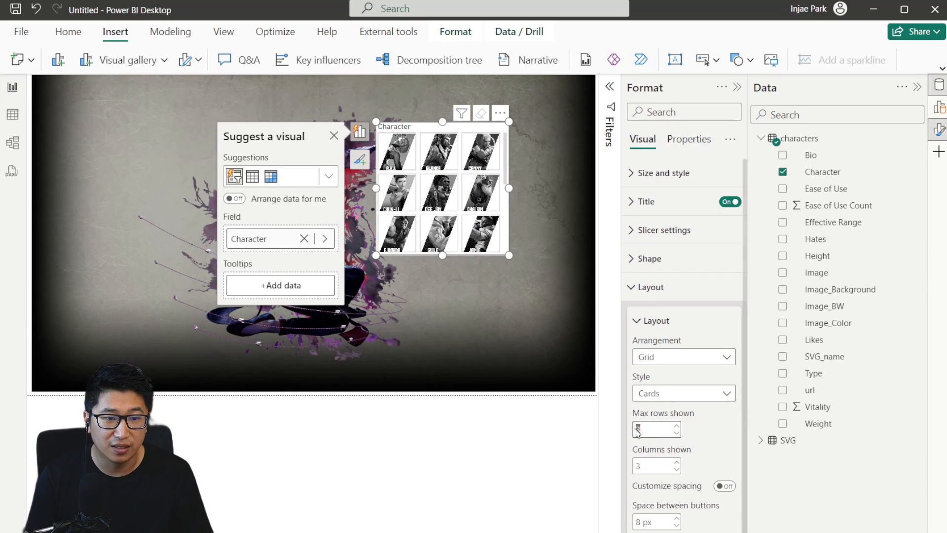
{"action": "left_click", "coordinate": [646, 466]}
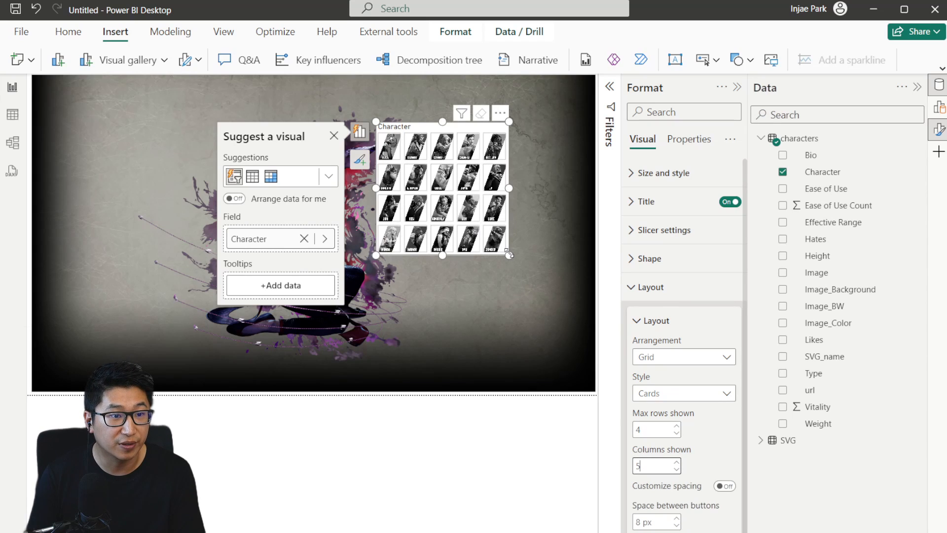
{"action": "left_click_drag", "start_coordinate": [509, 255], "coordinate": [591, 391]}
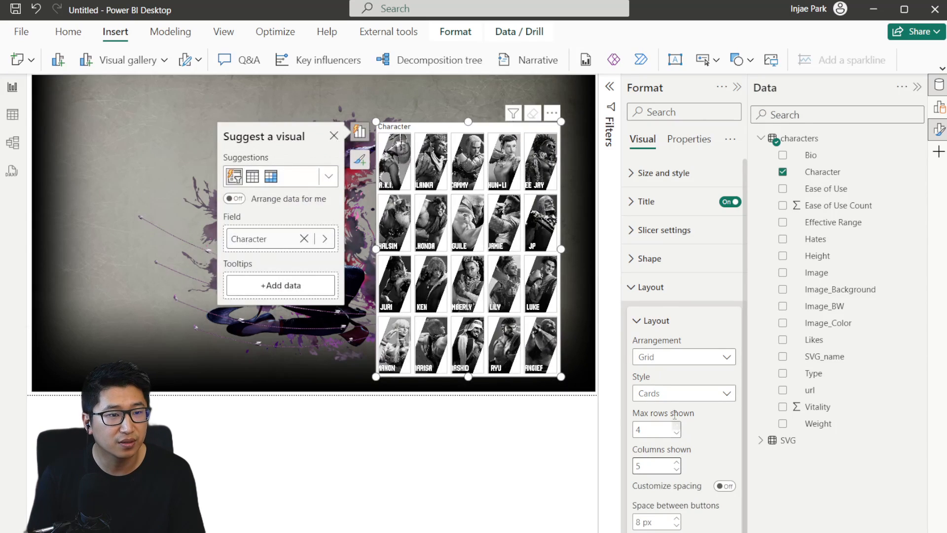
- Change the slicer grid to 5 rows and 4 columns, and resize and move the slicer to fill the page's right side
{"action": "left_click", "coordinate": [653, 430]}
{"action": "type", "text": "5"}
{"action": "left_click", "coordinate": [659, 464]}
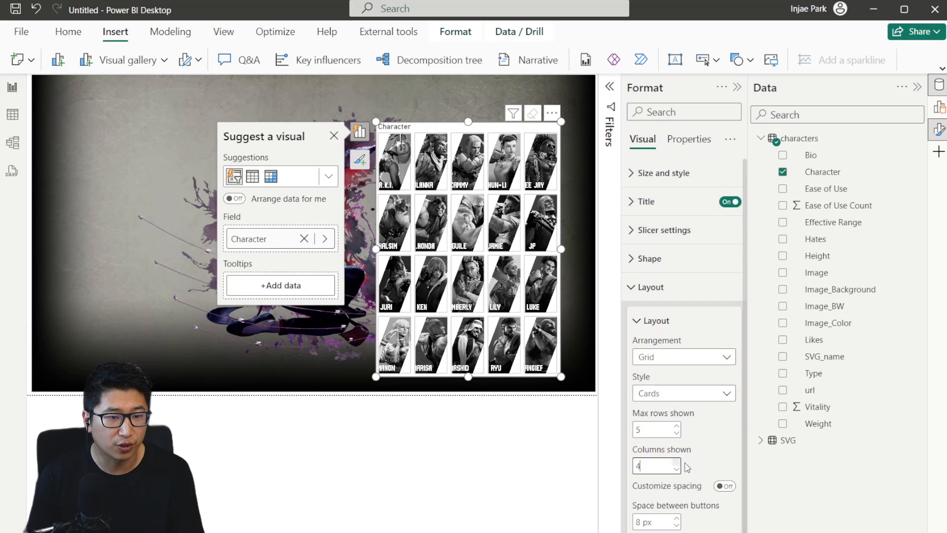
{"action": "type", "text": "4"}
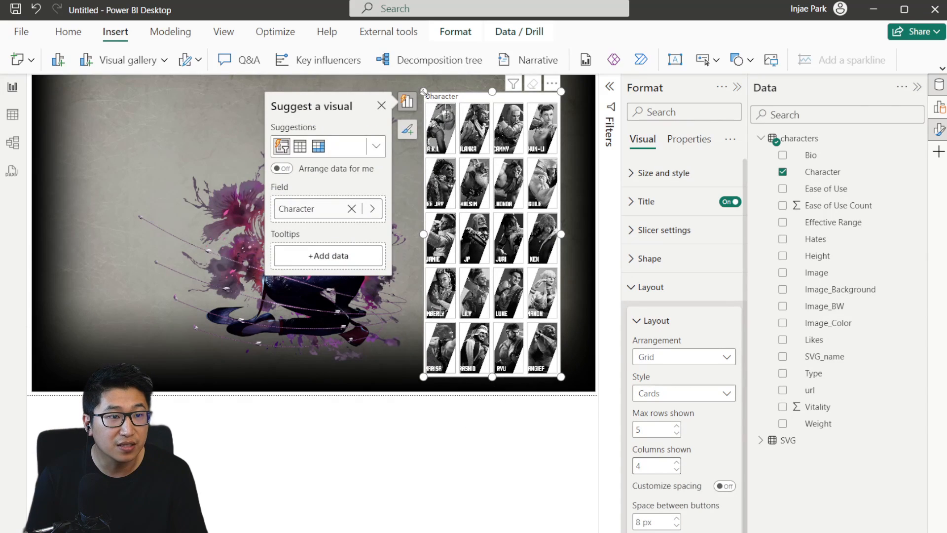
{"action": "left_click_drag", "start_coordinate": [423, 92], "coordinate": [371, 83]}
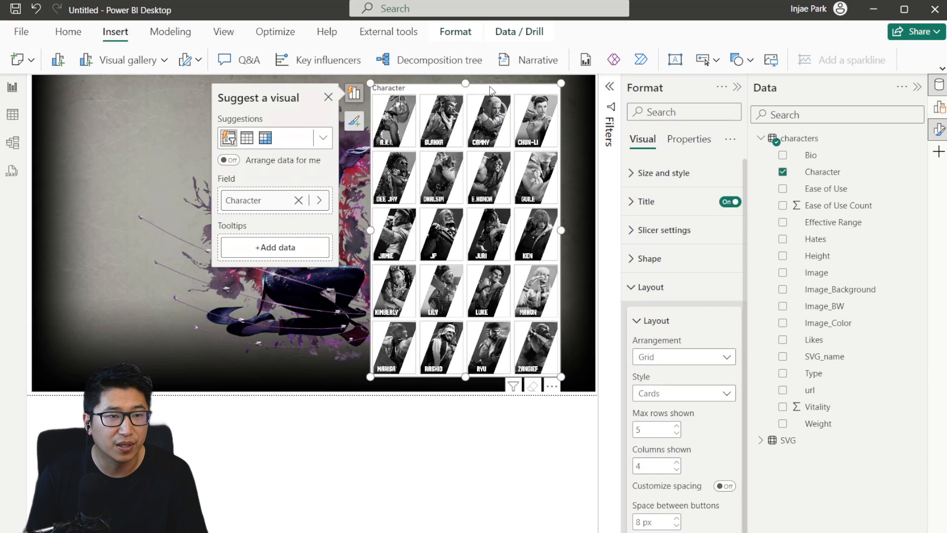
{"action": "left_click_drag", "start_coordinate": [500, 122], "coordinate": [525, 120]}
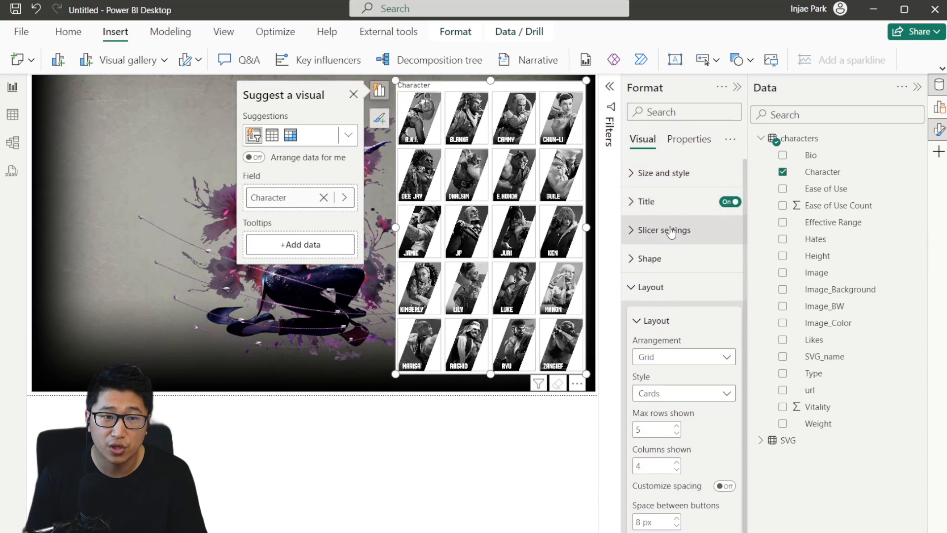
- Turn off the slicer's background and title
{"action": "left_click", "coordinate": [656, 173]}
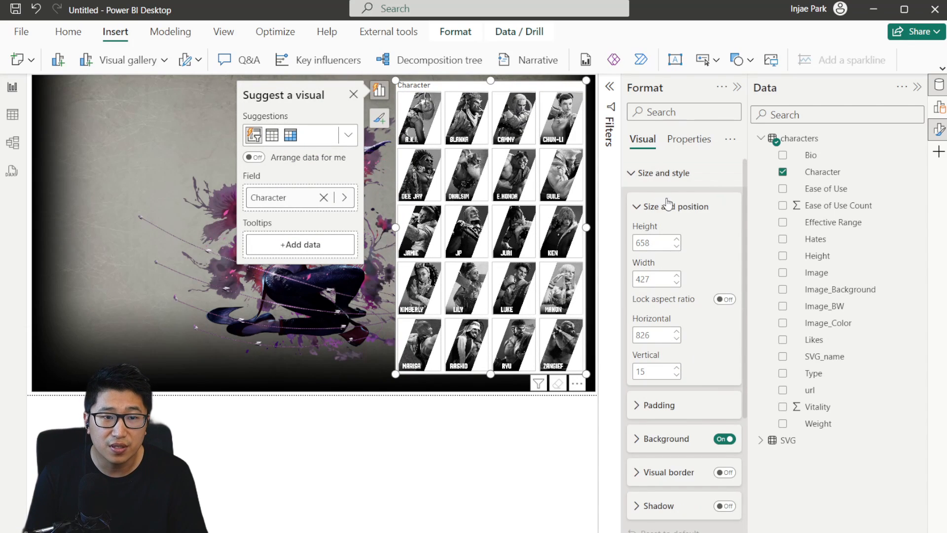
{"action": "left_click", "coordinate": [724, 438]}
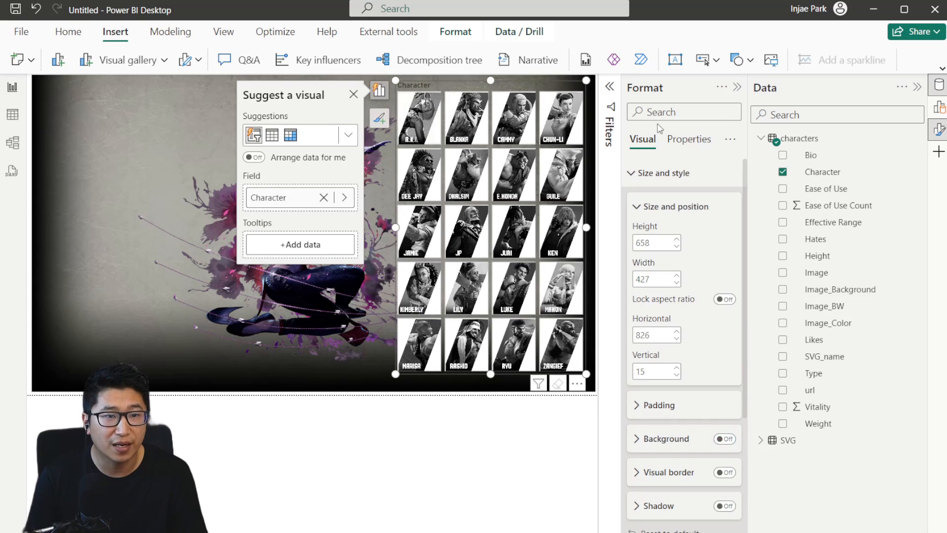
{"action": "left_click", "coordinate": [656, 172]}
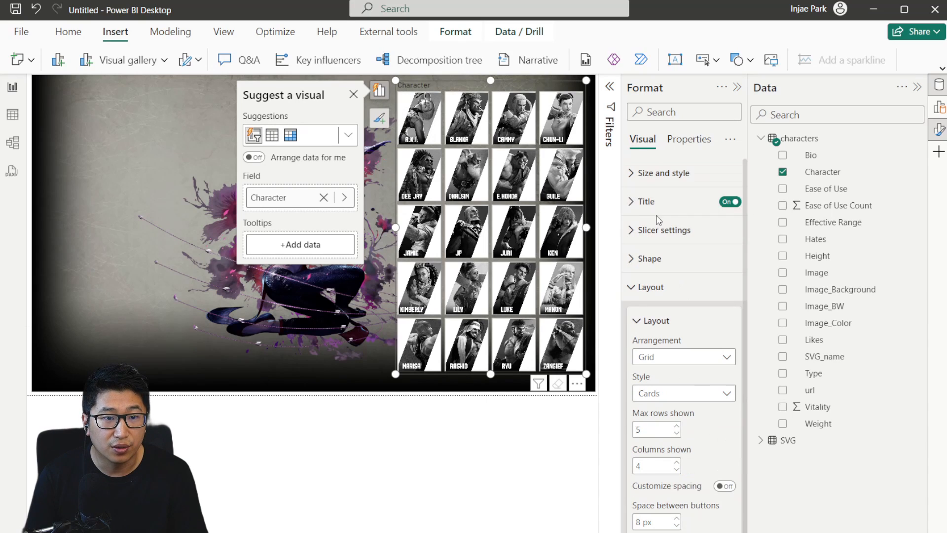
{"action": "left_click", "coordinate": [729, 203]}
- Turn on Force selection for the slicer and select the character A.K.I
{"action": "left_click", "coordinate": [638, 241]}
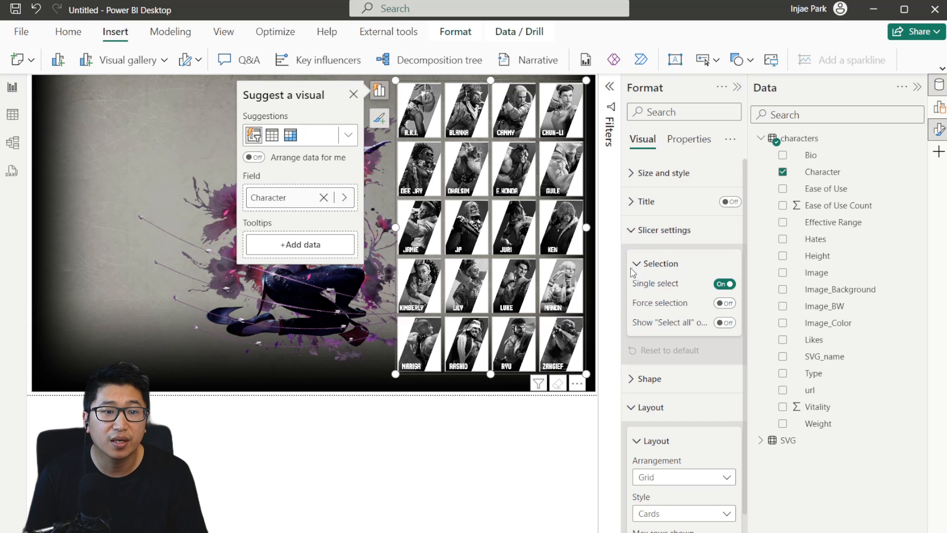
{"action": "left_click", "coordinate": [724, 303]}
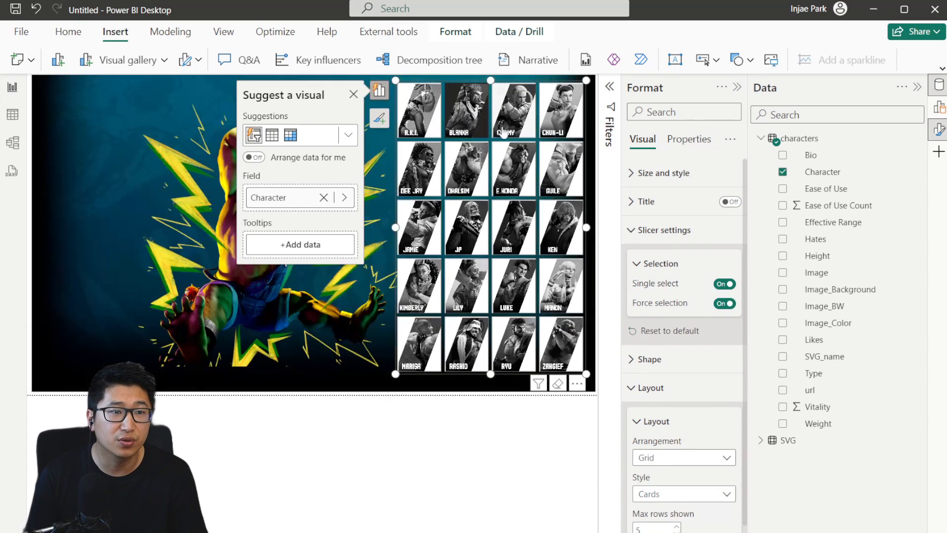
{"action": "left_click", "coordinate": [418, 115]}
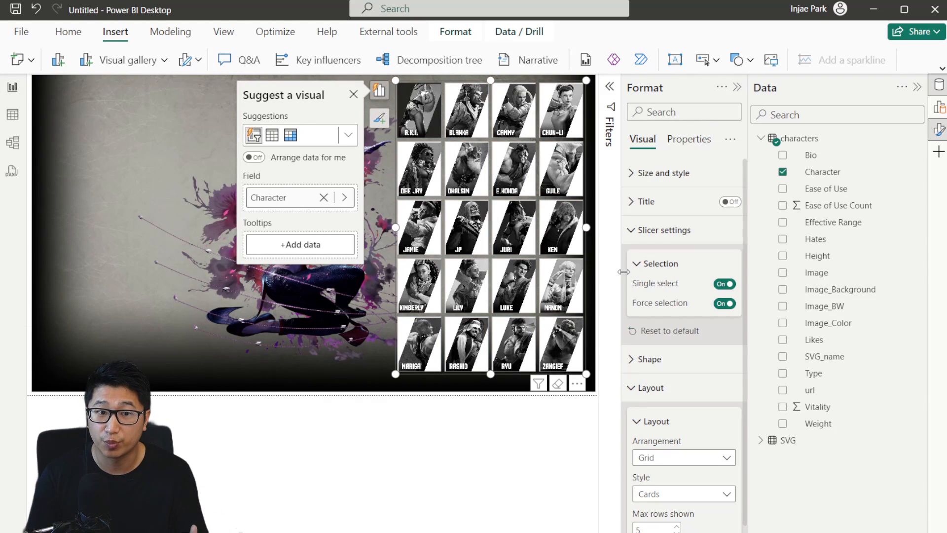
{"action": "left_click", "coordinate": [649, 359]}
{"action": "left_click", "coordinate": [702, 328]}
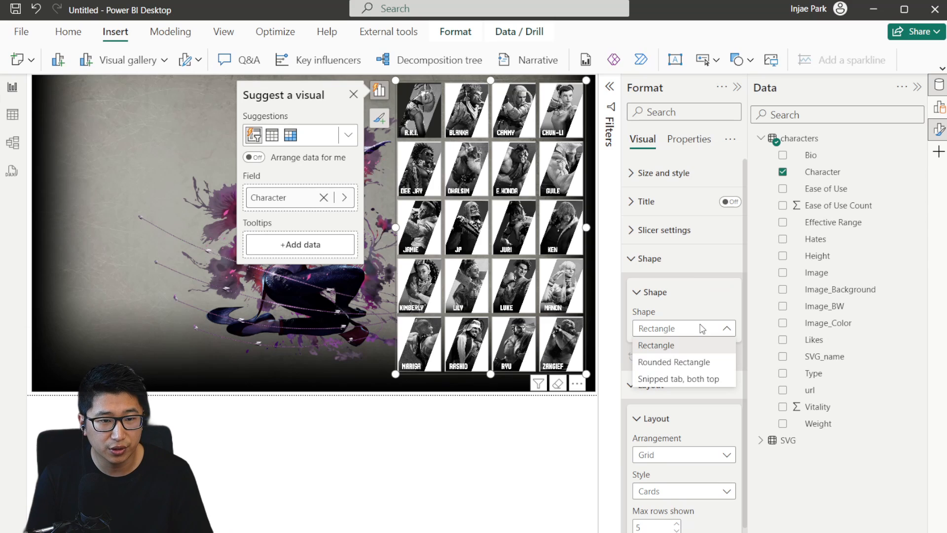
{"action": "left_click", "coordinate": [639, 267]}
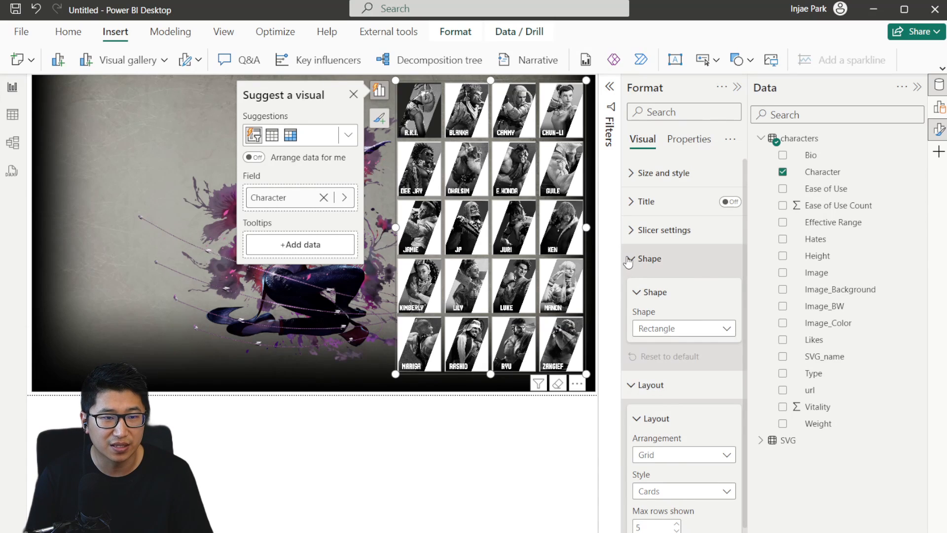
- Set the space between the slicer buttons to 0 px in the grid layout
{"action": "left_click", "coordinate": [639, 262]}
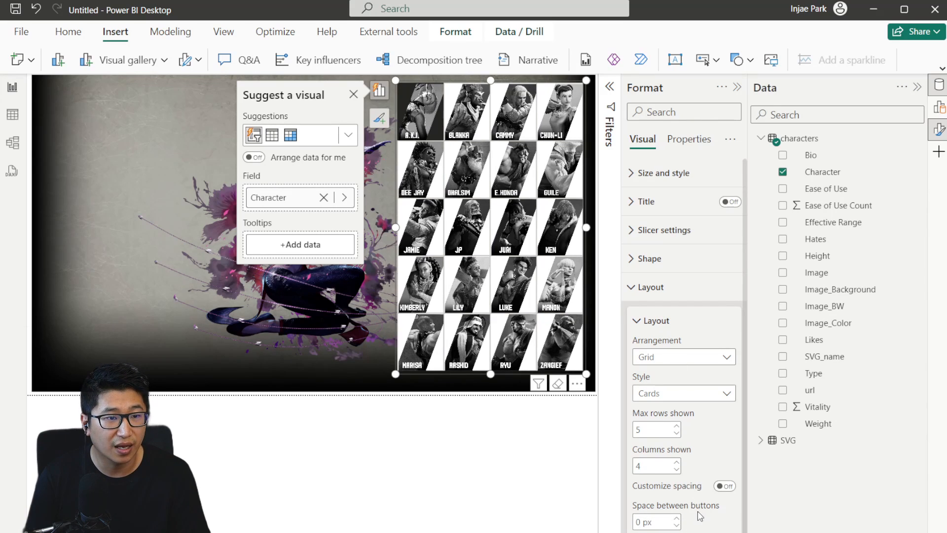
{"action": "scroll", "coordinate": [661, 521], "scroll_direction": "down", "scroll_amount": 3}
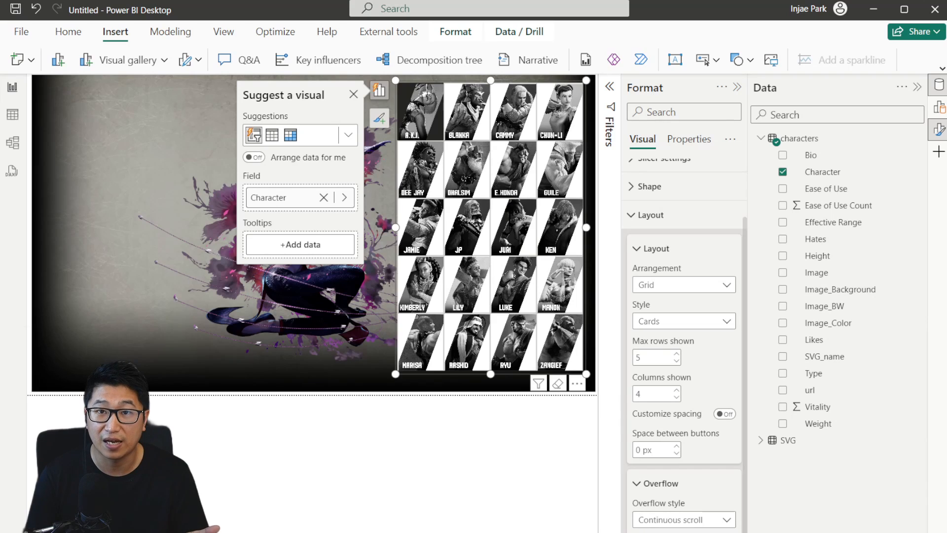
{"action": "left_click", "coordinate": [631, 229]}
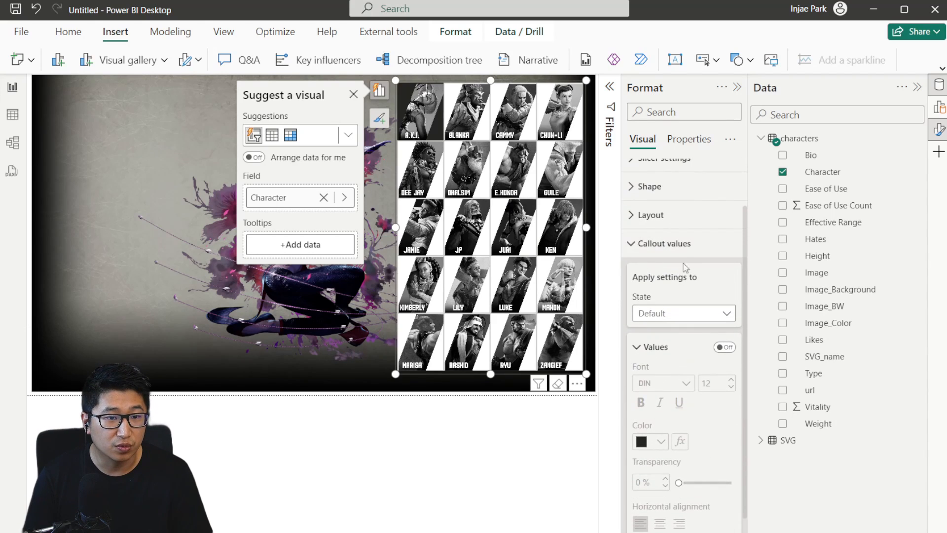
- Turn off Set as background for the slicer button images in the Default state
{"action": "scroll", "coordinate": [690, 276], "scroll_direction": "down", "scroll_amount": 4}
{"action": "scroll", "coordinate": [711, 281], "scroll_direction": "up", "scroll_amount": 5}
{"action": "left_click", "coordinate": [713, 279]}
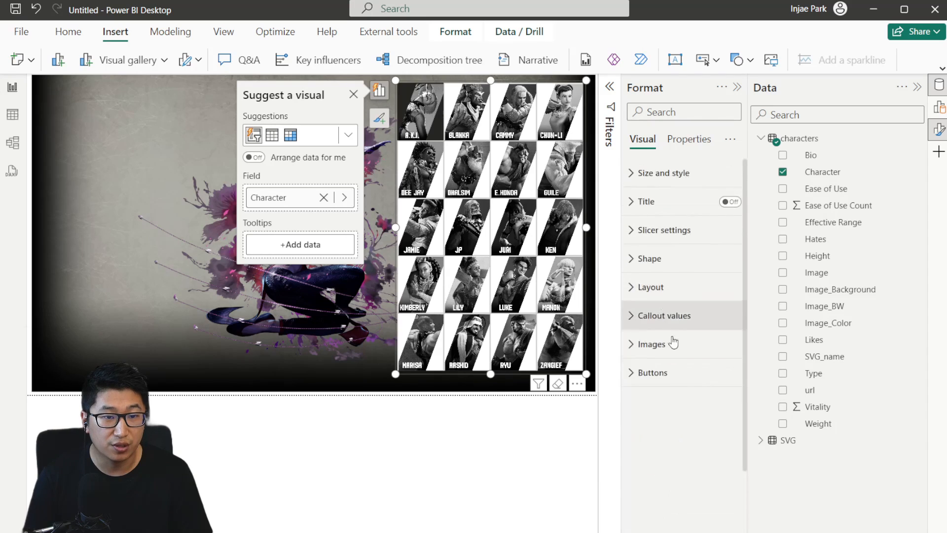
{"action": "left_click", "coordinate": [678, 345]}
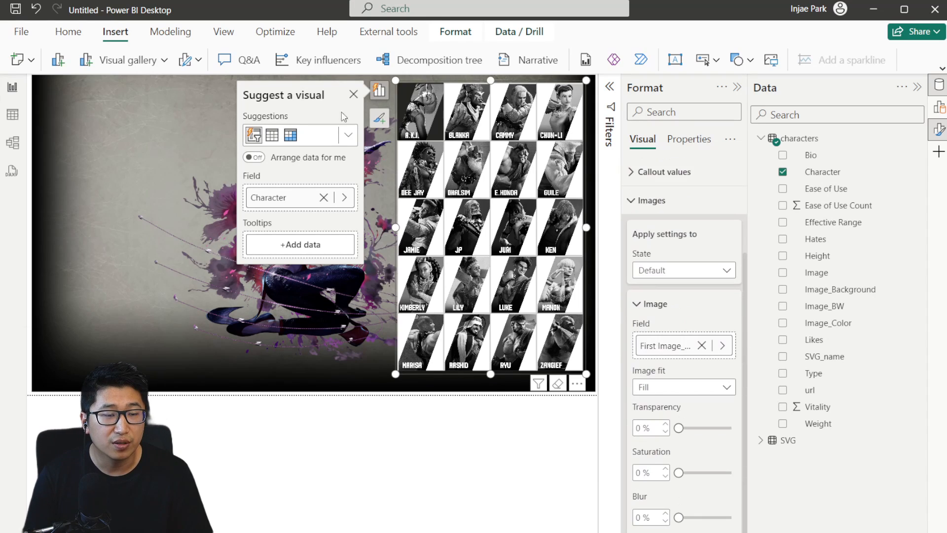
{"action": "scroll", "coordinate": [717, 434], "scroll_direction": "down", "scroll_amount": 3}
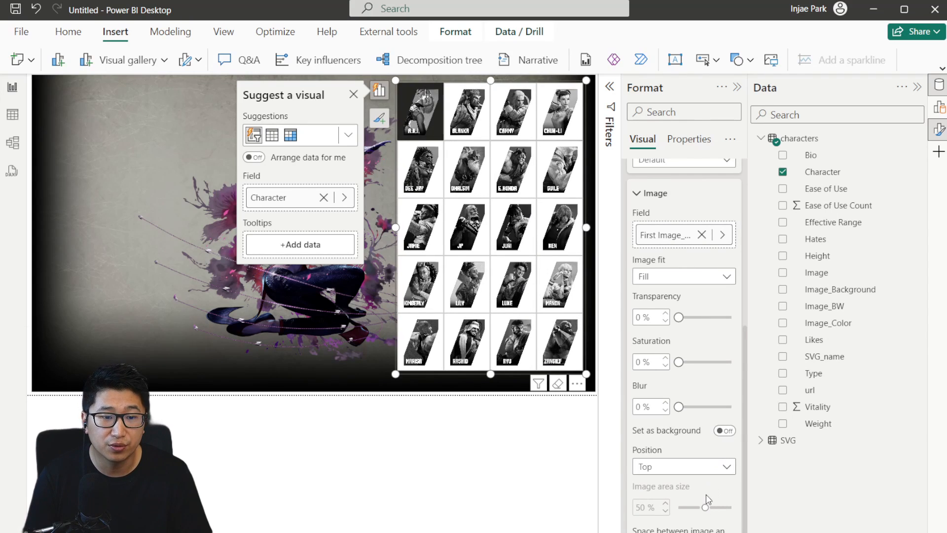
- Set the slicer image saturation to 100% for the Hover state
{"action": "scroll", "coordinate": [708, 498], "scroll_direction": "up", "scroll_amount": 3}
{"action": "left_click", "coordinate": [683, 232]}
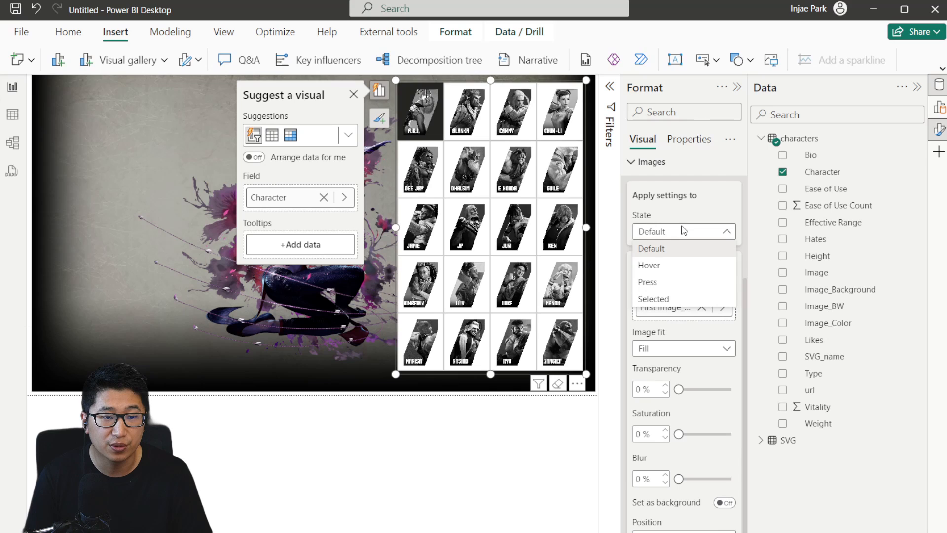
{"action": "left_click", "coordinate": [681, 266]}
{"action": "scroll", "coordinate": [681, 274], "scroll_direction": "down", "scroll_amount": 2}
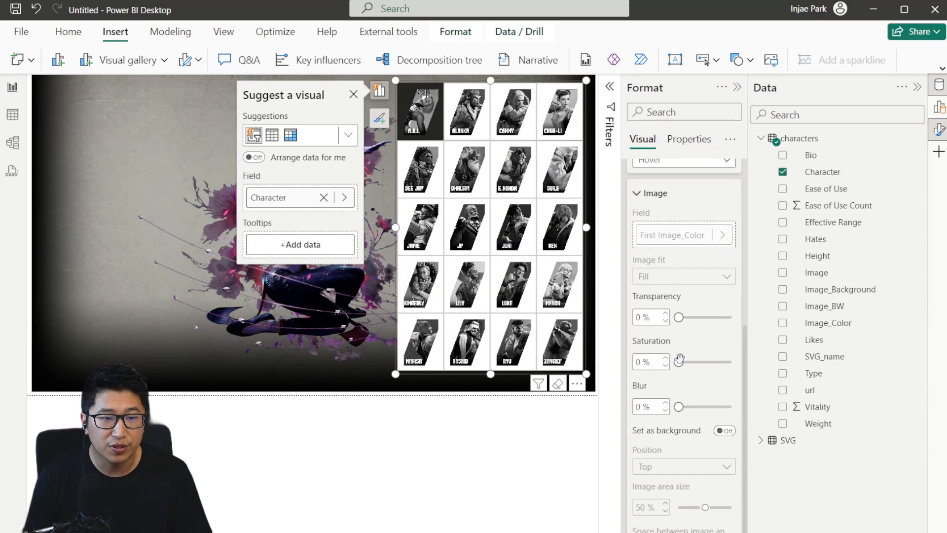
{"action": "left_click_drag", "start_coordinate": [680, 361], "coordinate": [731, 363]}
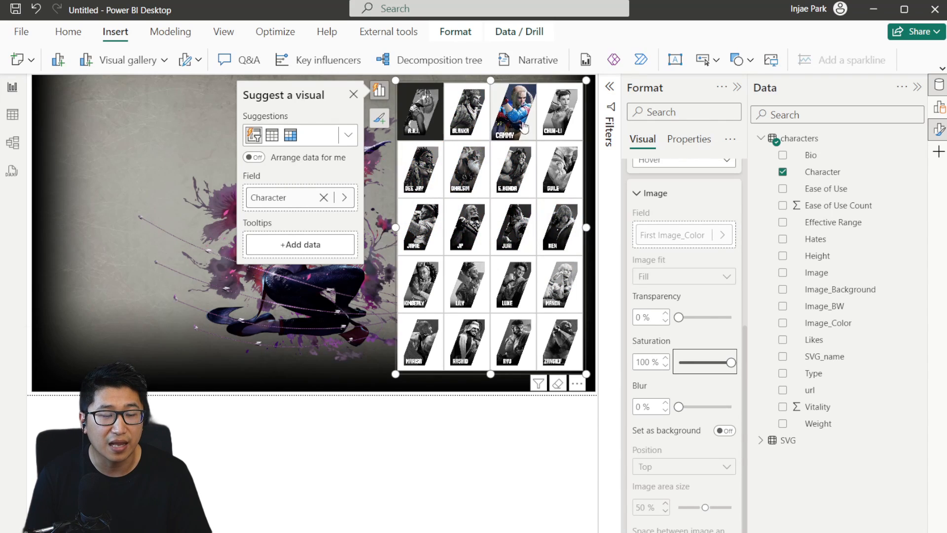
- Set the slicer image saturation to 100% for the Selected state and select Cammy to test it
{"action": "scroll", "coordinate": [710, 273], "scroll_direction": "up", "scroll_amount": 2}
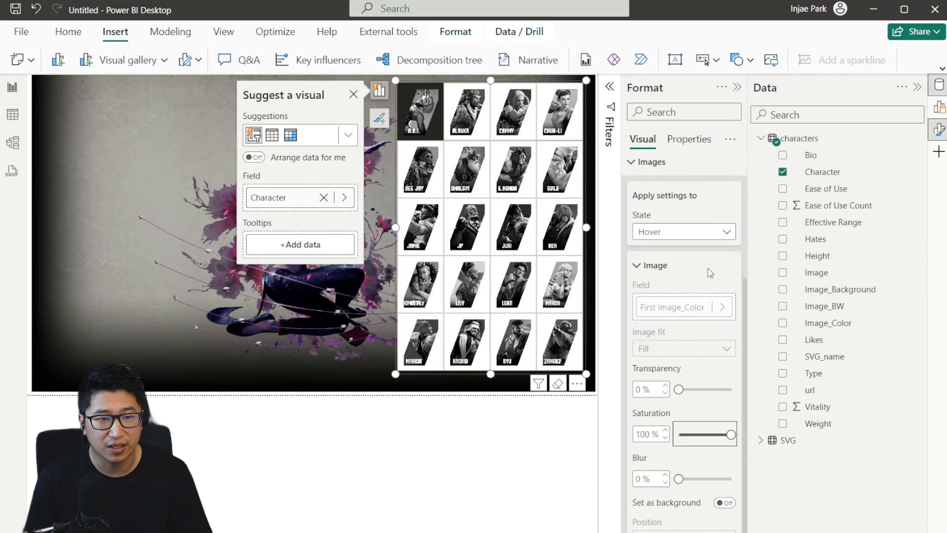
{"action": "left_click", "coordinate": [693, 229]}
{"action": "left_click", "coordinate": [663, 296]}
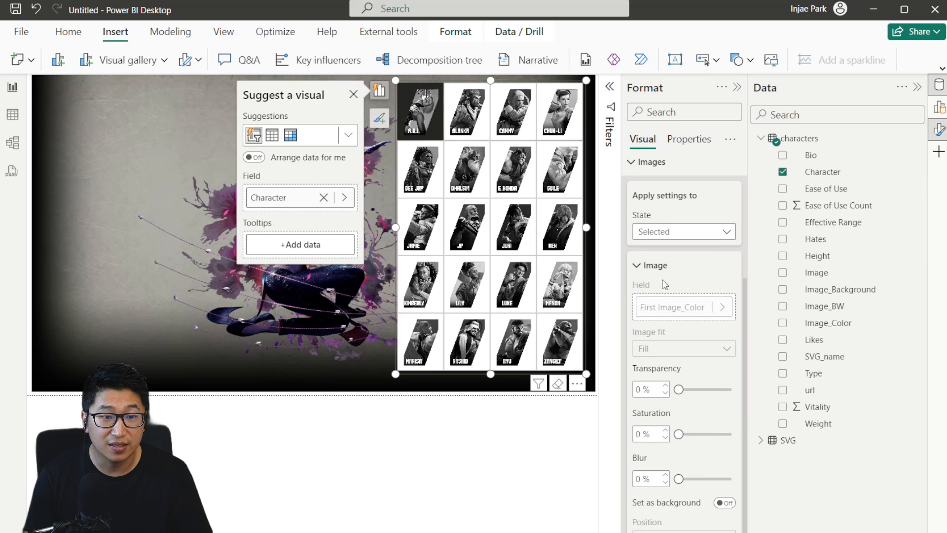
{"action": "scroll", "coordinate": [691, 345], "scroll_direction": "down", "scroll_amount": 2}
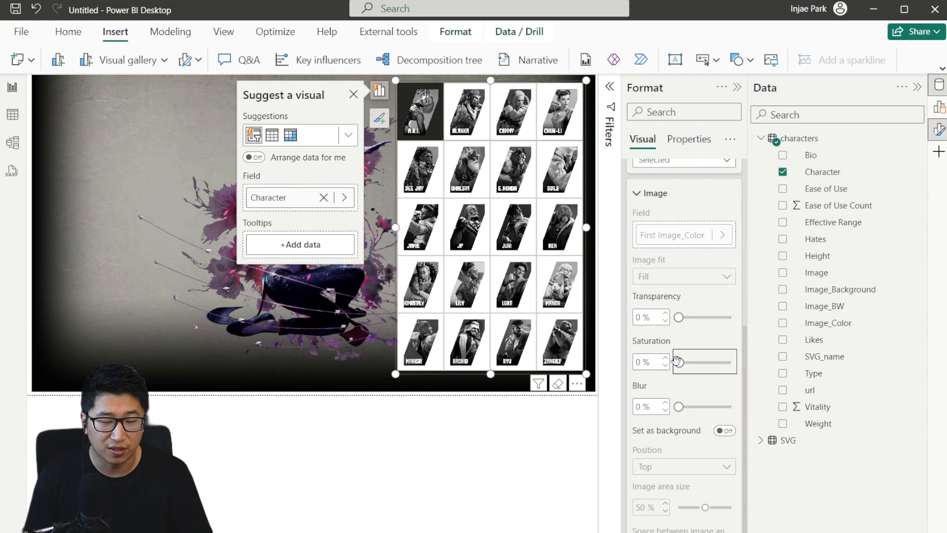
{"action": "left_click_drag", "start_coordinate": [679, 361], "coordinate": [748, 363]}
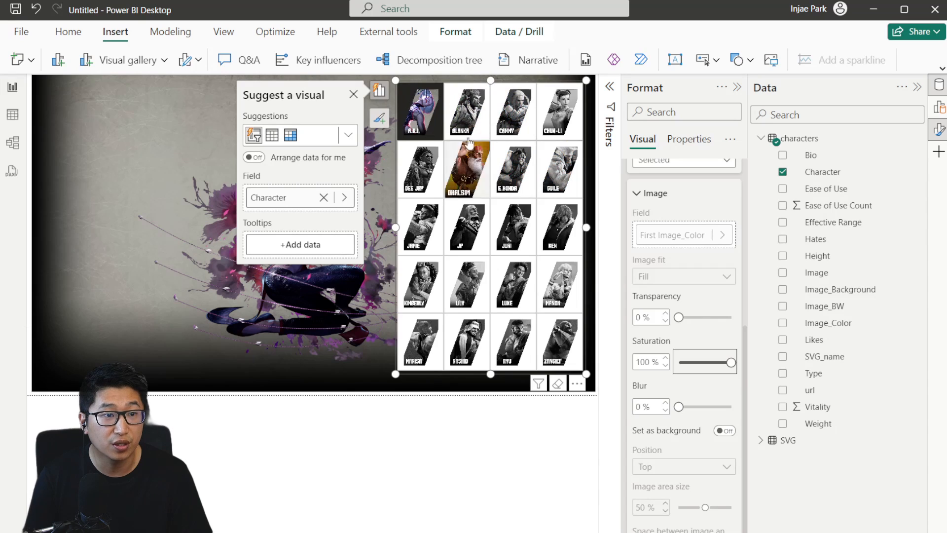
{"action": "left_click", "coordinate": [513, 111]}
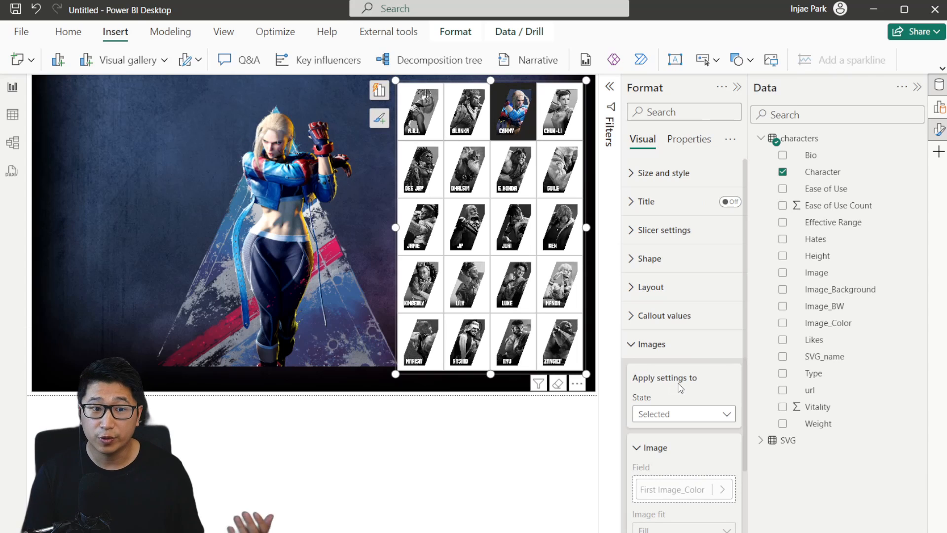
- Turn off the border and fill of the slicer buttons for the Default state
{"action": "scroll", "coordinate": [677, 324], "scroll_direction": "down", "scroll_amount": 4}
{"action": "scroll", "coordinate": [677, 324], "scroll_direction": "up", "scroll_amount": 1}
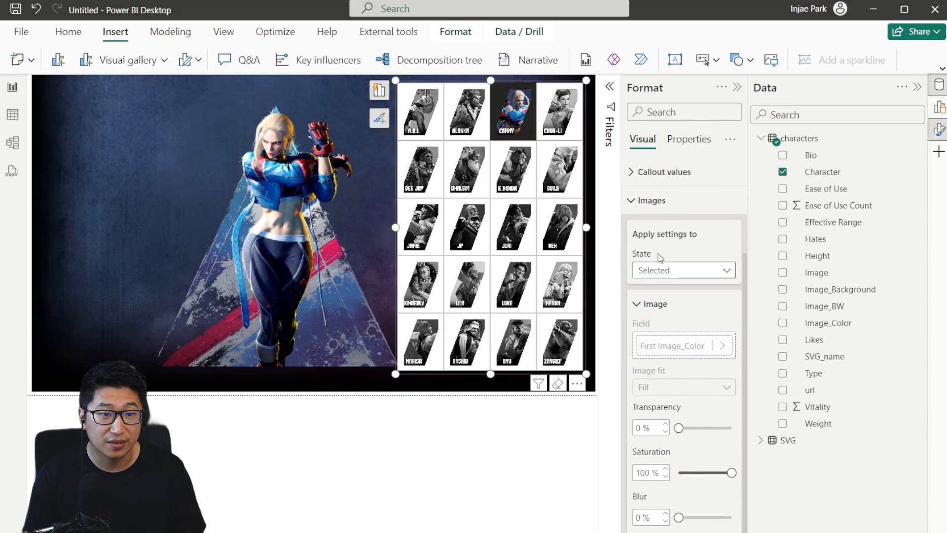
{"action": "left_click", "coordinate": [650, 201]}
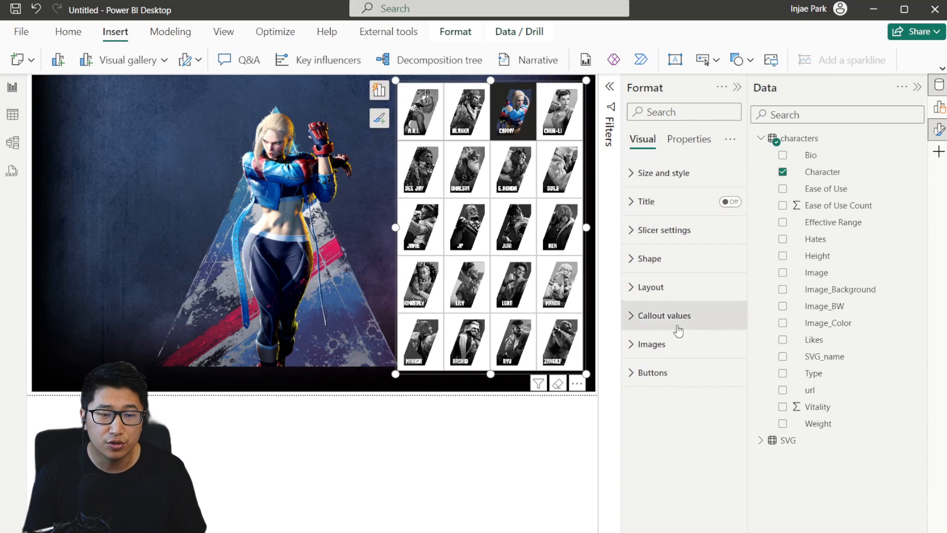
{"action": "left_click", "coordinate": [669, 375]}
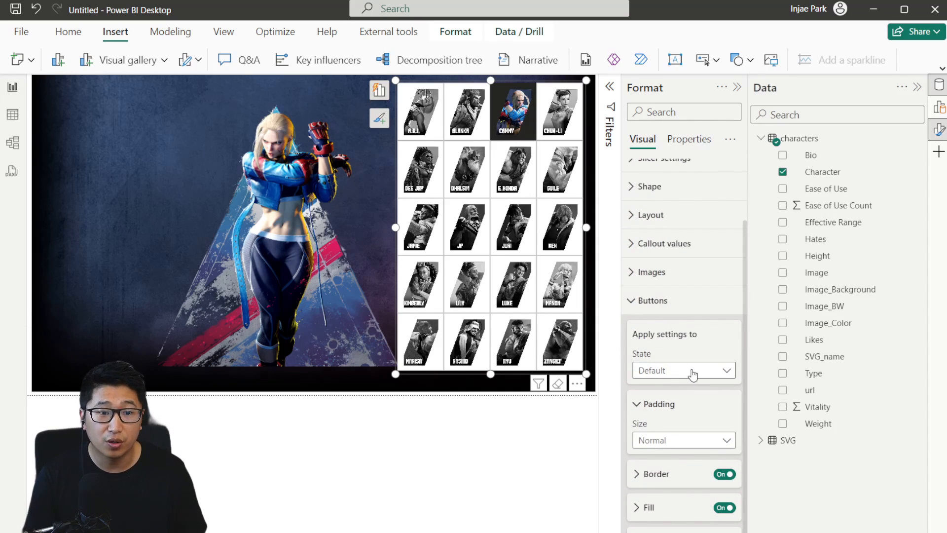
{"action": "left_click", "coordinate": [693, 375]}
{"action": "left_click", "coordinate": [683, 375]}
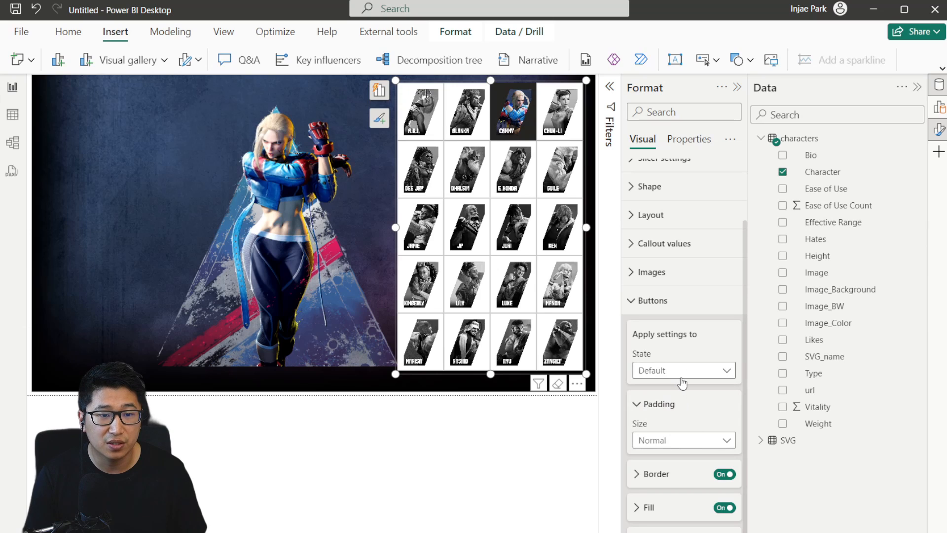
{"action": "scroll", "coordinate": [698, 434], "scroll_direction": "down", "scroll_amount": 1}
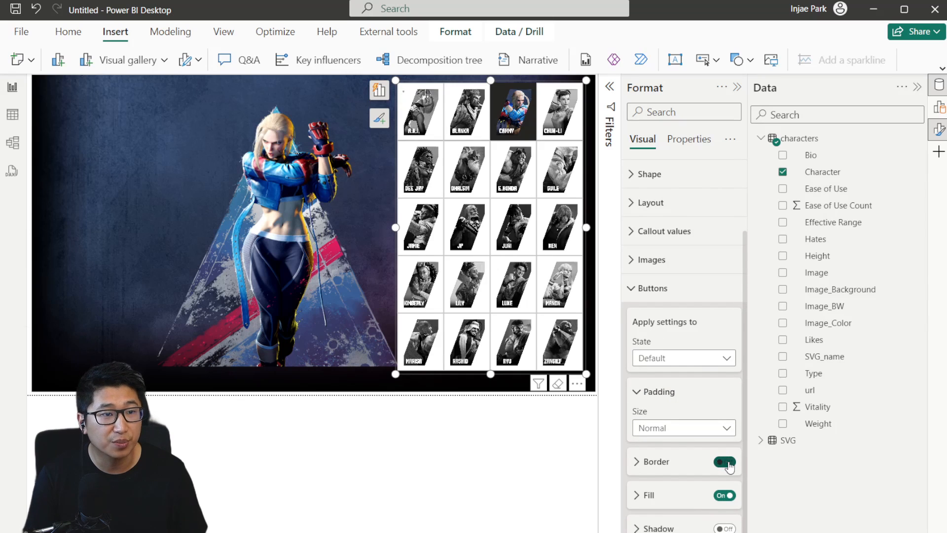
{"action": "left_click", "coordinate": [728, 463]}
{"action": "left_click", "coordinate": [724, 496]}
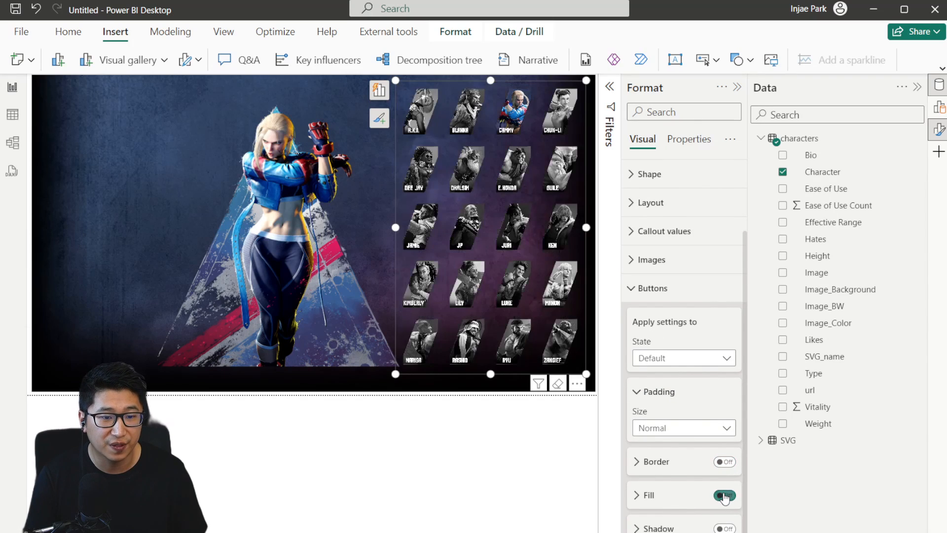
- Set the slicer buttons to custom padding of 0 px on all four sides for the Default state
{"action": "left_click", "coordinate": [690, 429]}
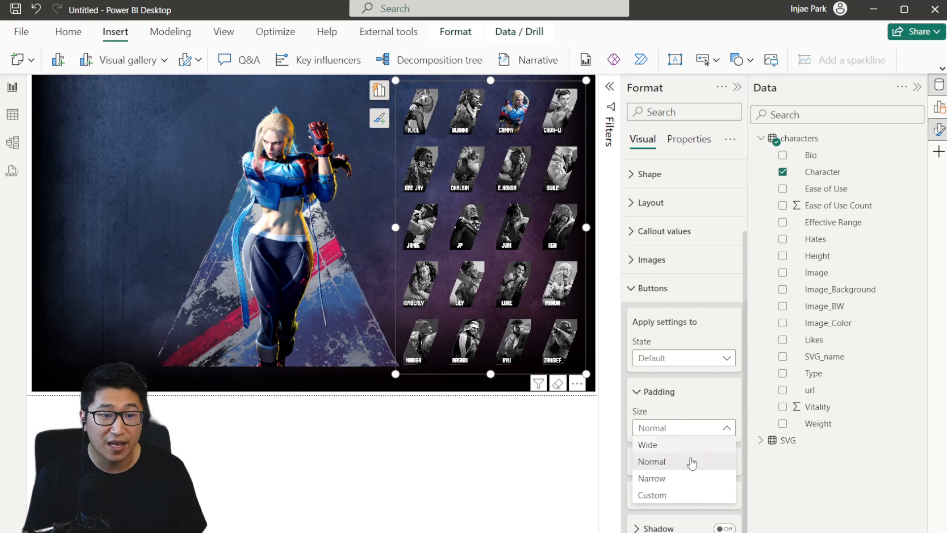
{"action": "left_click", "coordinate": [694, 495]}
{"action": "left_click", "coordinate": [642, 494]}
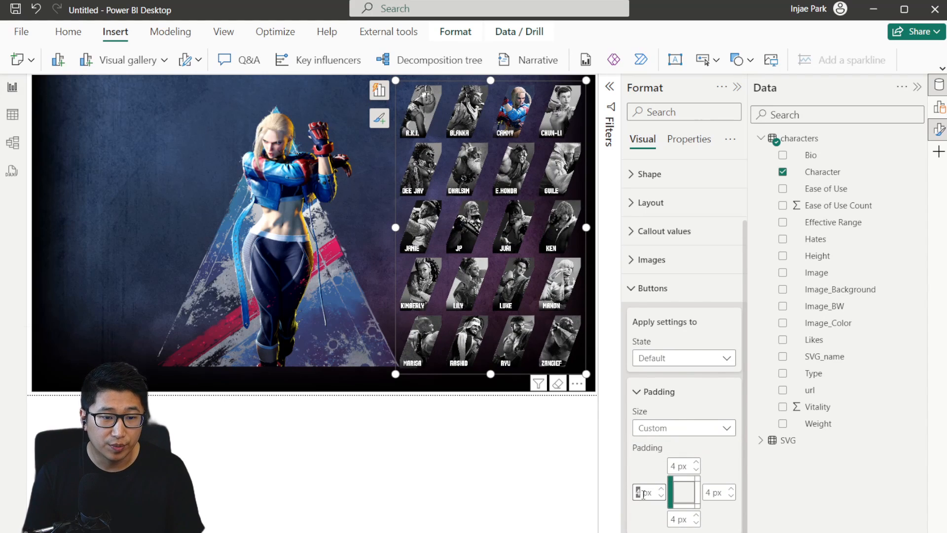
{"action": "left_click", "coordinate": [674, 467]}
{"action": "type", "text": "0"}
{"action": "left_click", "coordinate": [674, 518]}
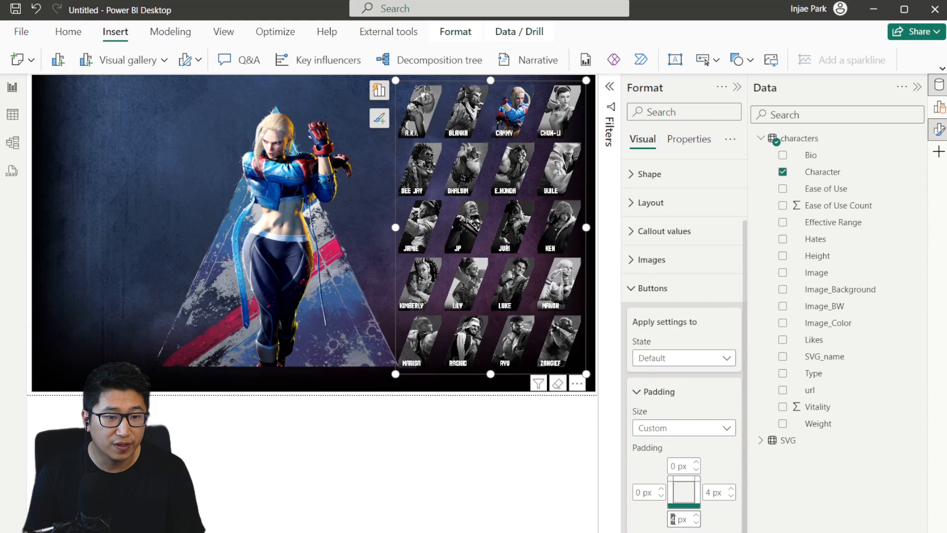
{"action": "type", "text": "0"}
{"action": "left_click", "coordinate": [708, 492]}
{"action": "type", "text": "0"}
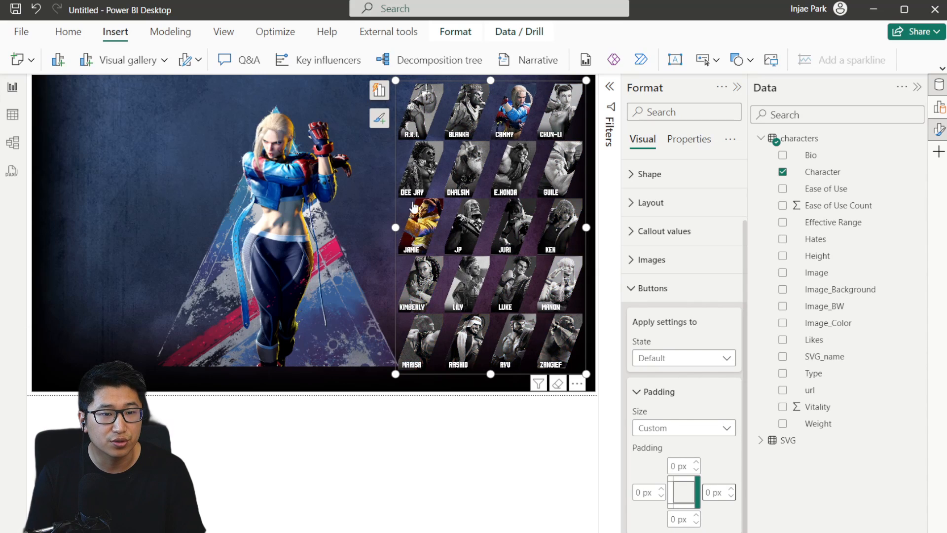
- Check the slicer button padding settings for the Hover and Selected states
{"action": "left_click", "coordinate": [681, 358]}
{"action": "left_click", "coordinate": [680, 391]}
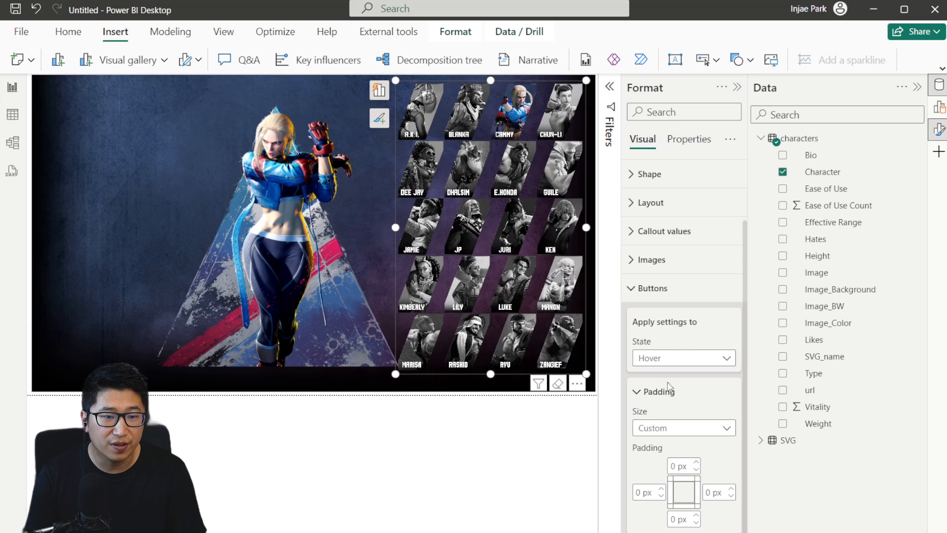
{"action": "left_click", "coordinate": [684, 357]}
{"action": "left_click", "coordinate": [680, 424]}
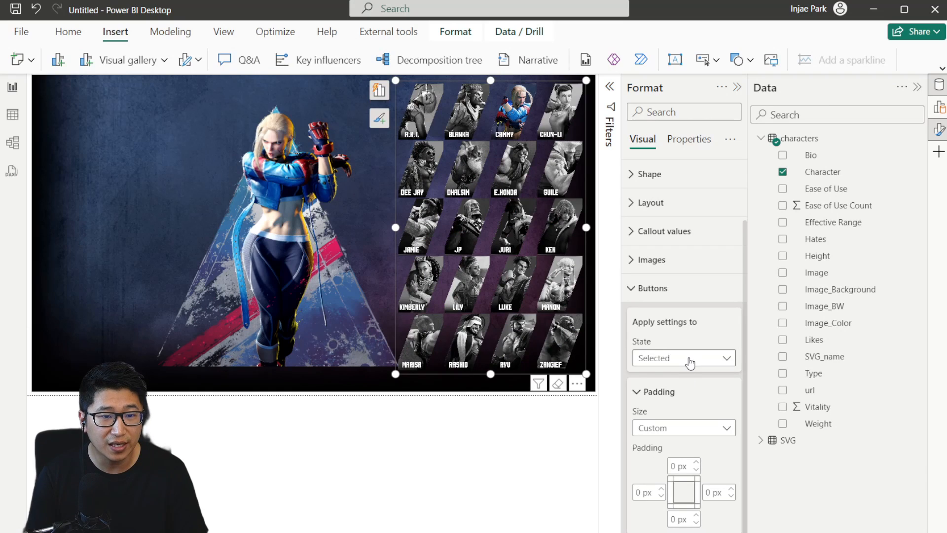
- Set the slicer button padding size to Narrow for the Default state
{"action": "left_click", "coordinate": [687, 363]}
{"action": "left_click", "coordinate": [687, 374]}
{"action": "left_click", "coordinate": [641, 492]}
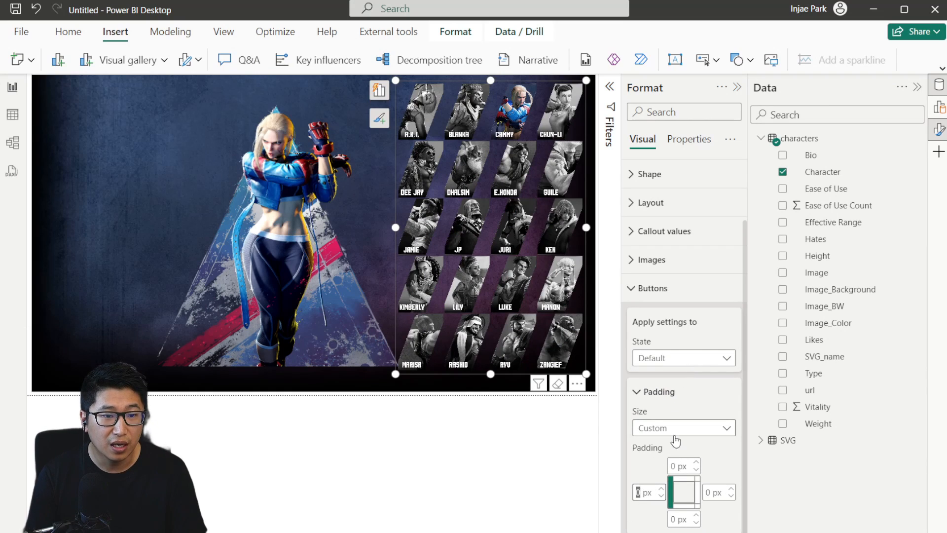
{"action": "left_click", "coordinate": [677, 427]}
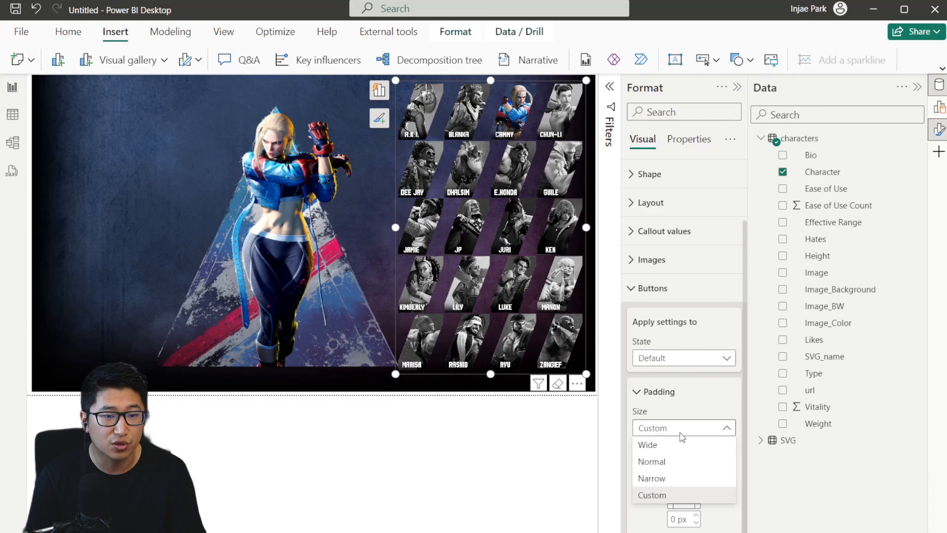
{"action": "left_click", "coordinate": [669, 481]}
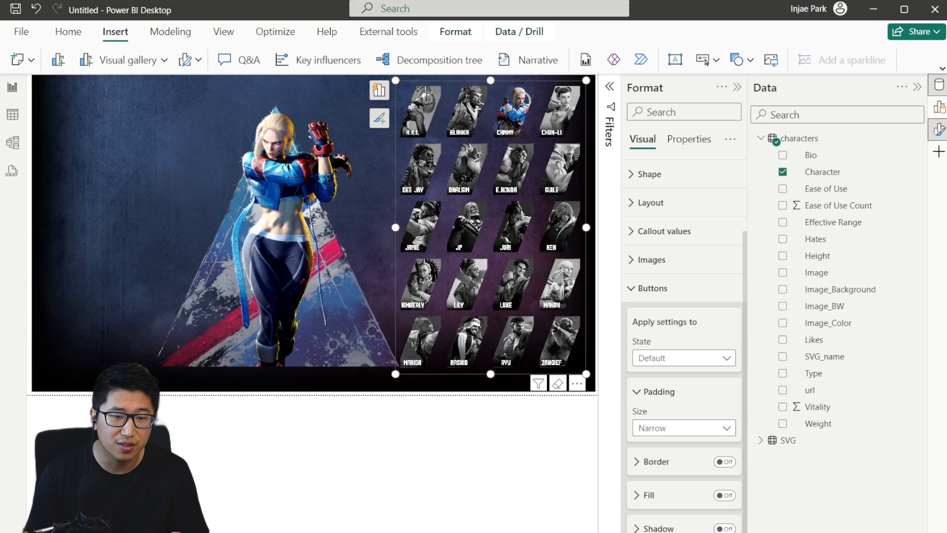
- Try a glow with Inside offset and a shadow on the slicer buttons for the Selected state
{"action": "left_click", "coordinate": [693, 359]}
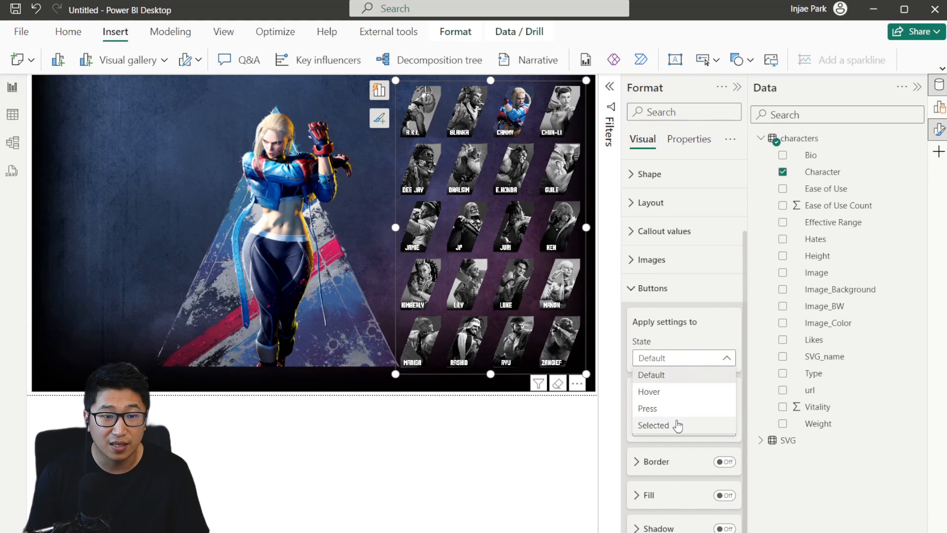
{"action": "left_click", "coordinate": [676, 423]}
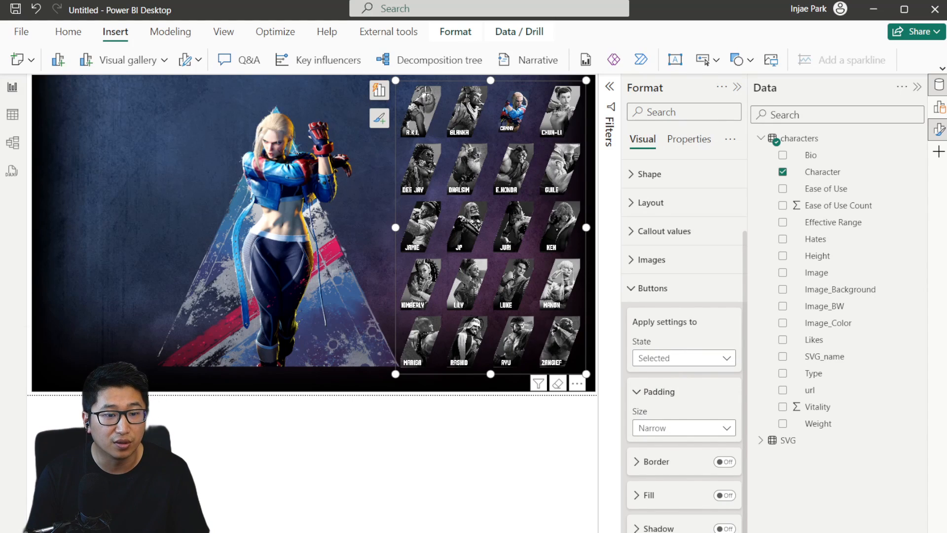
{"action": "scroll", "coordinate": [684, 346], "scroll_direction": "down", "scroll_amount": 3}
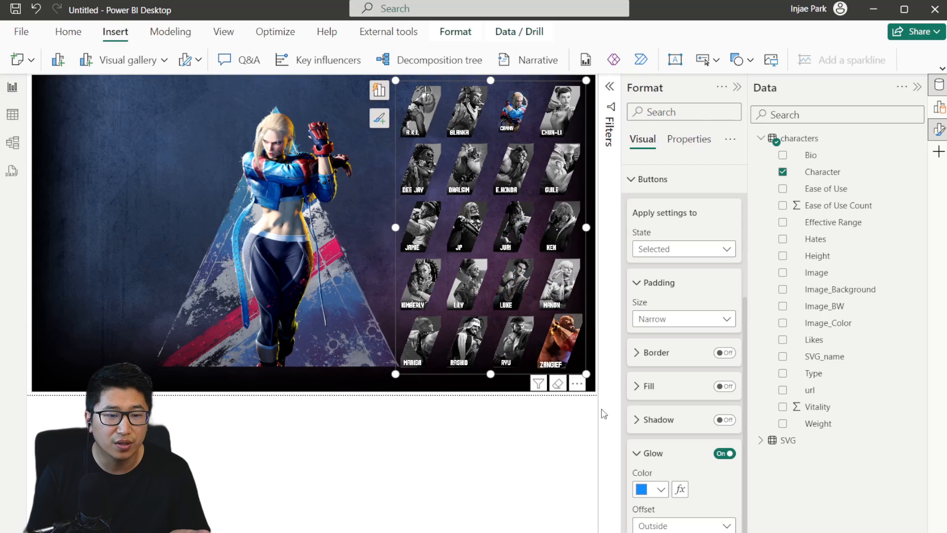
{"action": "left_click", "coordinate": [661, 532]}
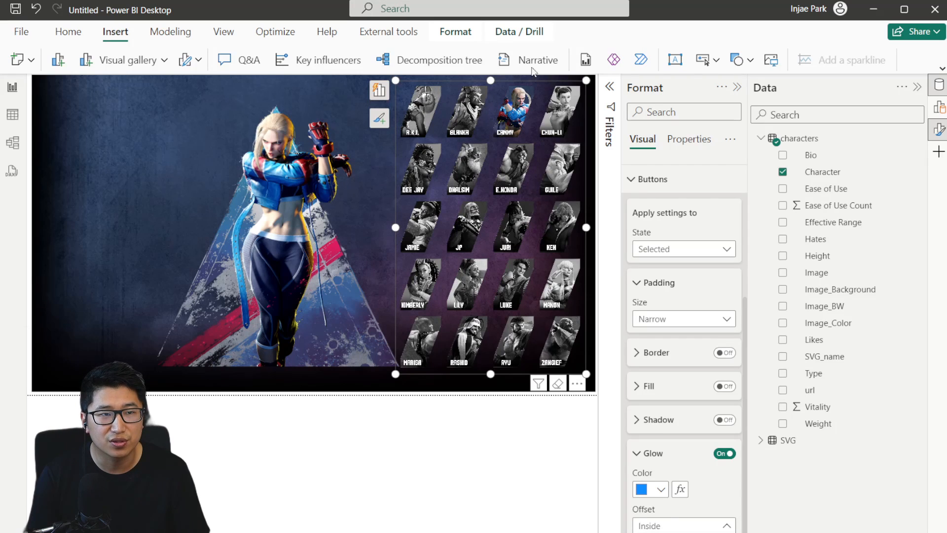
{"action": "left_click", "coordinate": [724, 453]}
{"action": "left_click", "coordinate": [725, 421]}
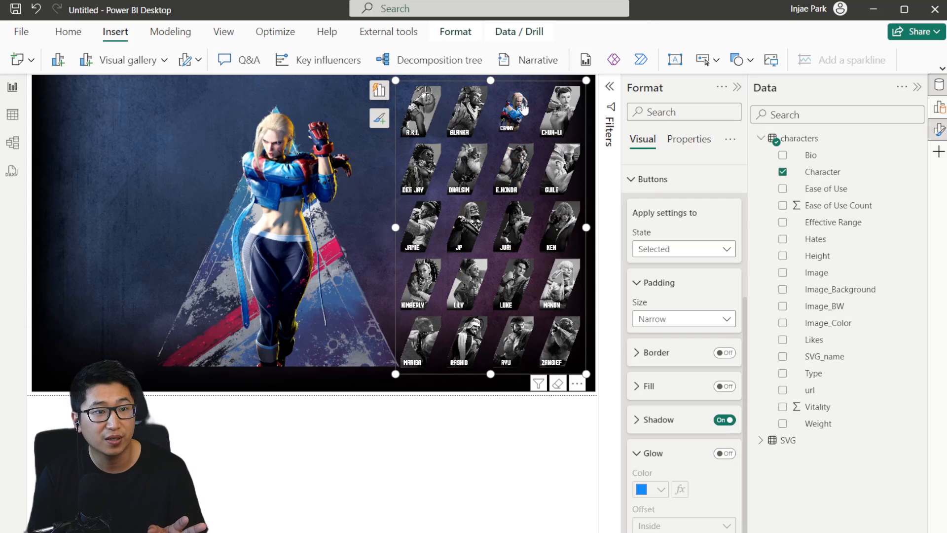
{"action": "left_click", "coordinate": [724, 420]}
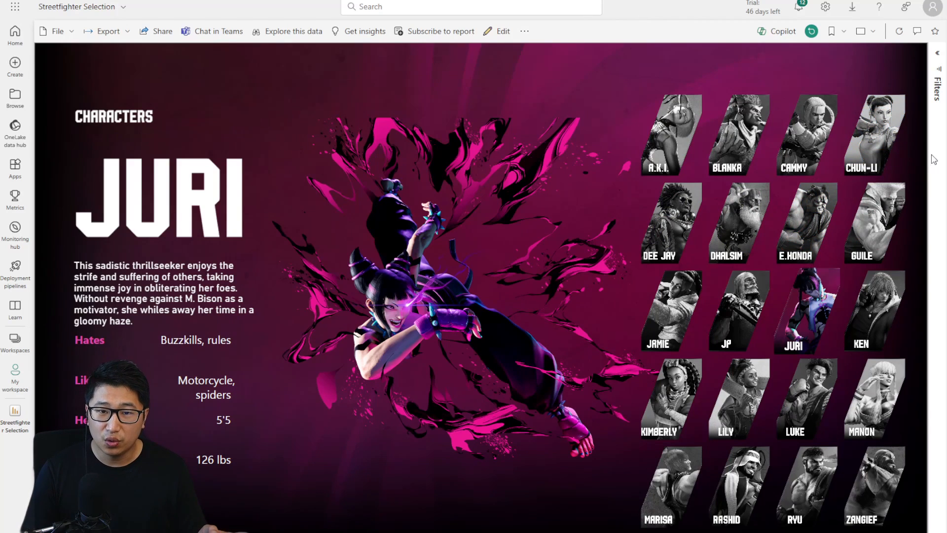
- Switch to the Excel workbook and review the SVG_name column of the characters sheet
{"action": "key", "text": "alt+Tab"}
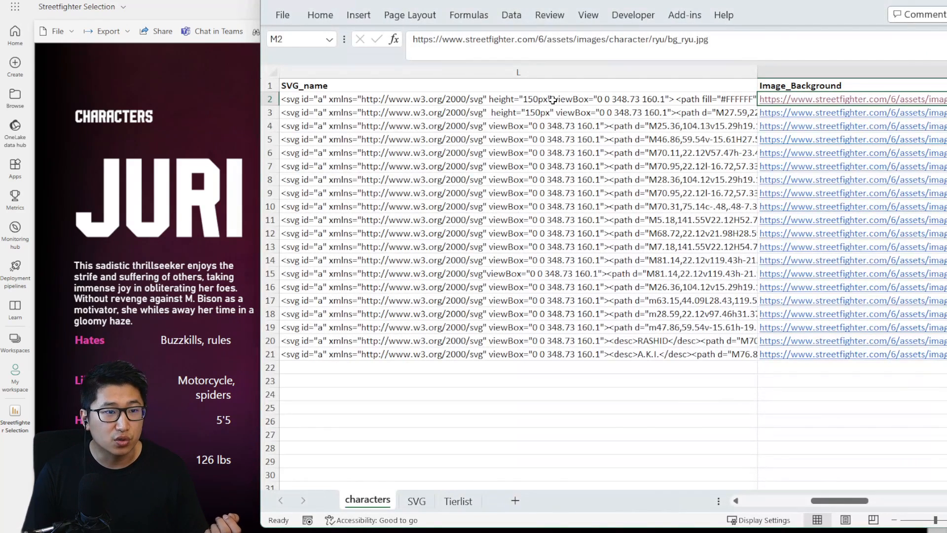
{"action": "left_click_drag", "start_coordinate": [572, 99], "coordinate": [585, 356]}
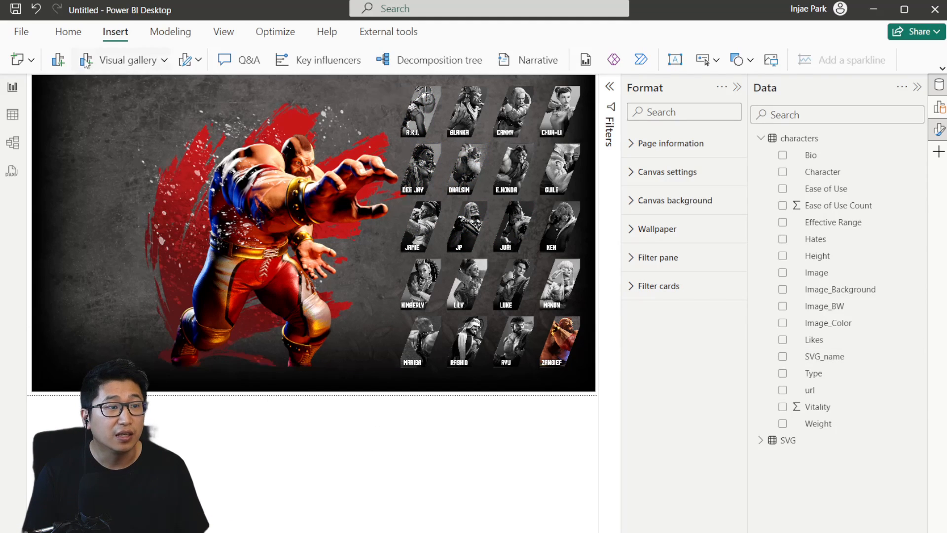
- Search the Power BI visuals store for "html" and add the HTML Content visual to the report
{"action": "left_click", "coordinate": [68, 32]}
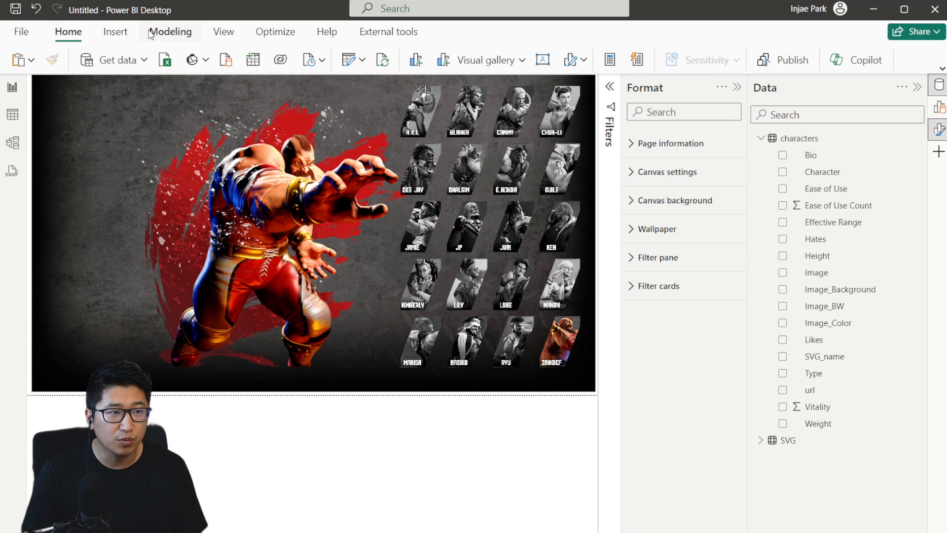
{"action": "left_click", "coordinate": [125, 41]}
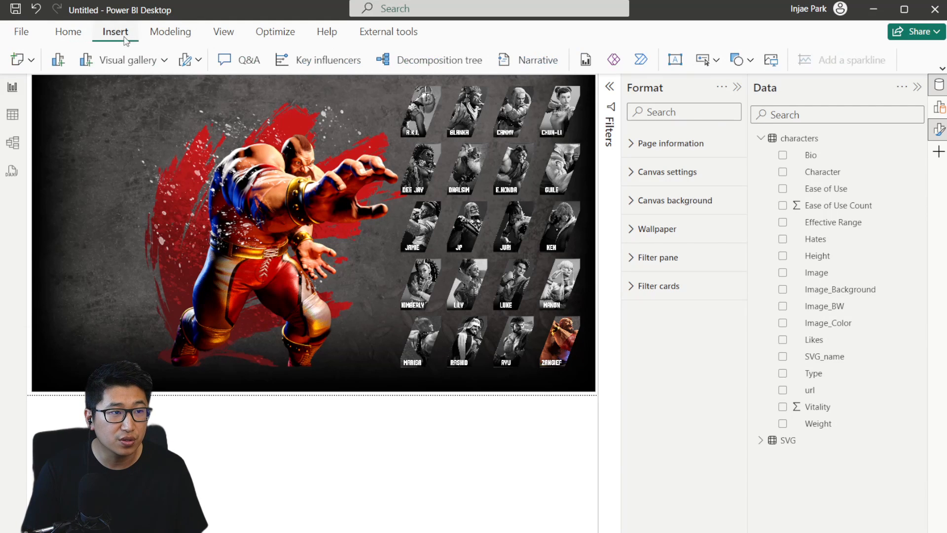
{"action": "left_click", "coordinate": [166, 59]}
{"action": "scroll", "coordinate": [195, 302], "scroll_direction": "down", "scroll_amount": 2}
{"action": "left_click", "coordinate": [148, 525]}
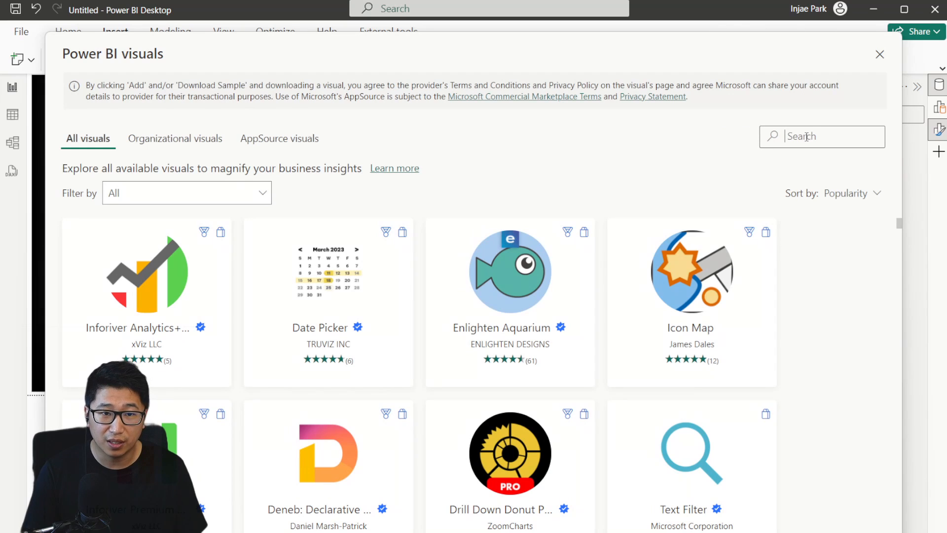
{"action": "left_click", "coordinate": [805, 137]}
{"action": "type", "text": "html"}
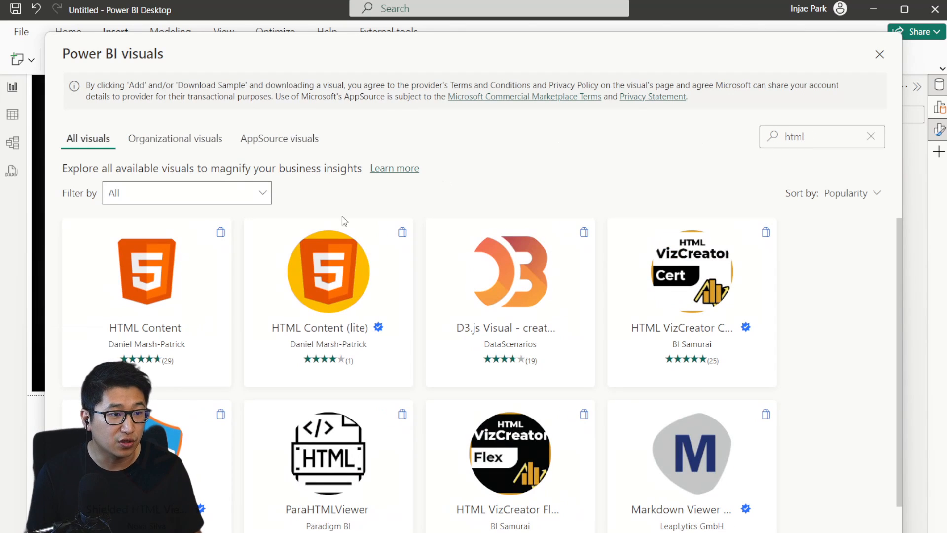
{"action": "left_click", "coordinate": [145, 308]}
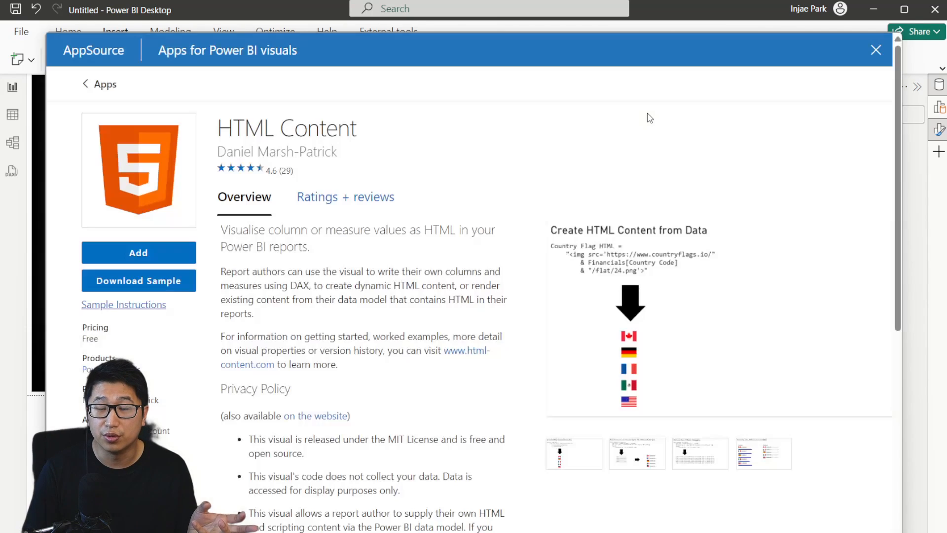
{"action": "left_click", "coordinate": [160, 256]}
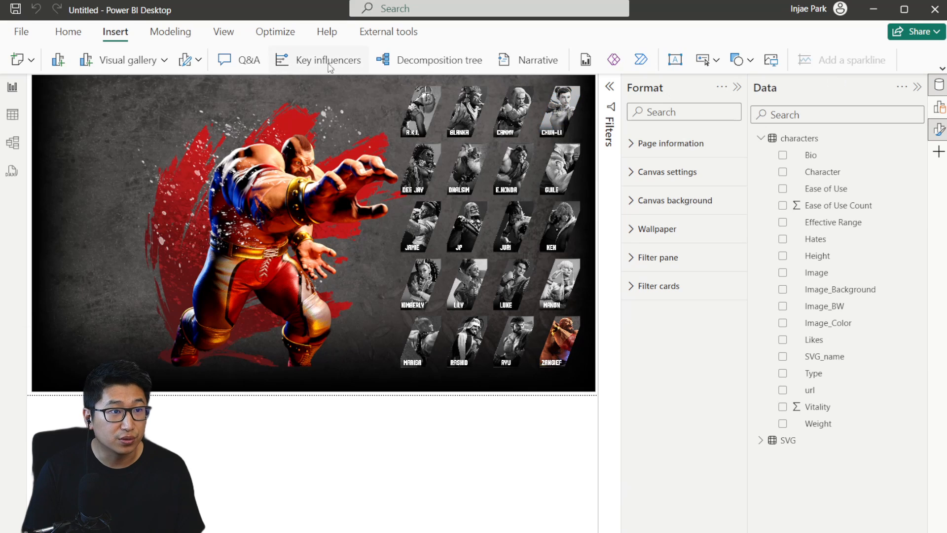
- Insert the HTML Content visual on the report page and assign SVG_name to its Values
{"action": "left_click", "coordinate": [164, 60]}
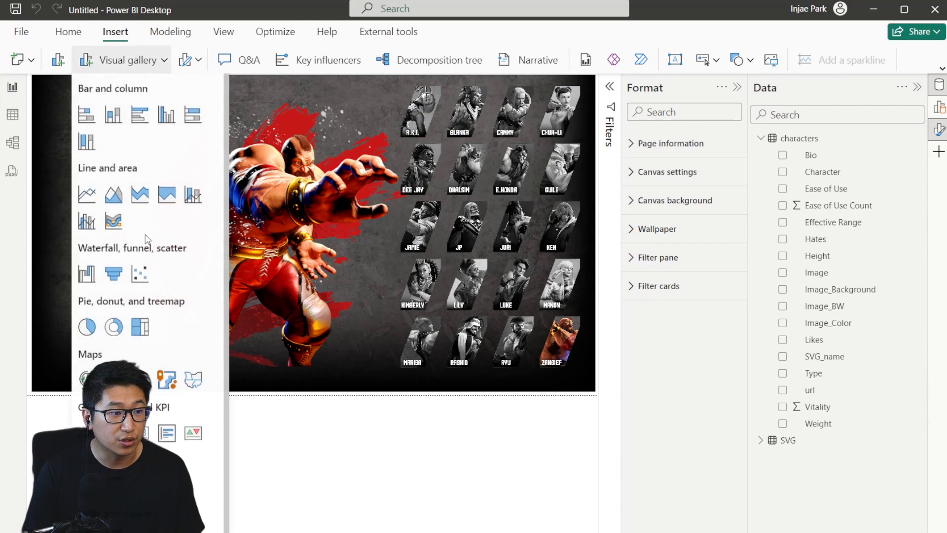
{"action": "scroll", "coordinate": [148, 271], "scroll_direction": "down", "scroll_amount": 4}
{"action": "left_click", "coordinate": [165, 288]}
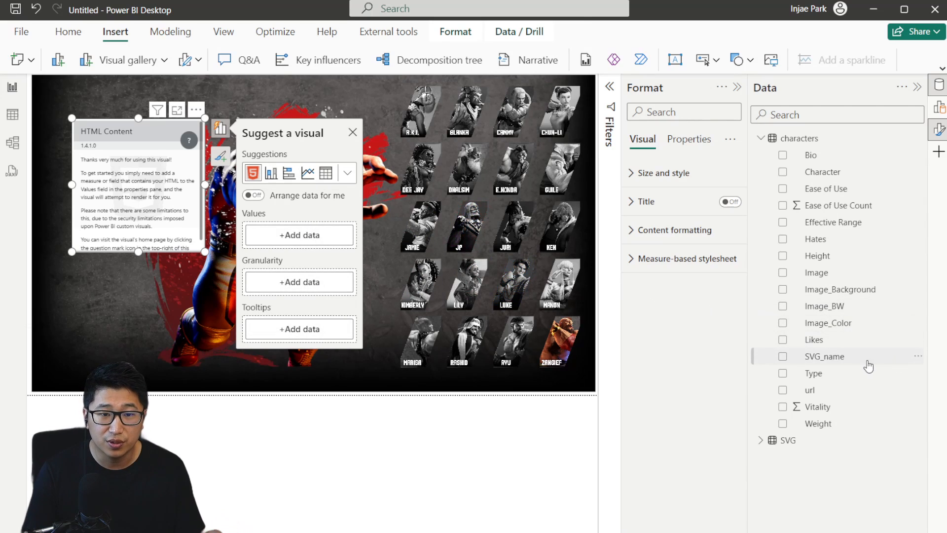
{"action": "left_click_drag", "start_coordinate": [864, 363], "coordinate": [301, 239]}
- Reduce the height of the HTML Content visual and adjust its width around the character name
{"action": "left_click_drag", "start_coordinate": [204, 251], "coordinate": [203, 217]}
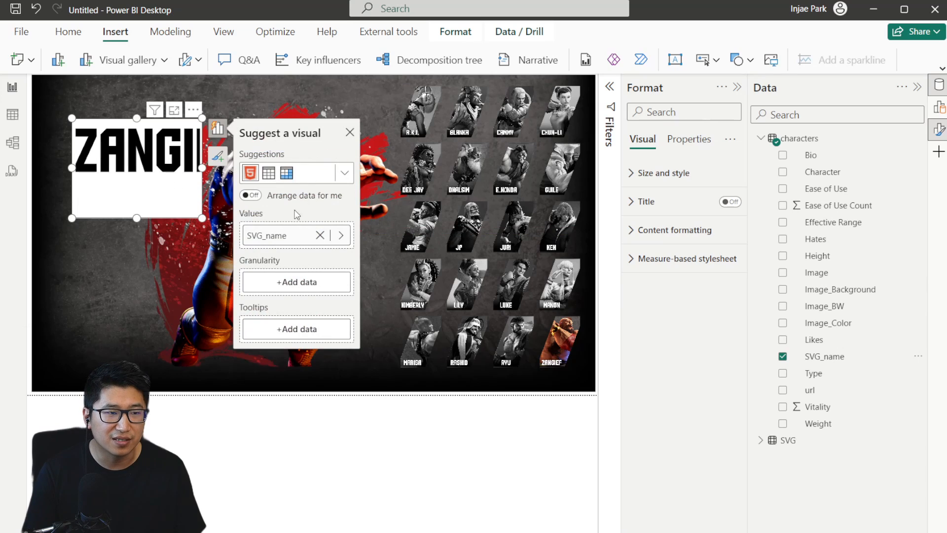
{"action": "left_click", "coordinate": [270, 170]}
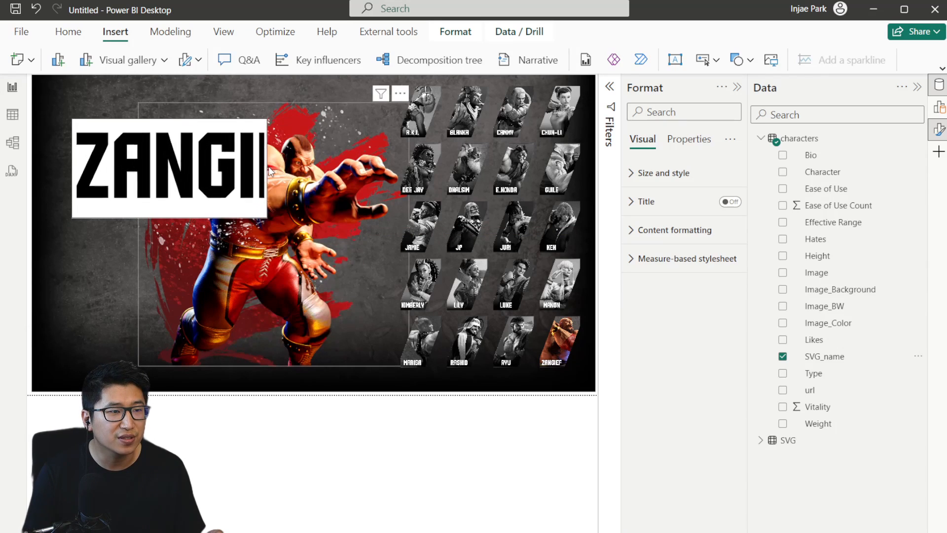
{"action": "left_click_drag", "start_coordinate": [270, 170], "coordinate": [225, 179]}
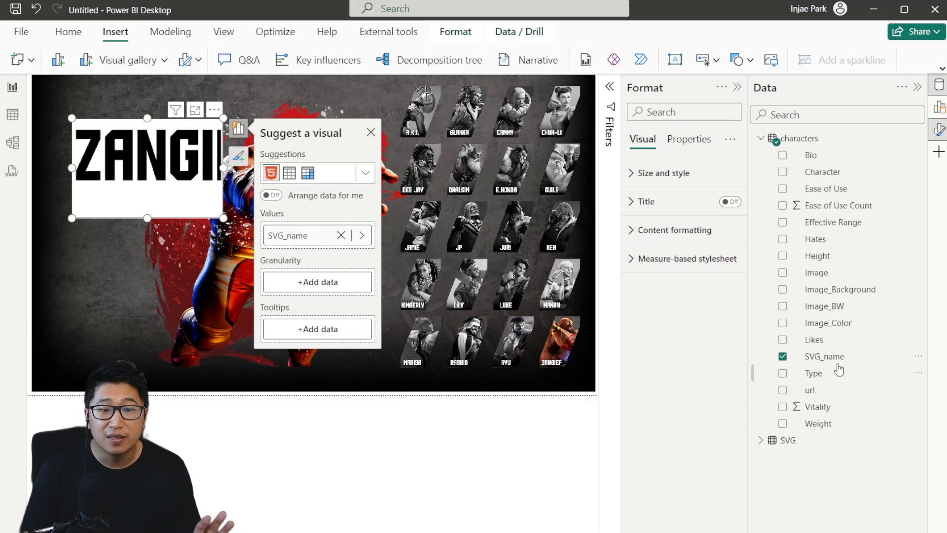
- Switch to Excel and examine the SVG code in the SVG_name column for its height and viewBox attributes
{"action": "key", "text": "alt+Tab"}
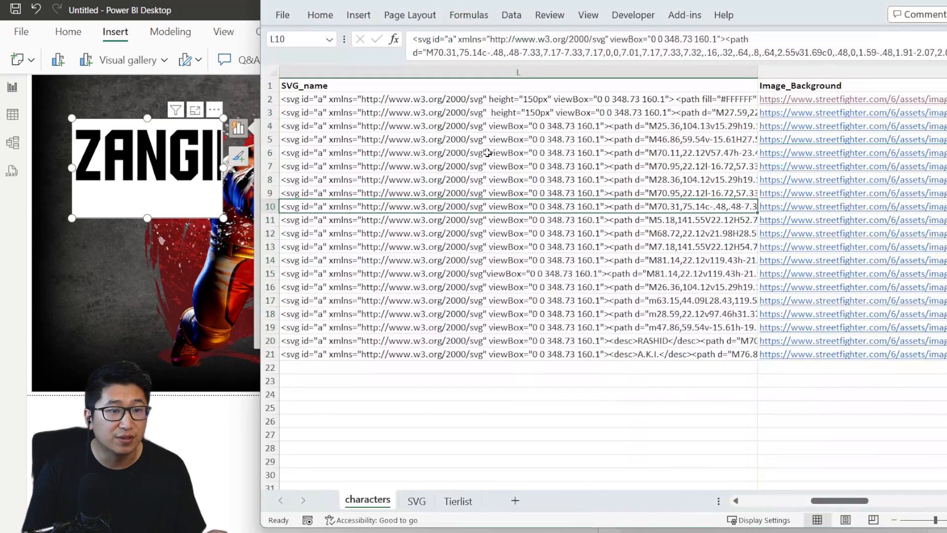
{"action": "left_click_drag", "start_coordinate": [582, 129], "coordinate": [586, 344]}
{"action": "left_click", "coordinate": [587, 380]}
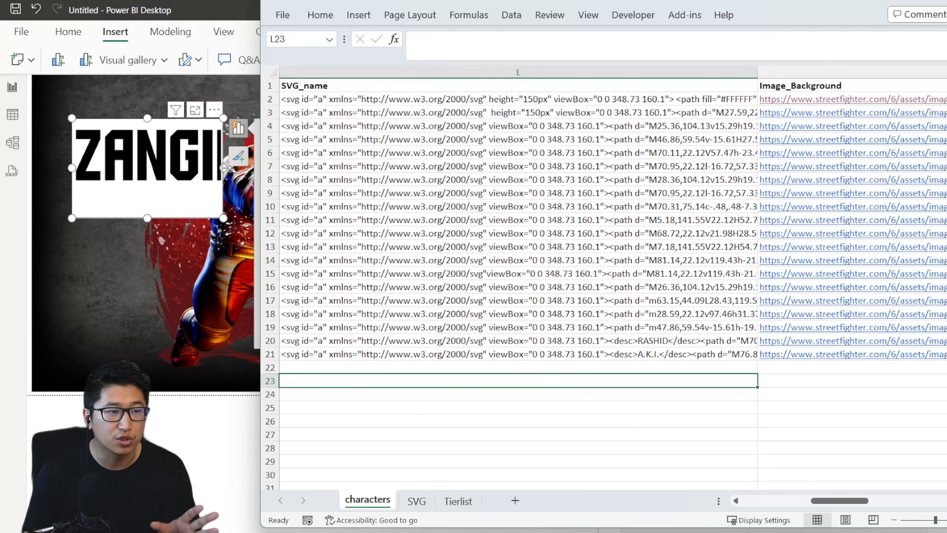
- Return to Power BI and widen the HTML Content visual slightly
{"action": "key", "text": "alt+Tab"}
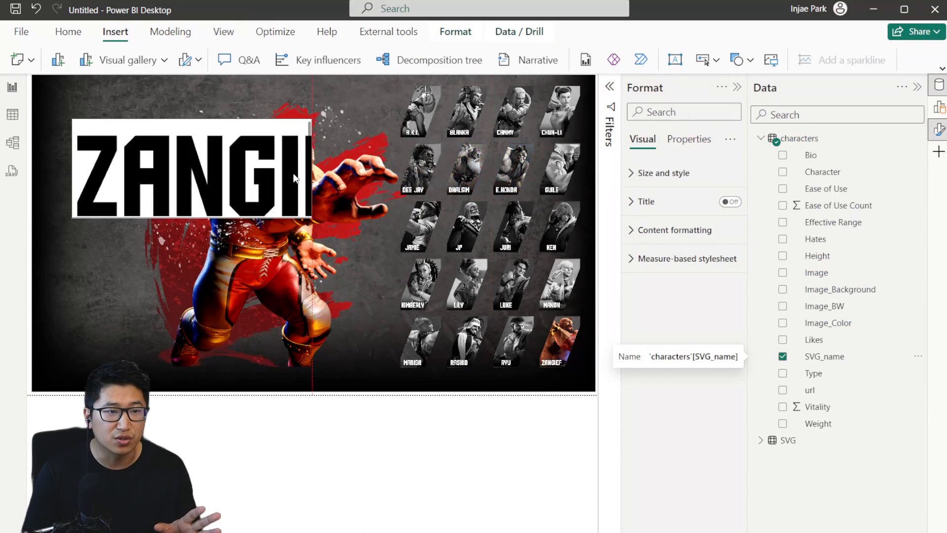
{"action": "left_click", "coordinate": [247, 174]}
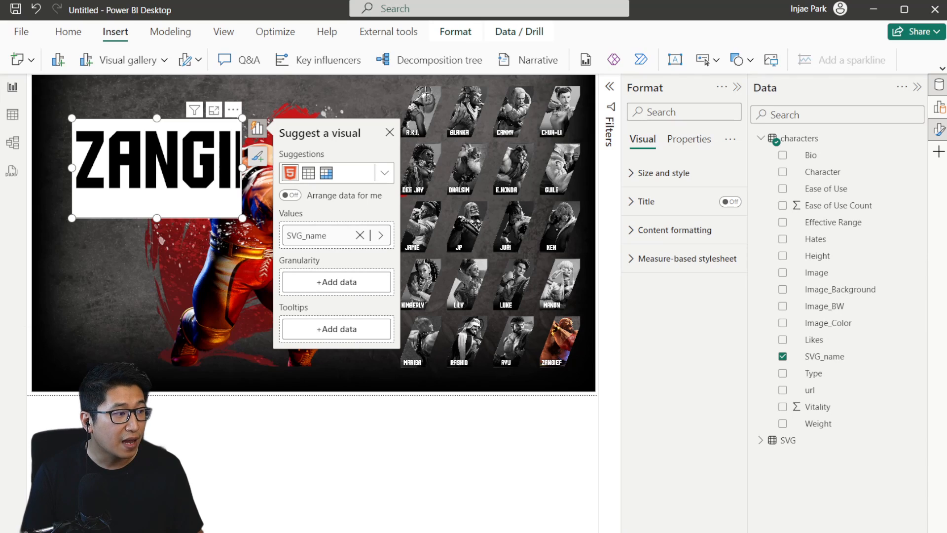
- Create a new measure in the characters table and paste the prepared HTML and SVG code as its definition
{"action": "right_click", "coordinate": [818, 147]}
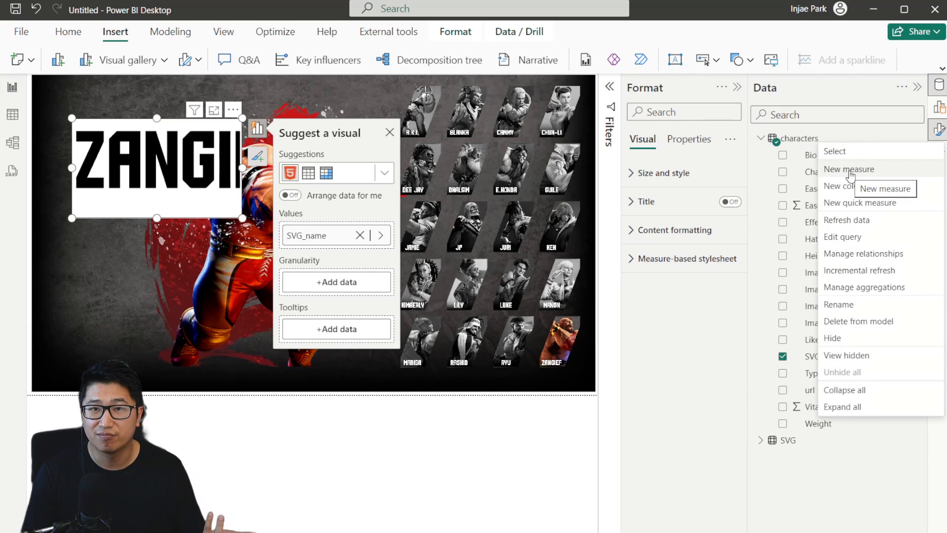
{"action": "left_click", "coordinate": [883, 172]}
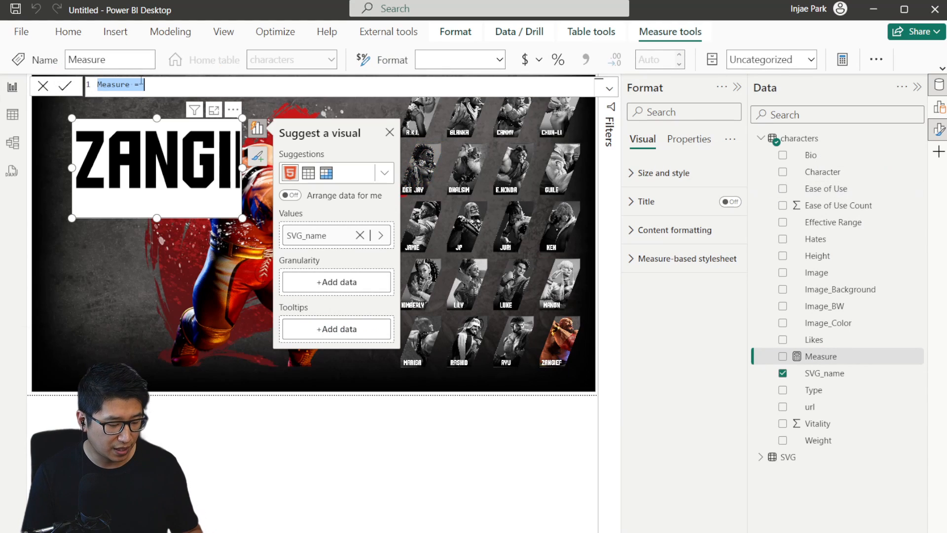
{"action": "key", "text": "ctrl+v"}
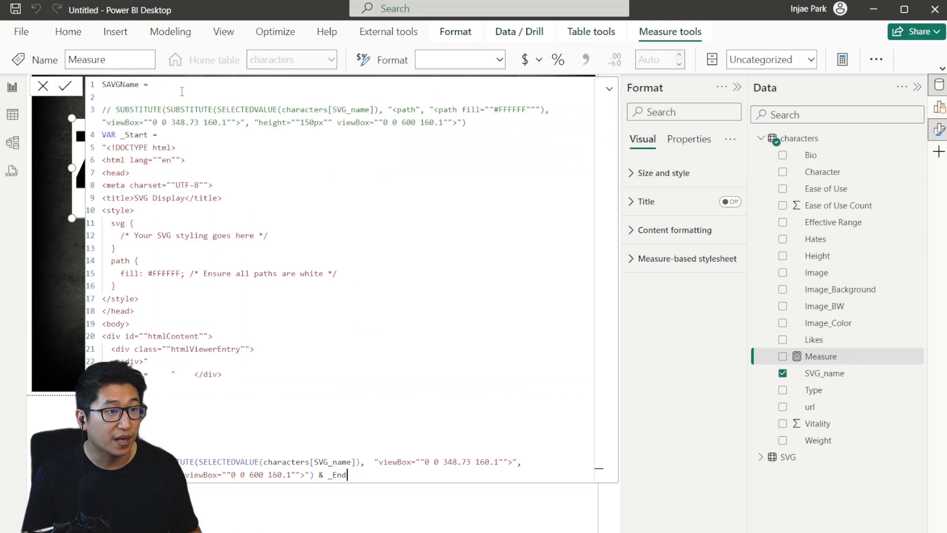
- Remove the commented-out SUBSTITUTE lines from the measure code and rename the measure SVGName
{"action": "left_click", "coordinate": [529, 123]}
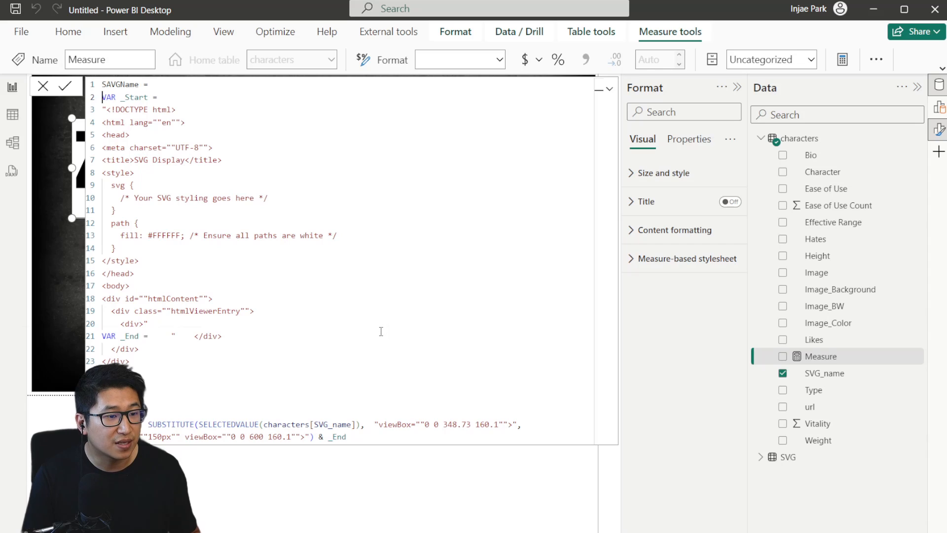
{"action": "scroll", "coordinate": [389, 321], "scroll_direction": "up", "scroll_amount": 6}
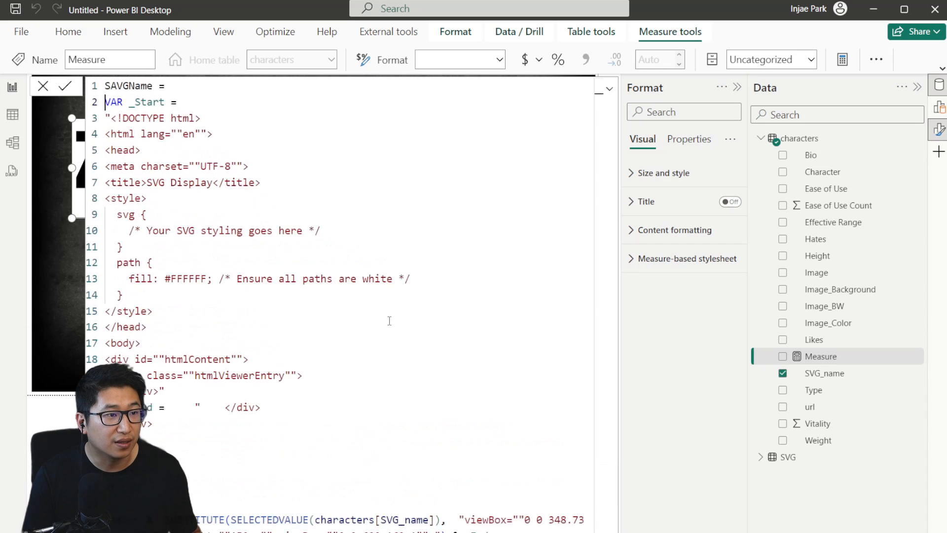
{"action": "double_click", "coordinate": [120, 89]}
{"action": "type", "text": "SVGName"}
{"action": "left_click", "coordinate": [298, 118]}
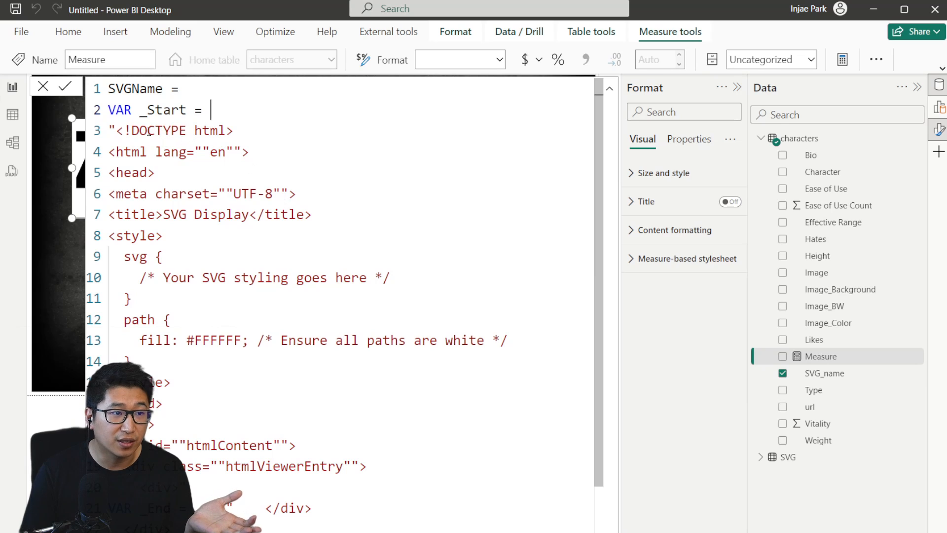
- Examine the measure's HTML start block, the path fill setting and the SUBSTITUTE expression in the RETURN part
{"action": "left_click", "coordinate": [116, 130]}
{"action": "left_click_drag", "start_coordinate": [116, 130], "coordinate": [403, 467]}
{"action": "left_click", "coordinate": [403, 467]}
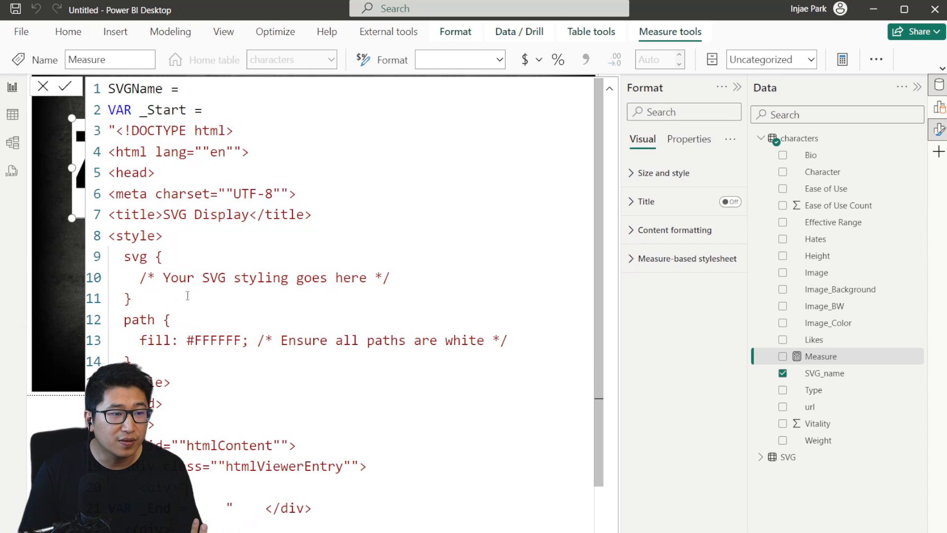
{"action": "left_click_drag", "start_coordinate": [140, 341], "coordinate": [254, 341]}
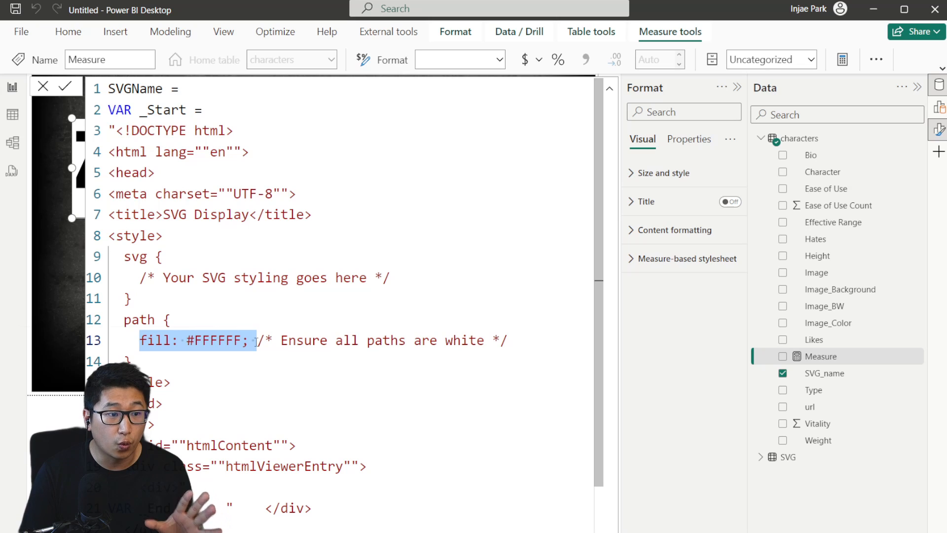
{"action": "scroll", "coordinate": [264, 337], "scroll_direction": "down", "scroll_amount": 2}
{"action": "left_click_drag", "start_coordinate": [124, 407], "coordinate": [567, 530]}
{"action": "left_click", "coordinate": [268, 528]}
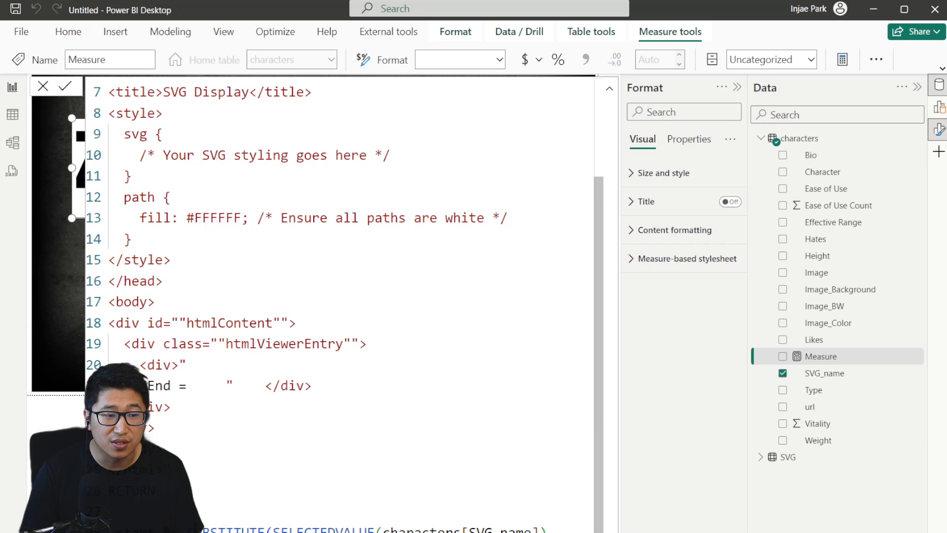
{"action": "double_click", "coordinate": [199, 528]}
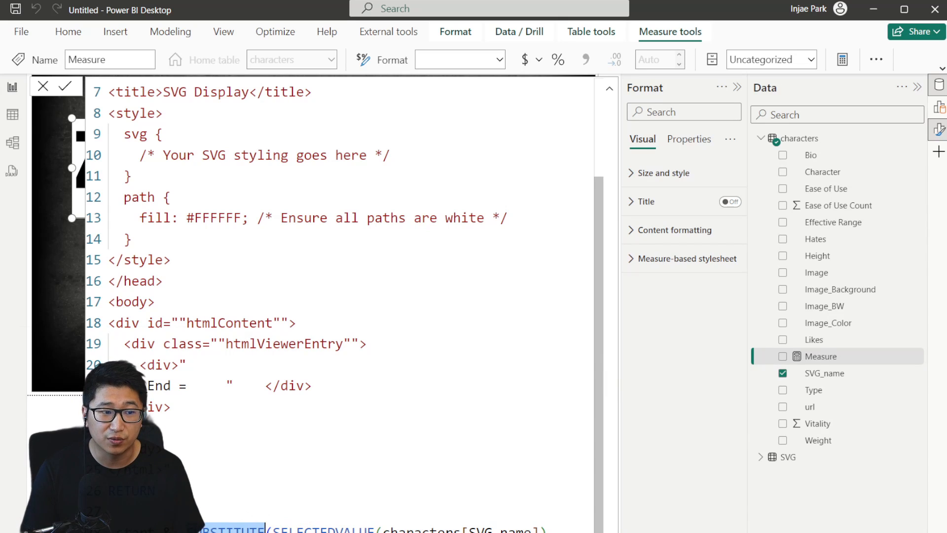
{"action": "scroll", "coordinate": [350, 428], "scroll_direction": "up", "scroll_amount": 2}
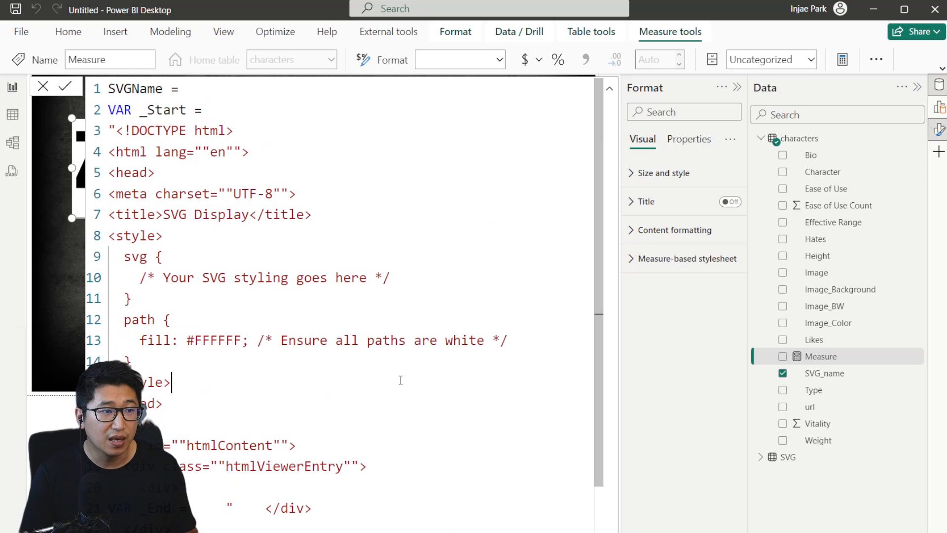
- Commit the SVGName measure and use it in place of SVG_name in the Values of the HTML Content visual
{"action": "left_click", "coordinate": [64, 86]}
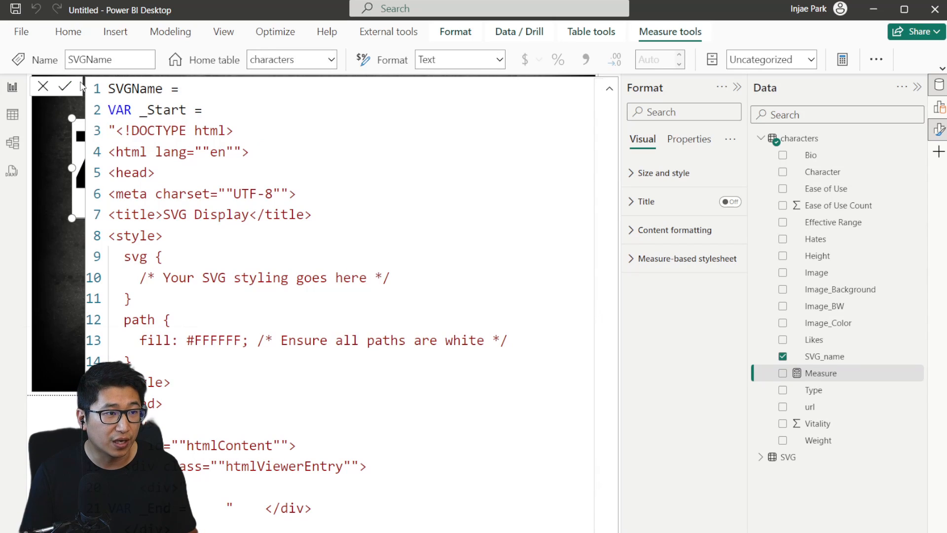
{"action": "left_click", "coordinate": [242, 532]}
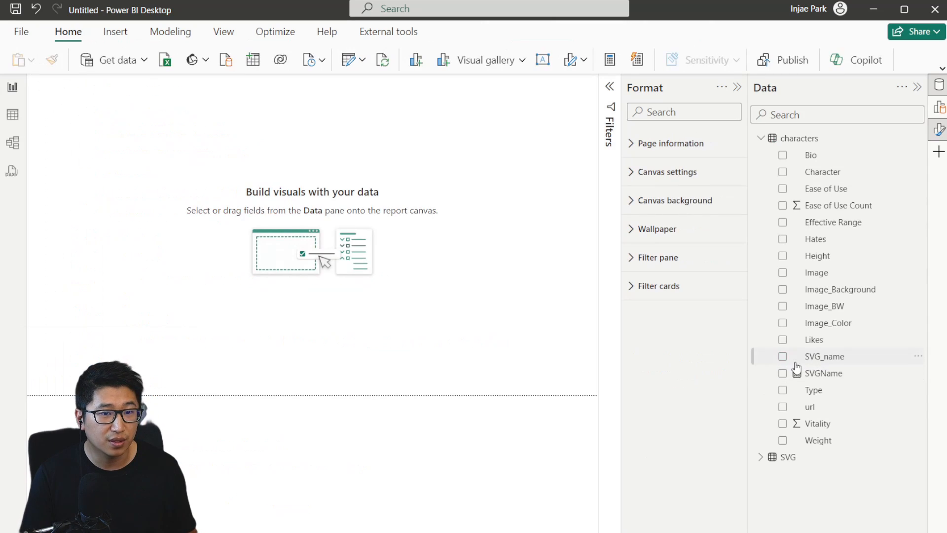
{"action": "left_click_drag", "start_coordinate": [840, 379], "coordinate": [457, 217]}
{"action": "left_click_drag", "start_coordinate": [400, 278], "coordinate": [211, 324]}
{"action": "left_click", "coordinate": [91, 201]}
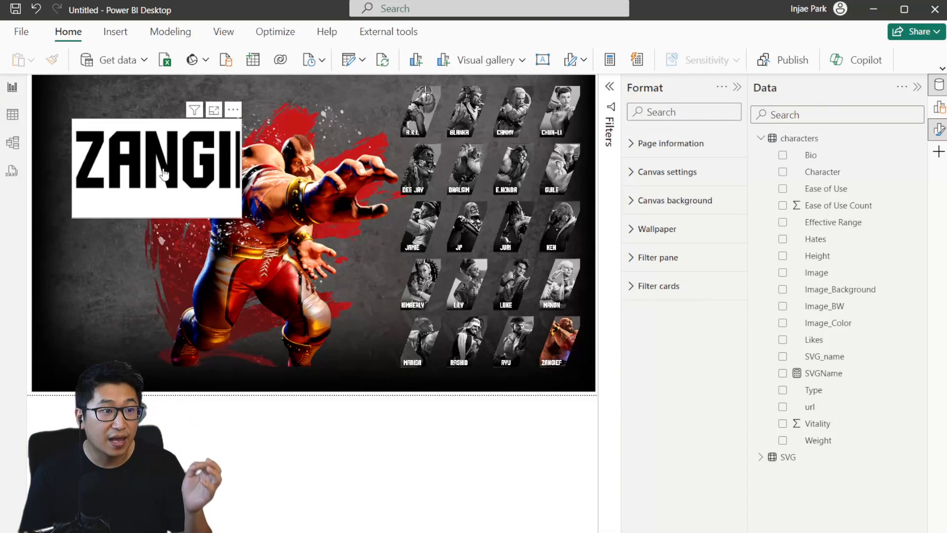
{"action": "left_click", "coordinate": [838, 356]}
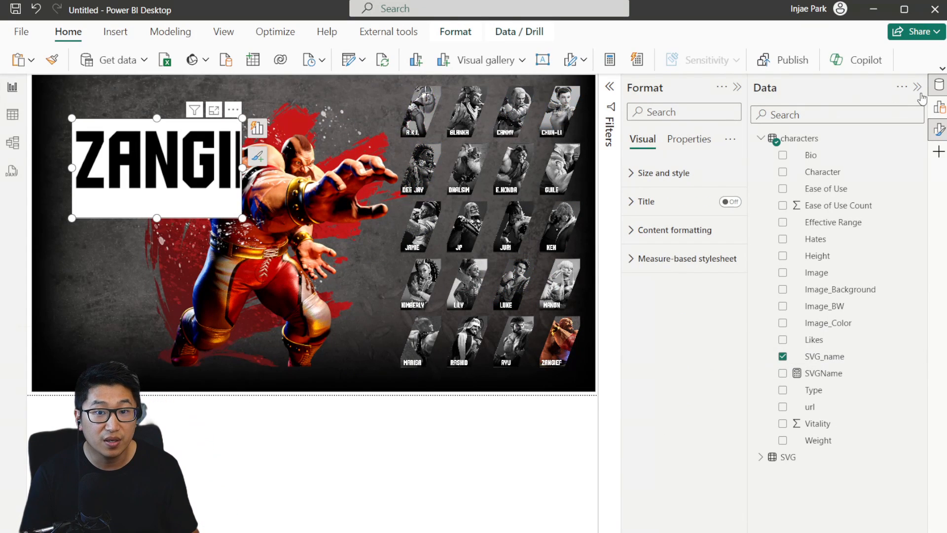
{"action": "left_click", "coordinate": [940, 109]}
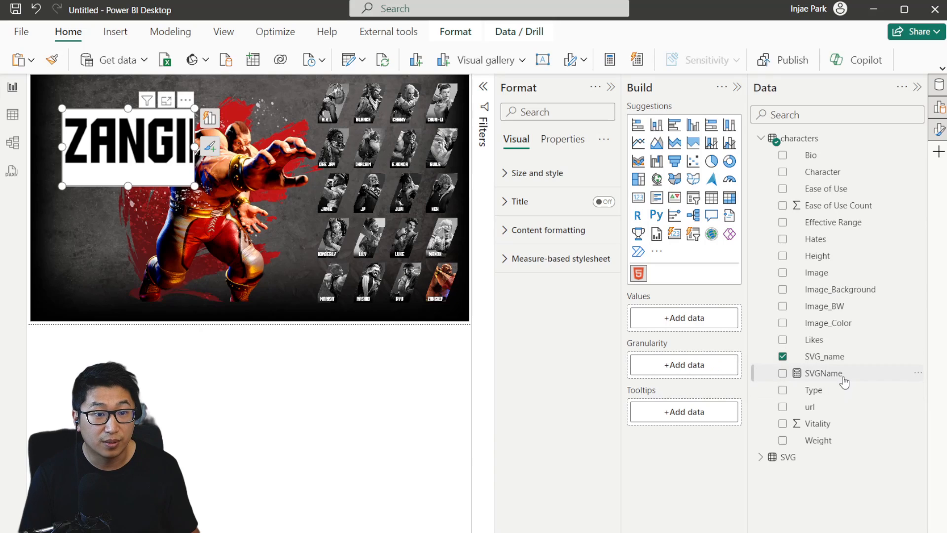
{"action": "mouse_move", "coordinate": [841, 374]}
{"action": "left_mouse_down"}
{"action": "mouse_move", "coordinate": [702, 329]}
{"action": "mouse_move", "coordinate": [831, 373]}
{"action": "left_mouse_up"}
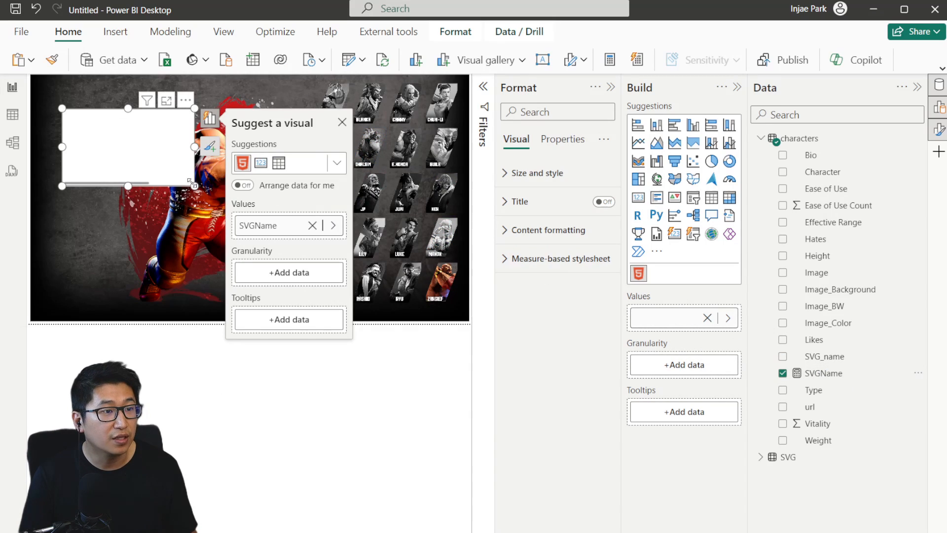
- Enlarge the HTML Content visual to about 833 wide by 356 high and turn off its background
{"action": "left_click_drag", "start_coordinate": [195, 186], "coordinate": [352, 232]}
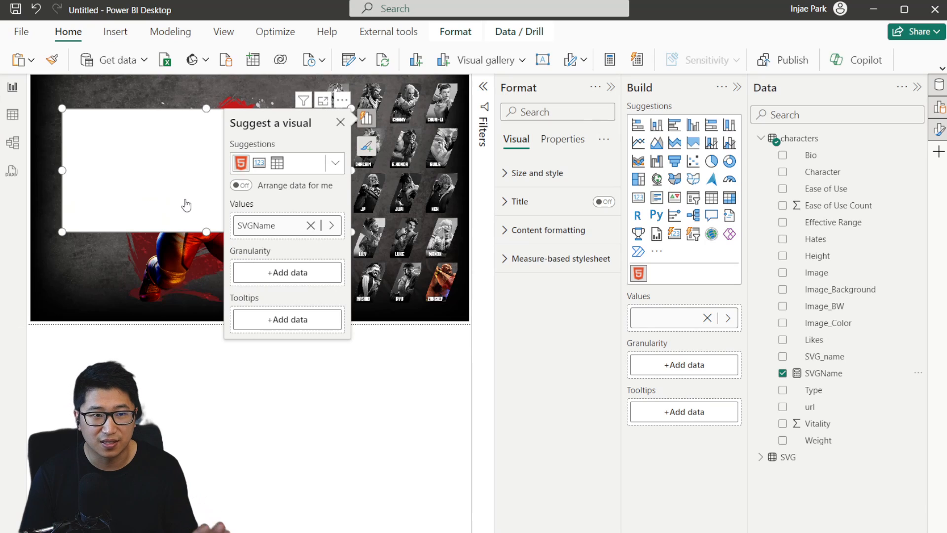
{"action": "left_click", "coordinate": [581, 174]}
{"action": "left_click", "coordinate": [600, 440]}
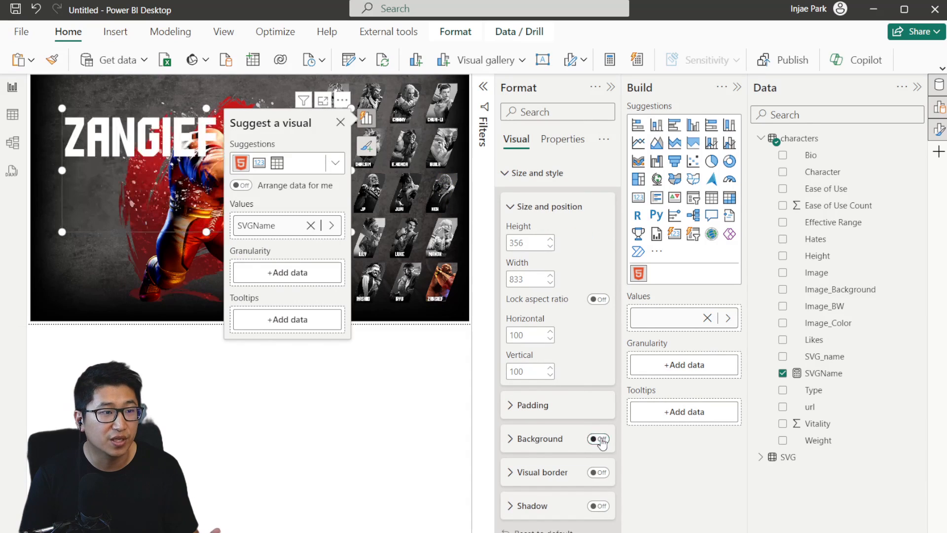
- Reduce the HTML Content visual to about 620 wide by 203 high around the character name
{"action": "left_click", "coordinate": [357, 380]}
{"action": "left_click", "coordinate": [292, 201]}
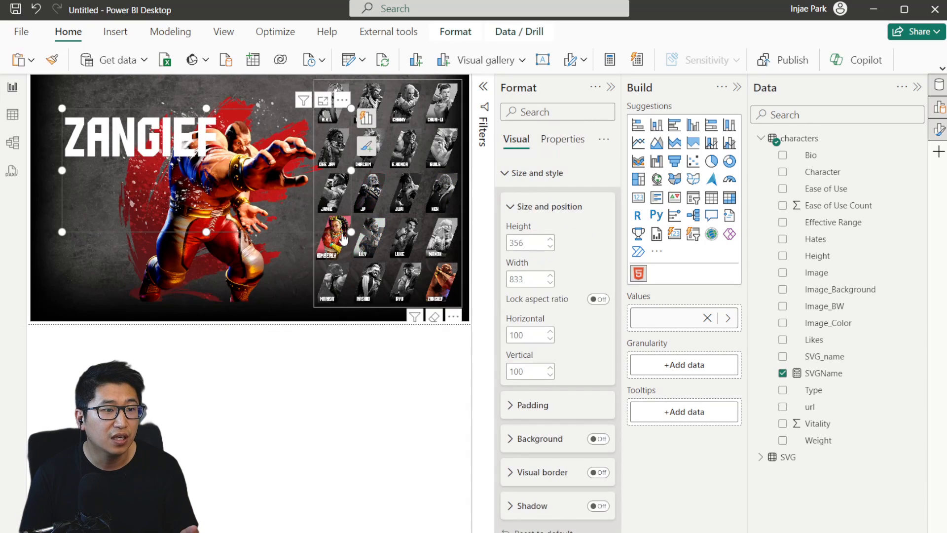
{"action": "left_click", "coordinate": [364, 235]}
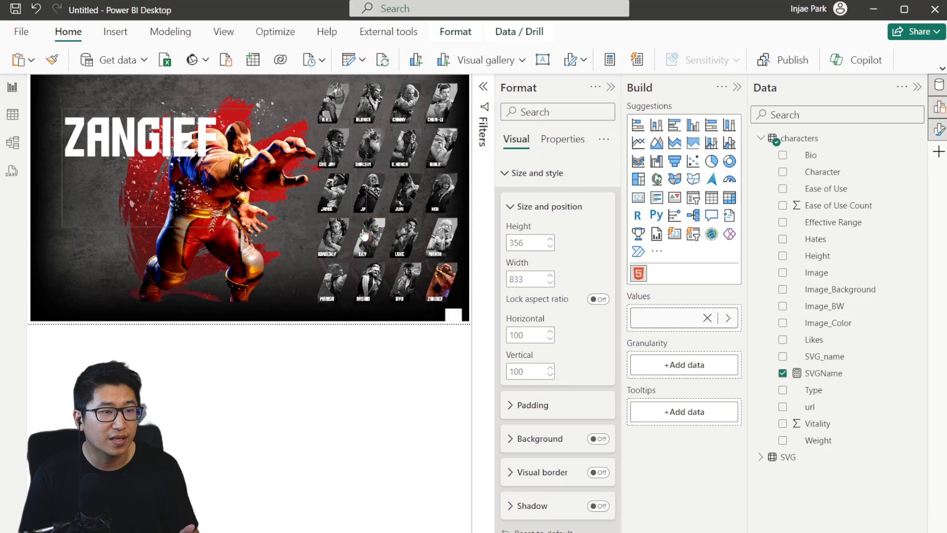
{"action": "left_click", "coordinate": [272, 176]}
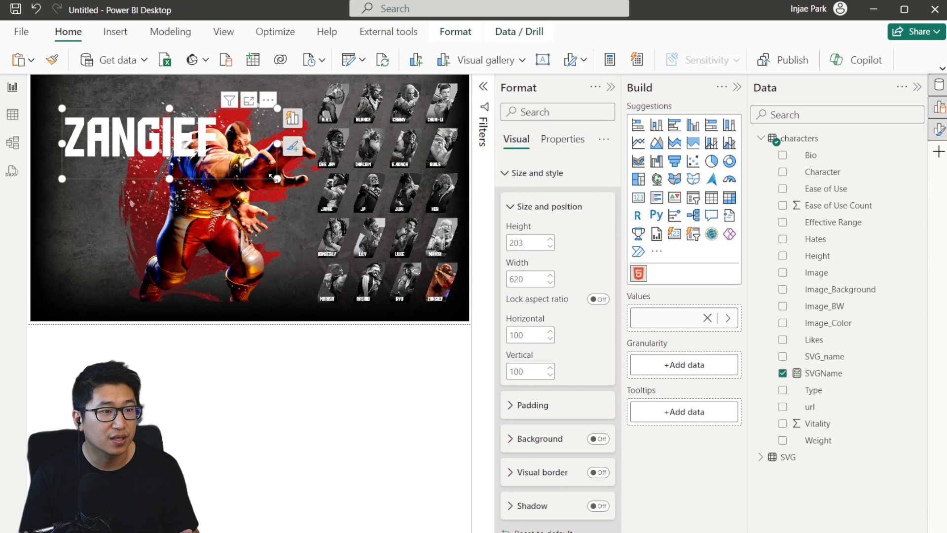
- Test the name visual by selecting E. Honda, JP and Juri in the character slicer
{"action": "left_click", "coordinate": [404, 148]}
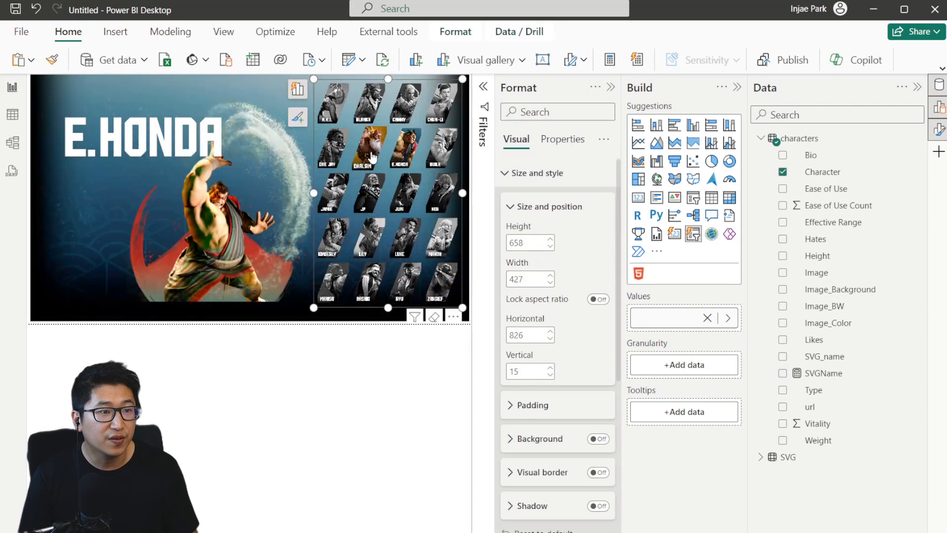
{"action": "left_click", "coordinate": [373, 157]}
{"action": "left_click", "coordinate": [370, 194]}
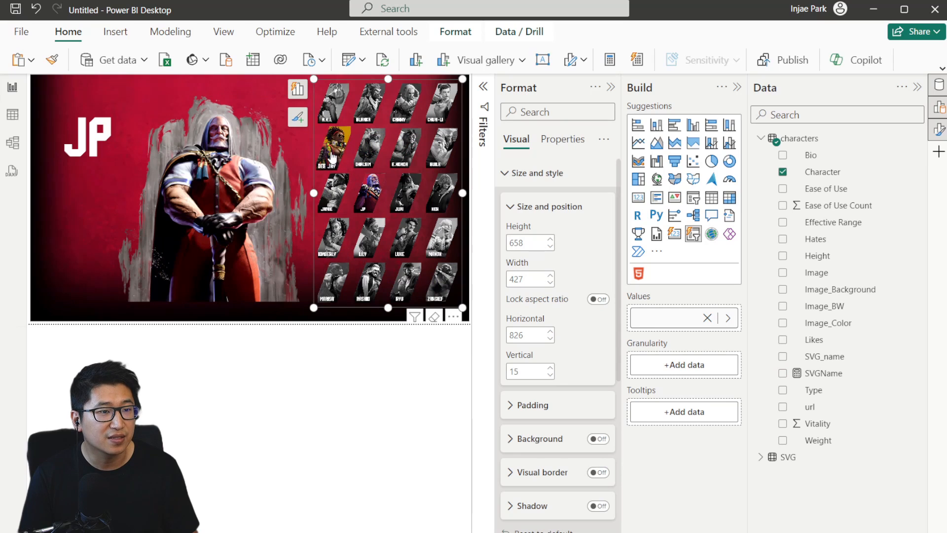
{"action": "left_click", "coordinate": [332, 157]}
{"action": "left_click", "coordinate": [406, 194]}
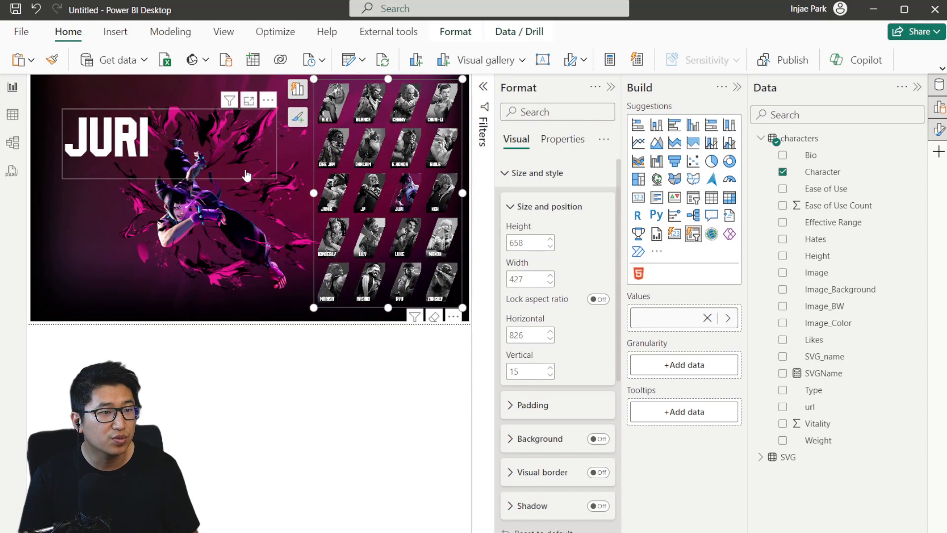
- Enlarge the character image and shift it towards the slicer, checking the placement with JP and Dhalsim
{"action": "left_click", "coordinate": [256, 211]}
{"action": "left_click_drag", "start_coordinate": [248, 212], "coordinate": [290, 199]}
{"action": "left_click_drag", "start_coordinate": [158, 286], "coordinate": [141, 309]}
{"action": "left_click", "coordinate": [257, 341]}
{"action": "left_click", "coordinate": [364, 198]}
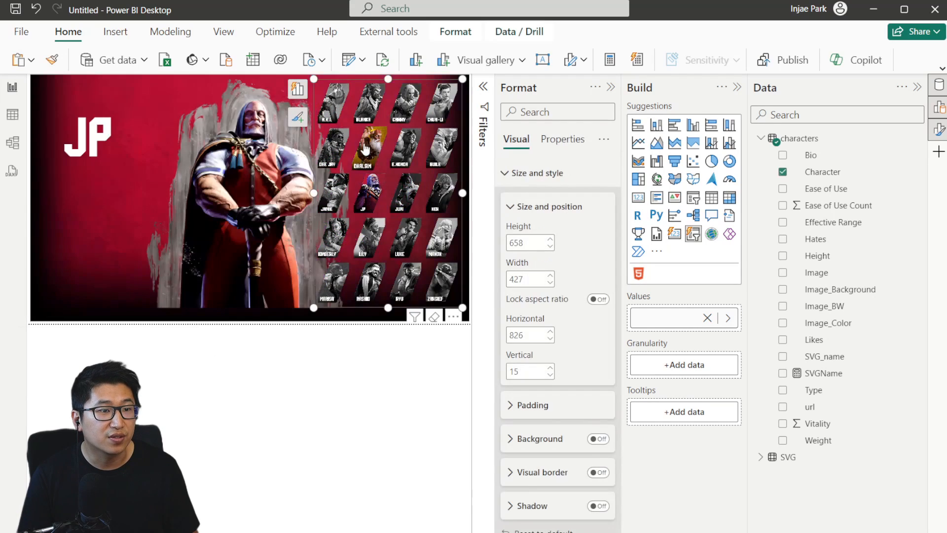
{"action": "left_click", "coordinate": [365, 148]}
- Move the character name visual to about horizontal 66 and vertical 126 on the page
{"action": "left_click", "coordinate": [131, 130]}
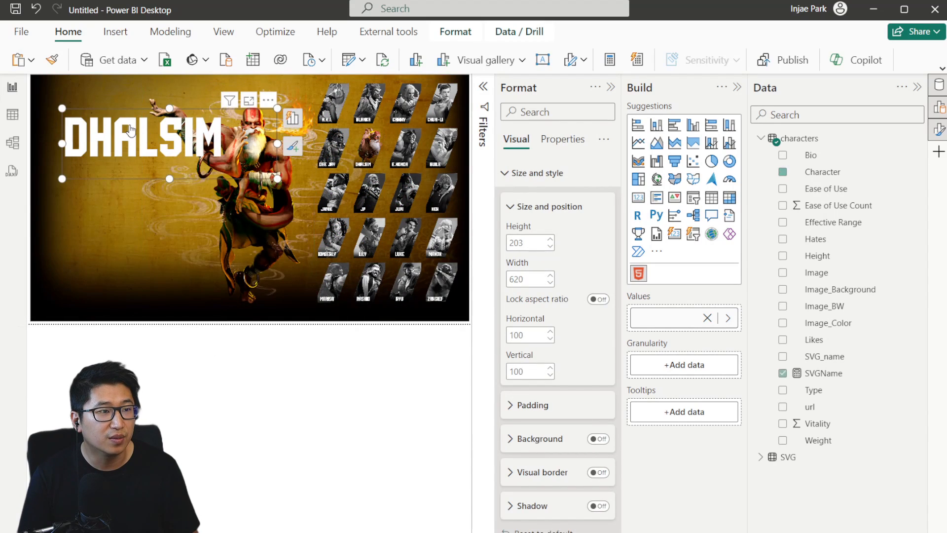
{"action": "left_click_drag", "start_coordinate": [96, 108], "coordinate": [84, 109]}
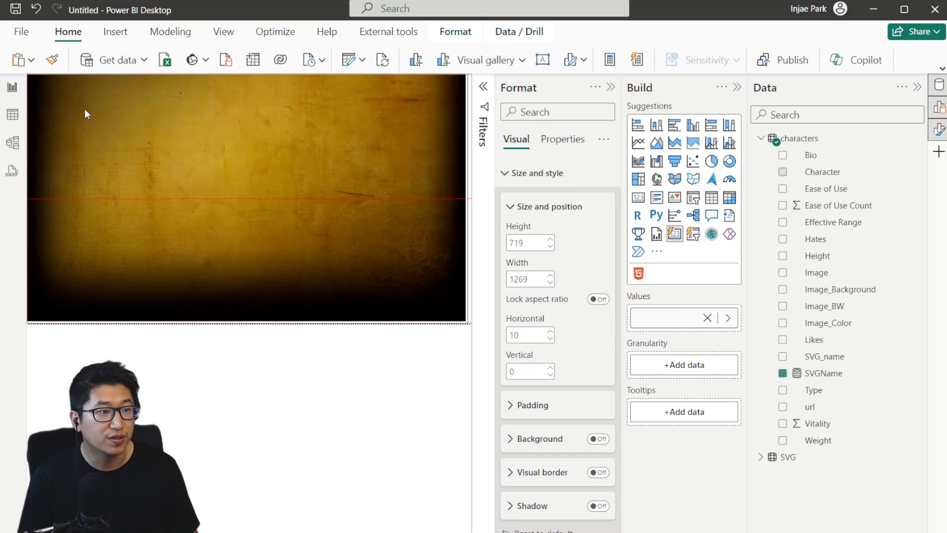
{"action": "left_click", "coordinate": [108, 137]}
{"action": "mouse_move", "coordinate": [120, 178]}
{"action": "left_mouse_down"}
{"action": "mouse_move", "coordinate": [98, 181]}
{"action": "mouse_move", "coordinate": [106, 186]}
{"action": "left_mouse_up"}
- Check the adjusted page layout with Ryu and Luke selected in the character slicer
{"action": "left_click", "coordinate": [441, 282]}
{"action": "left_click", "coordinate": [403, 286]}
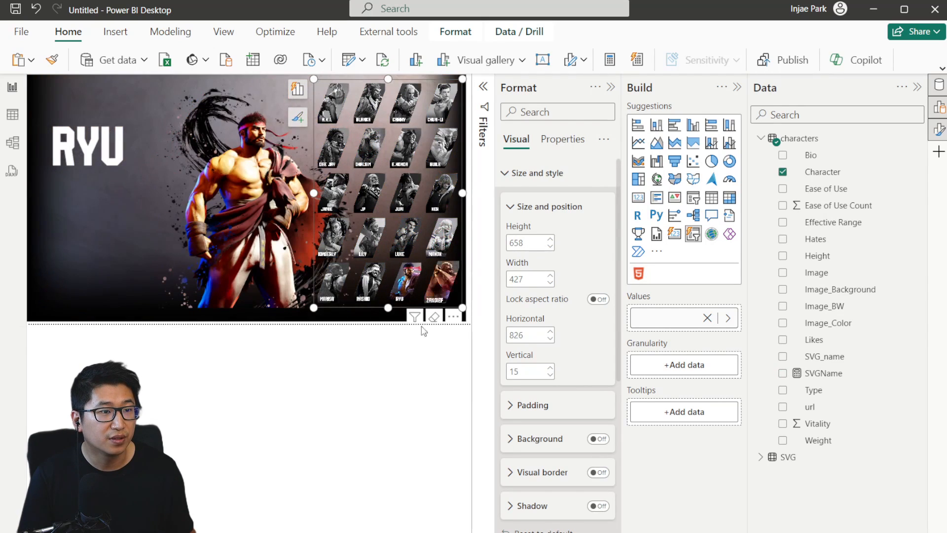
{"action": "left_click", "coordinate": [373, 417]}
{"action": "left_click", "coordinate": [400, 195]}
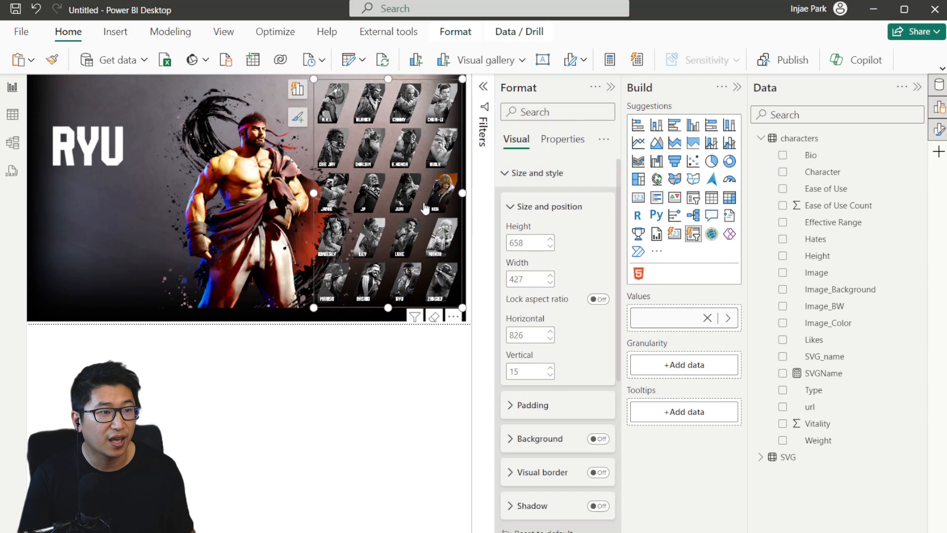
{"action": "left_click", "coordinate": [399, 239]}
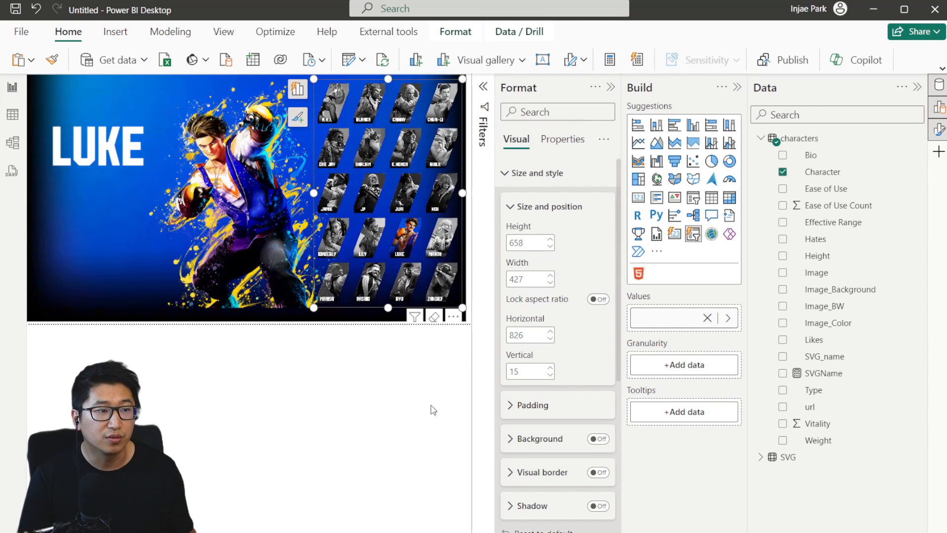
{"action": "left_click", "coordinate": [389, 417]}
{"action": "left_click", "coordinate": [98, 128]}
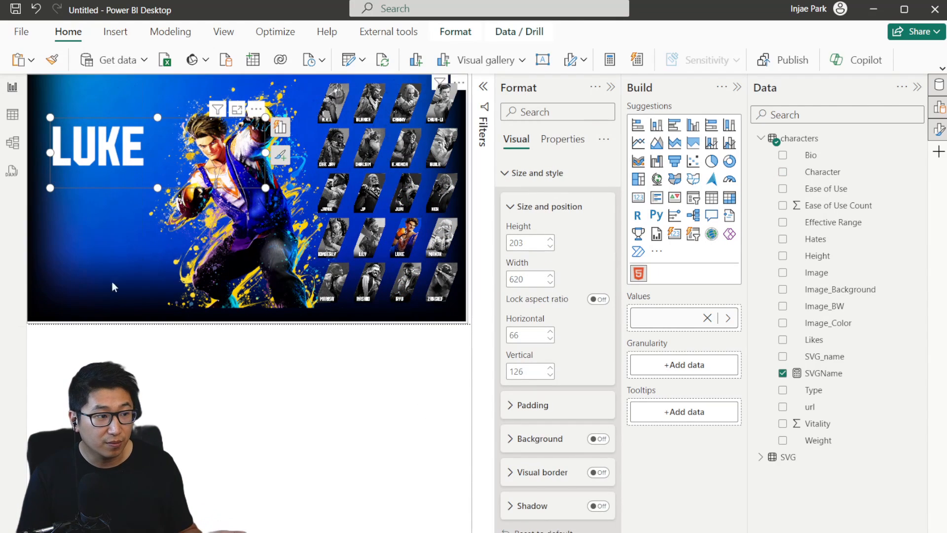
- Switch to the table view and examine the descriptions and SVG code in the SVG table
{"action": "left_click", "coordinate": [760, 459]}
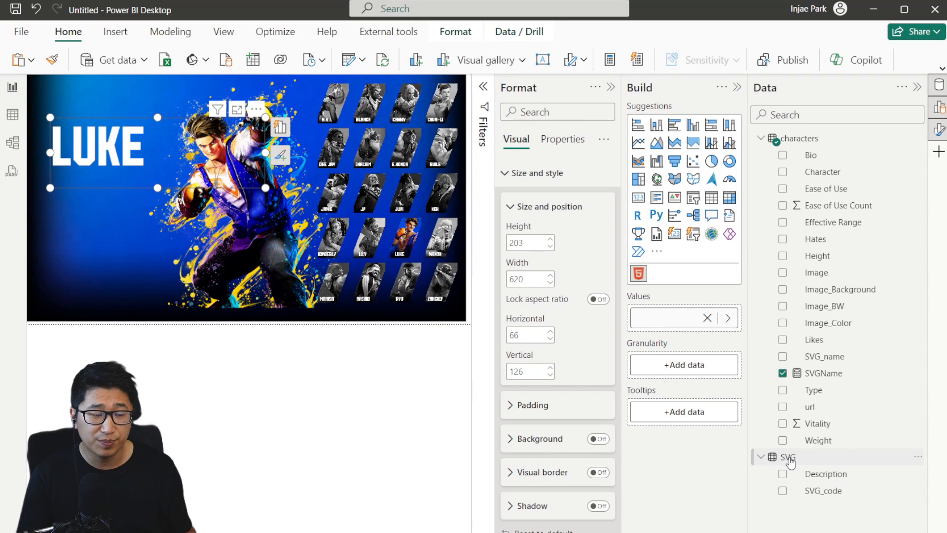
{"action": "left_click", "coordinate": [13, 116]}
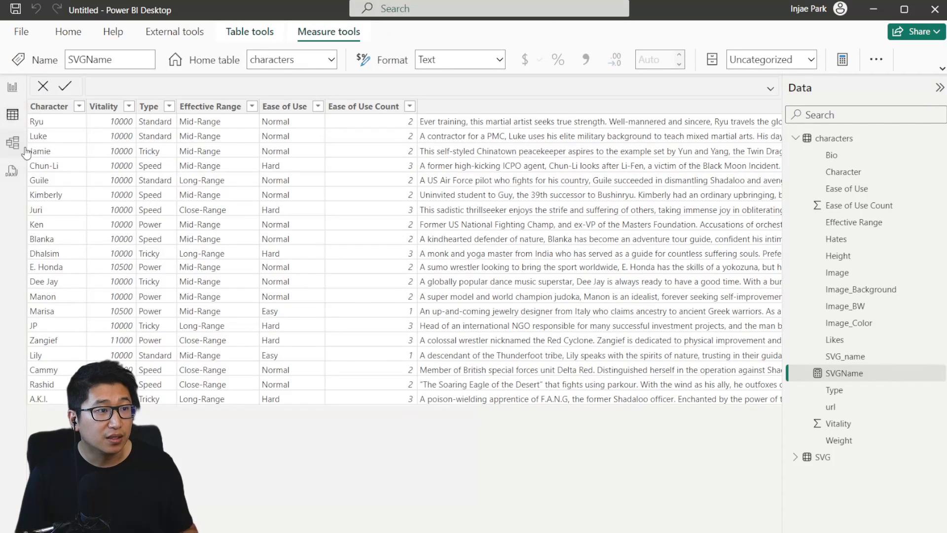
{"action": "left_click", "coordinate": [822, 457]}
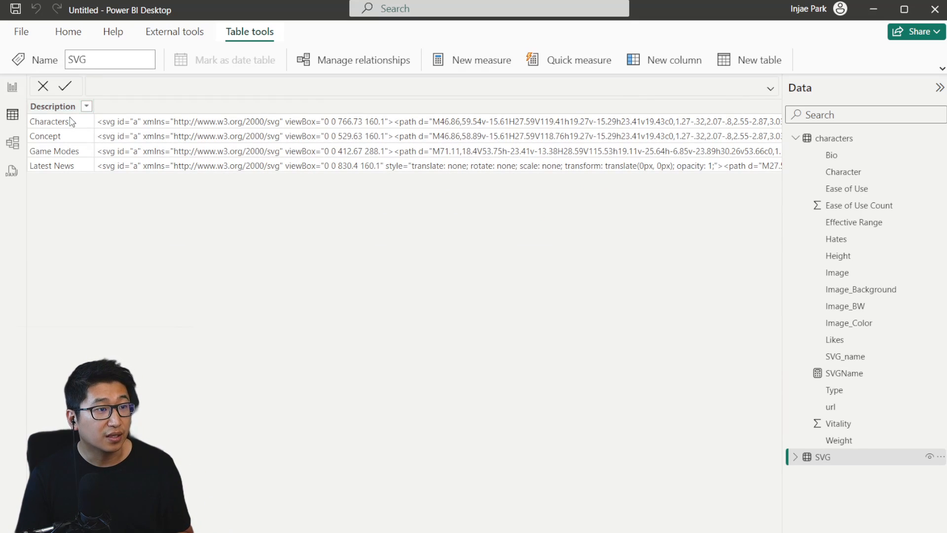
- Create a measure named SVG Character in the characters table, using HTML that whitens paths and wraps SELECTEDVALUE(SVG[SVG_code])
{"action": "left_click", "coordinate": [869, 372]}
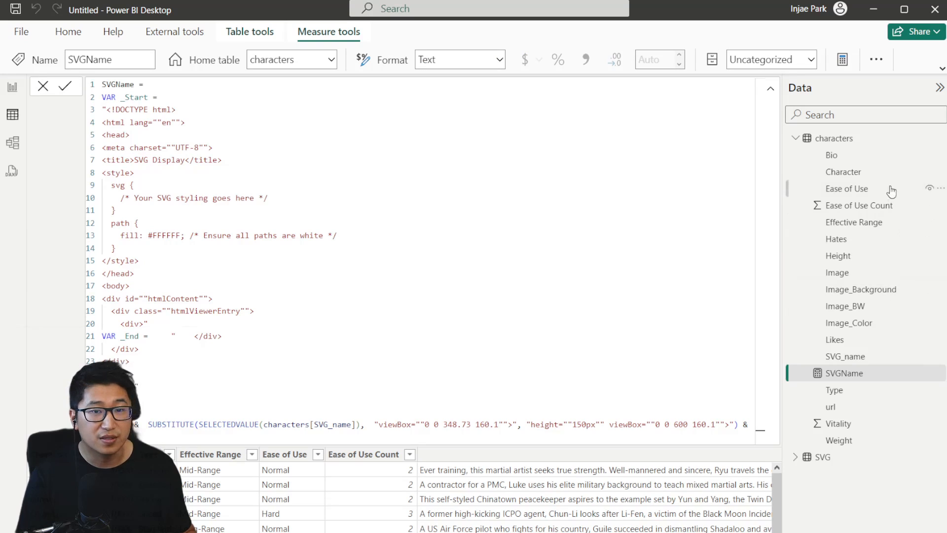
{"action": "right_click", "coordinate": [830, 143]}
{"action": "left_click", "coordinate": [830, 148]}
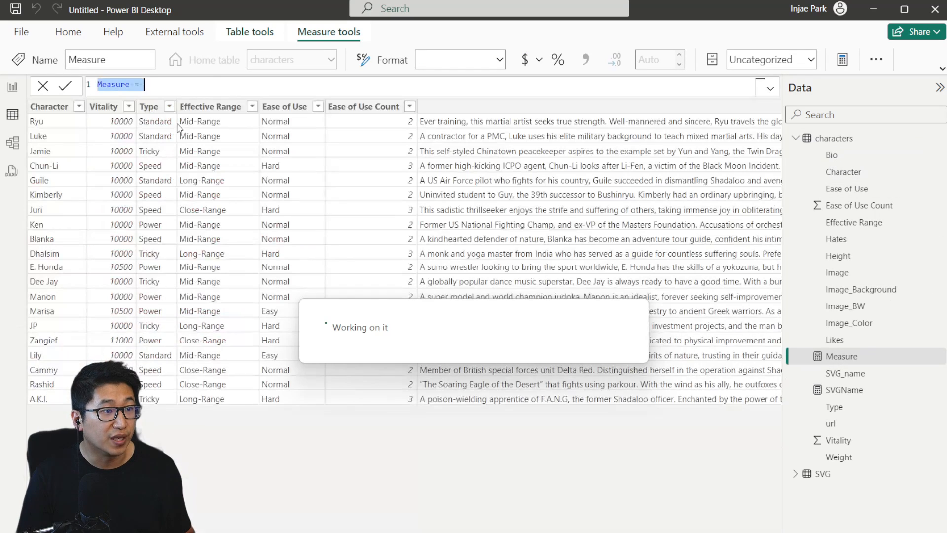
{"action": "key", "text": "ctrl+v"}
{"action": "left_click", "coordinate": [114, 85]}
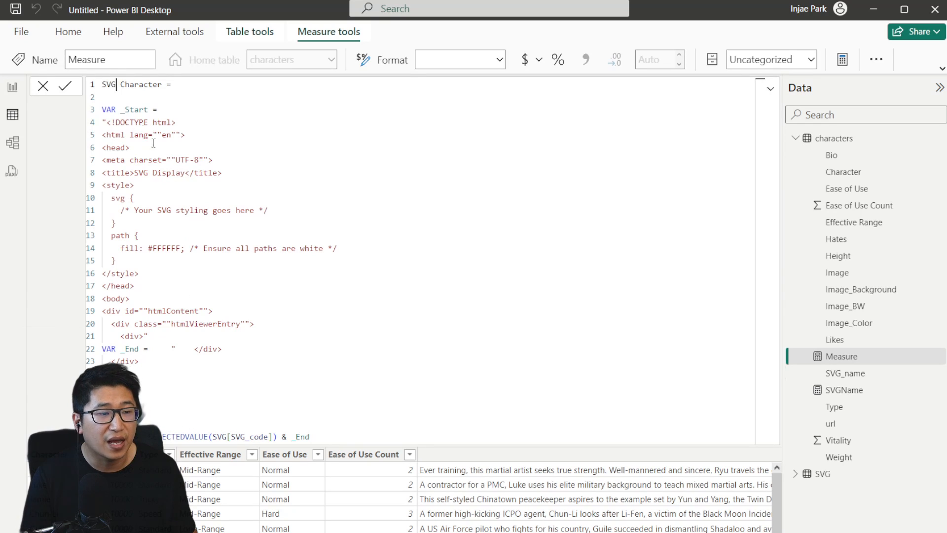
{"action": "left_click", "coordinate": [65, 86]}
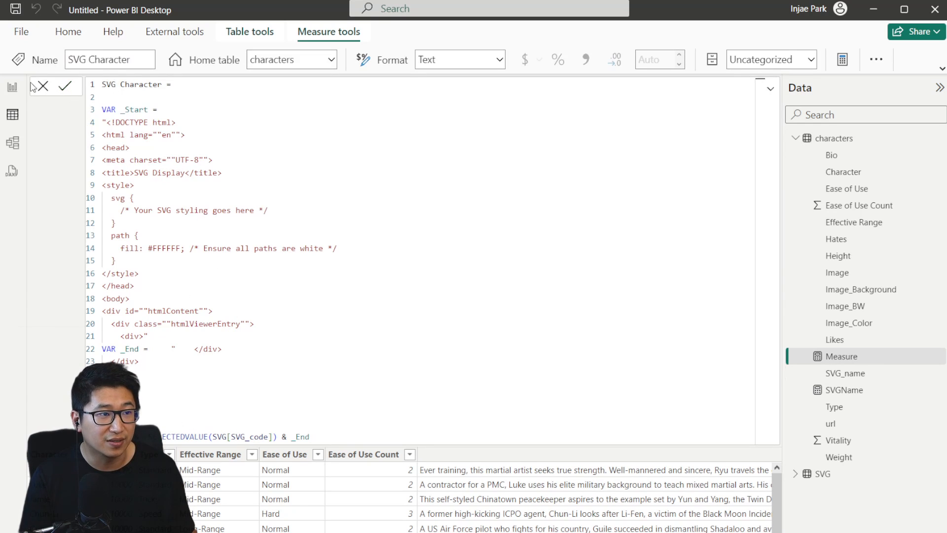
- Return to the report page, duplicate the character name visual above the original, and replace the copy's value with SVG Character
{"action": "left_click", "coordinate": [12, 87]}
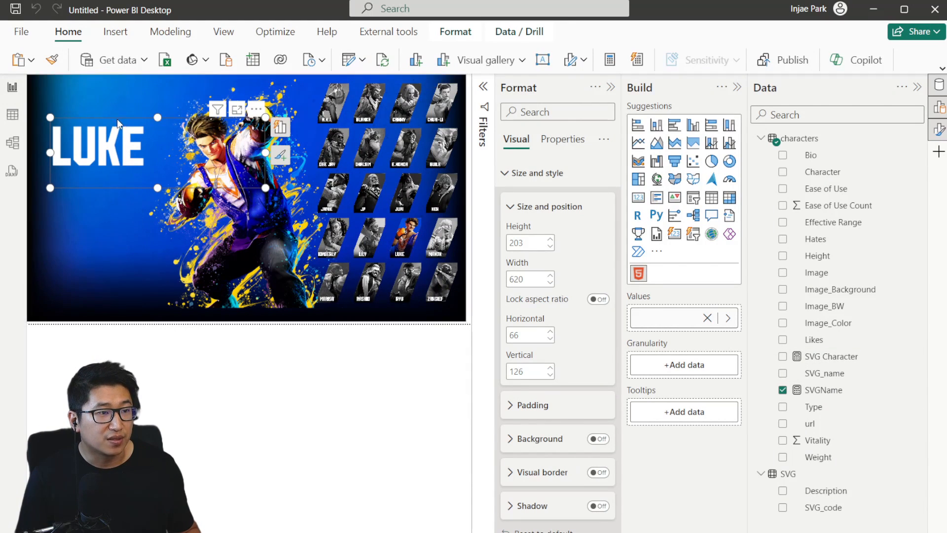
{"action": "left_click_drag", "start_coordinate": [119, 123], "coordinate": [118, 94]}
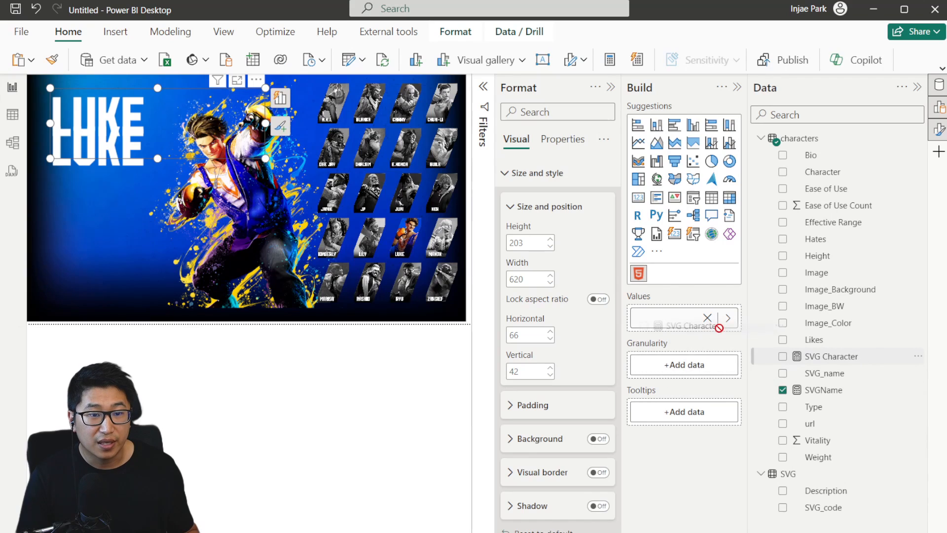
{"action": "left_click_drag", "start_coordinate": [719, 327], "coordinate": [693, 323]}
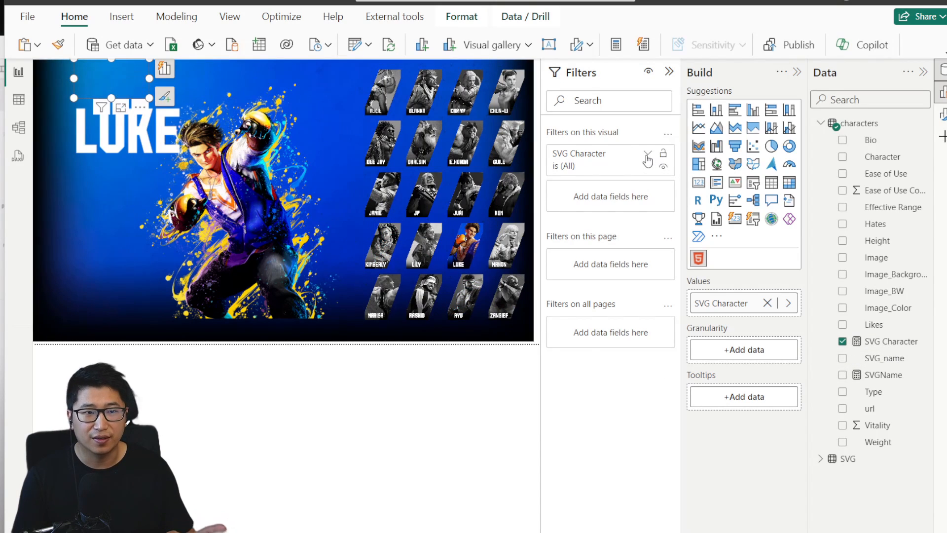
- Filter the copied HTML visual by SVG Description to Characters and place it just above the character name
{"action": "left_click", "coordinate": [647, 157]}
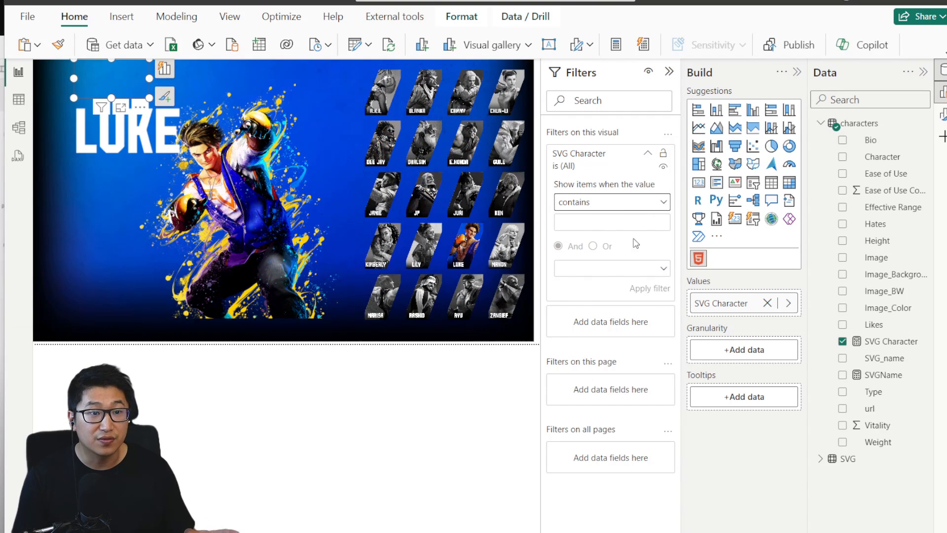
{"action": "left_click", "coordinate": [817, 459]}
{"action": "left_click_drag", "start_coordinate": [892, 481], "coordinate": [627, 375]}
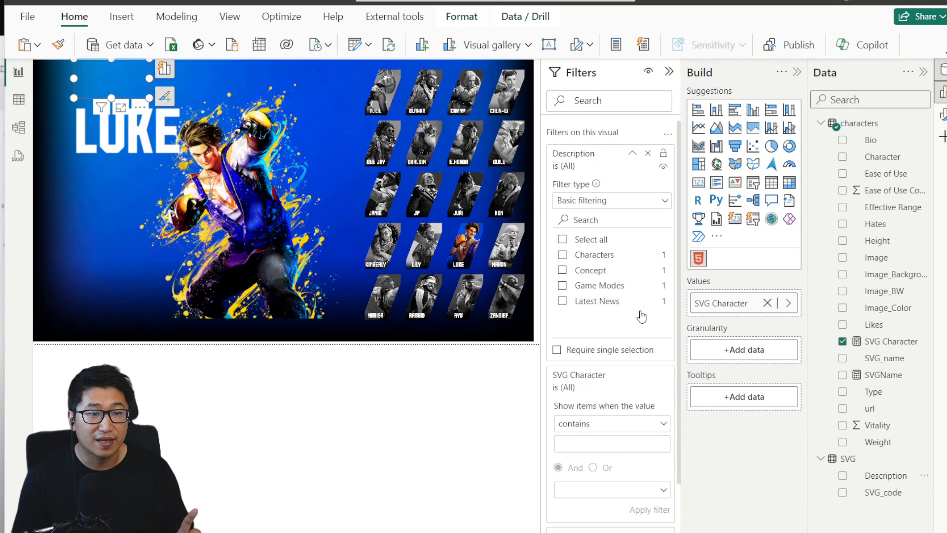
{"action": "left_click", "coordinate": [582, 257]}
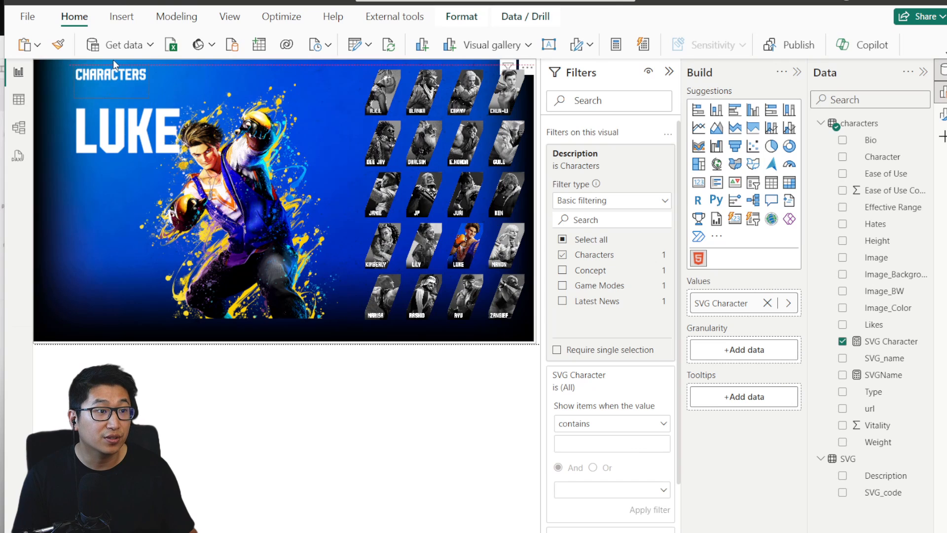
{"action": "left_click_drag", "start_coordinate": [114, 59], "coordinate": [111, 78]}
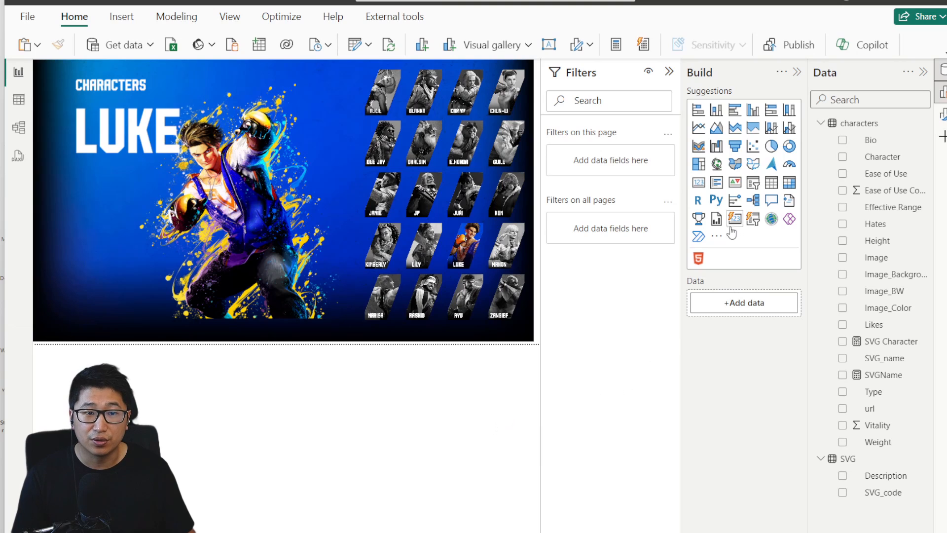
- Add a new card visual beneath the character name and assign the Bio field as its data
{"action": "left_click", "coordinate": [734, 222]}
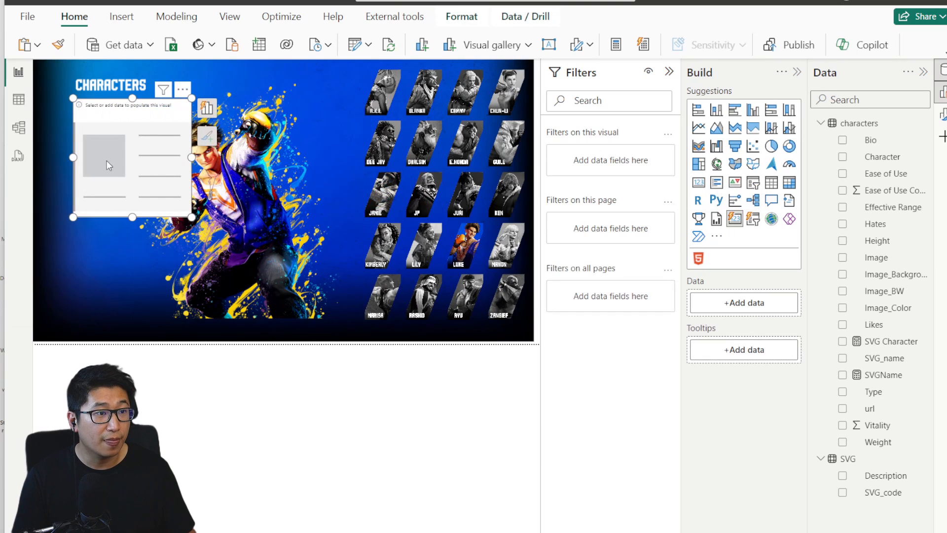
{"action": "left_click_drag", "start_coordinate": [109, 166], "coordinate": [130, 225]}
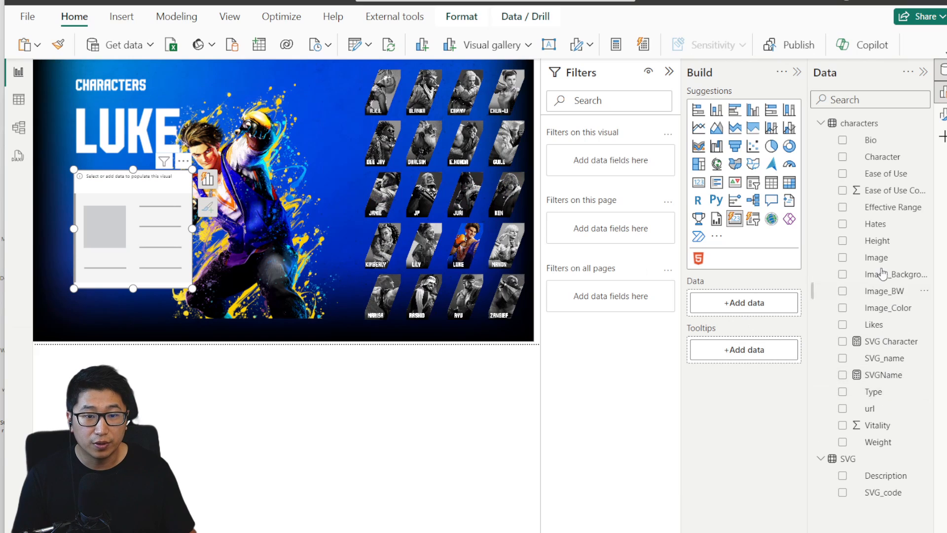
{"action": "left_click_drag", "start_coordinate": [869, 140], "coordinate": [745, 308]}
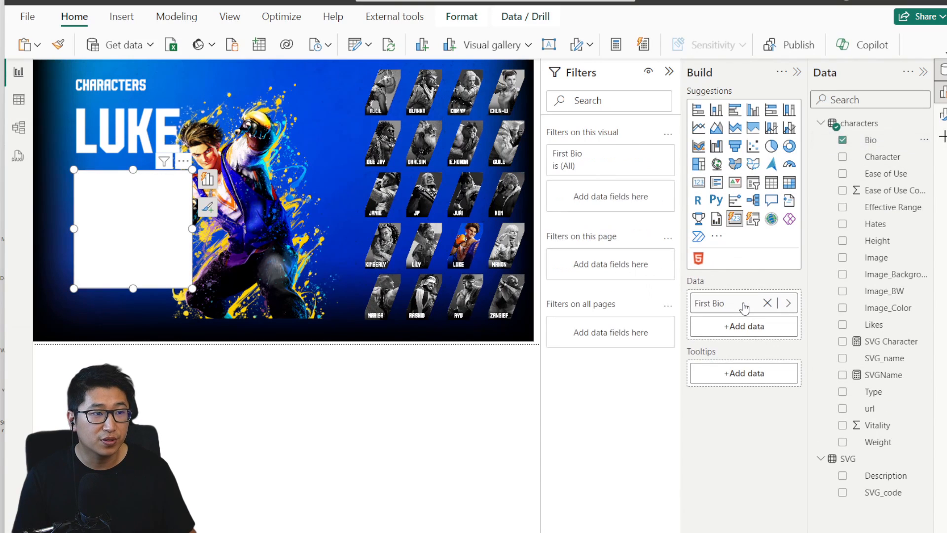
- Turn off the visual background of the bio card in its size and style formatting
{"action": "left_click", "coordinate": [943, 115]}
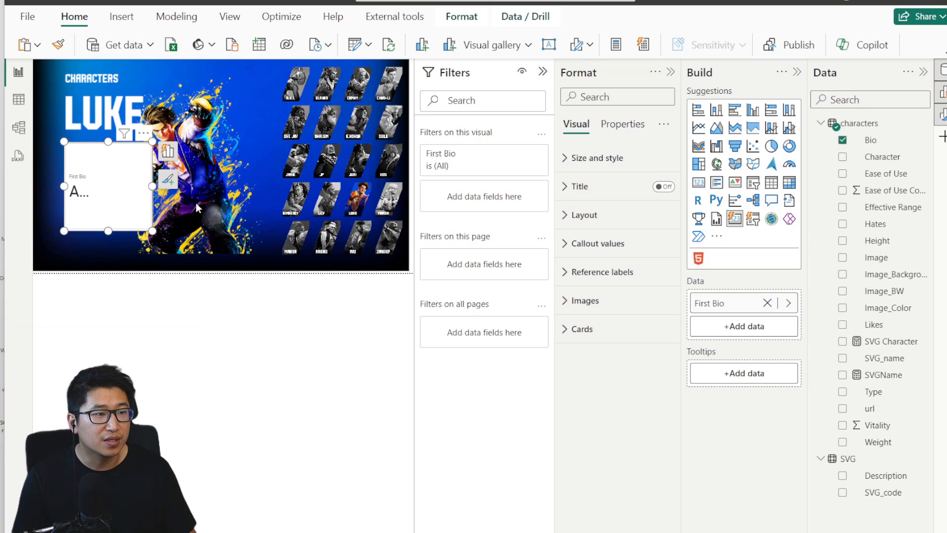
{"action": "left_click", "coordinate": [634, 158]}
{"action": "left_click", "coordinate": [657, 425]}
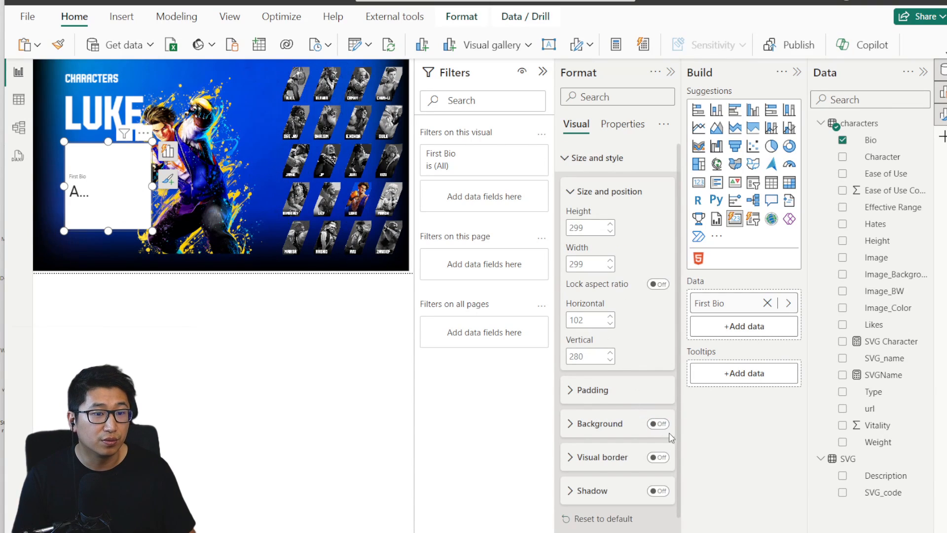
- Look through the bio card's size and style, cards and layout formatting options
{"action": "left_click", "coordinate": [589, 159]}
{"action": "left_click", "coordinate": [589, 334]}
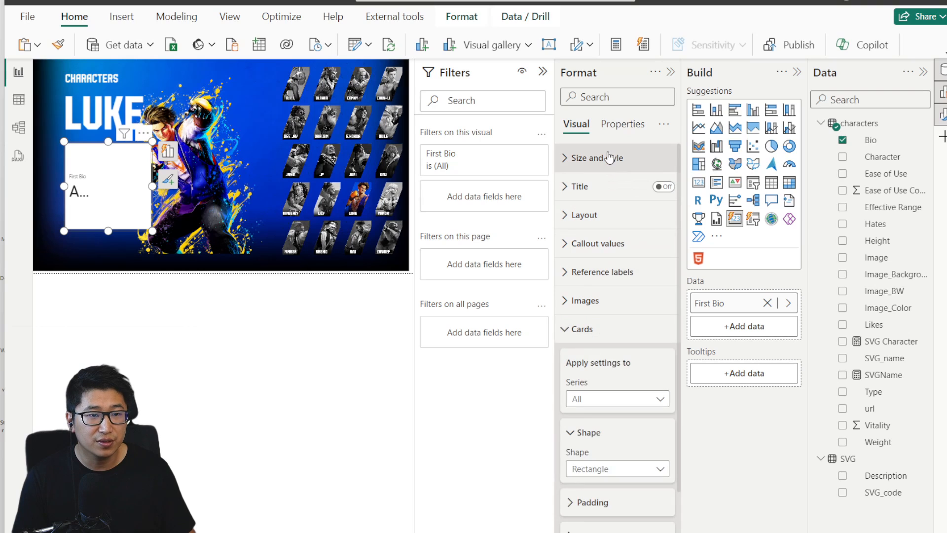
{"action": "left_click", "coordinate": [610, 157]}
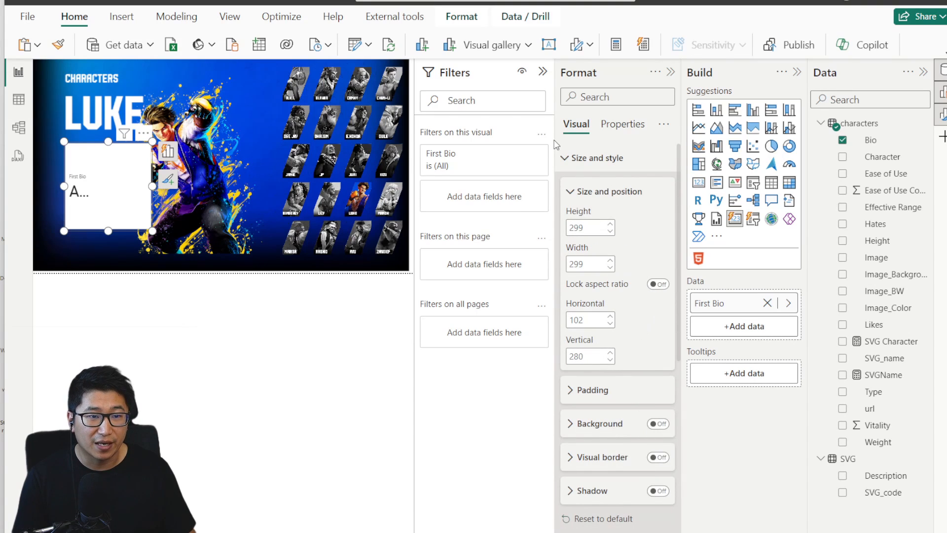
{"action": "left_click", "coordinate": [587, 157]}
{"action": "scroll", "coordinate": [583, 207], "scroll_direction": "down", "scroll_amount": 3}
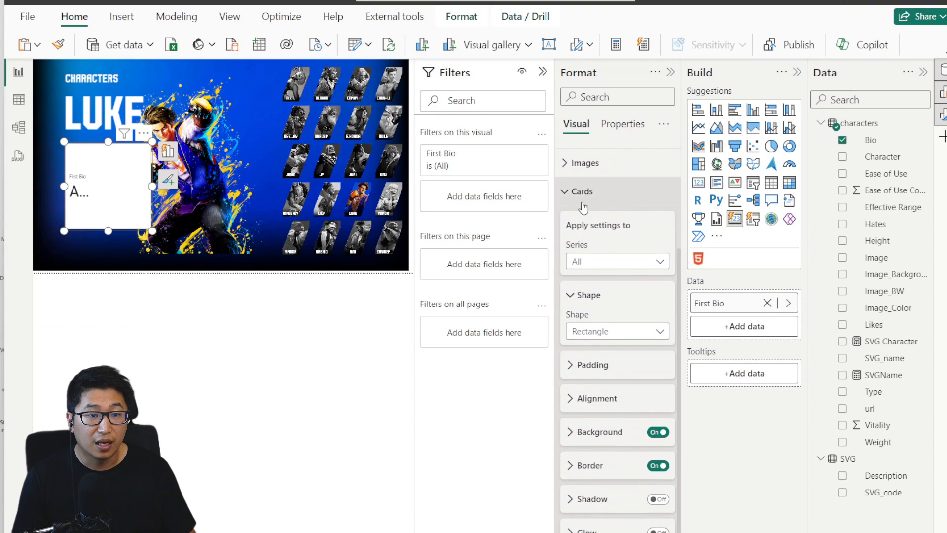
{"action": "left_click", "coordinate": [582, 202]}
{"action": "left_click", "coordinate": [613, 214]}
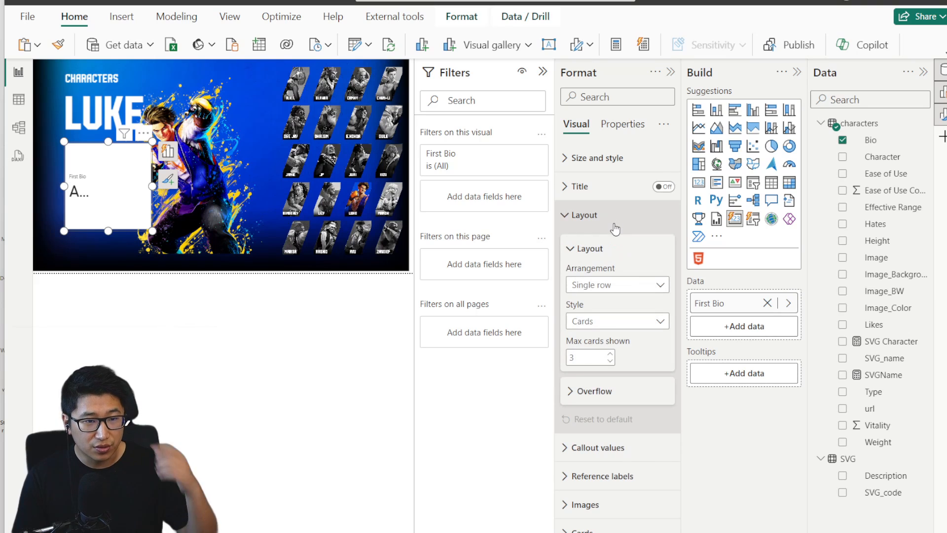
{"action": "left_click", "coordinate": [611, 217]}
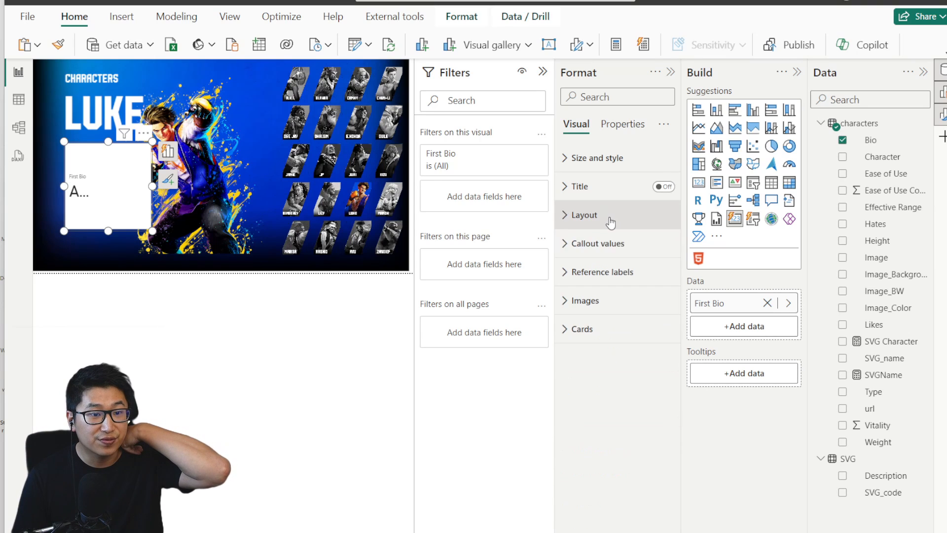
- Format the bio card's callout values as white text at size 12 with text wrap on and the label off
{"action": "left_click", "coordinate": [598, 245]}
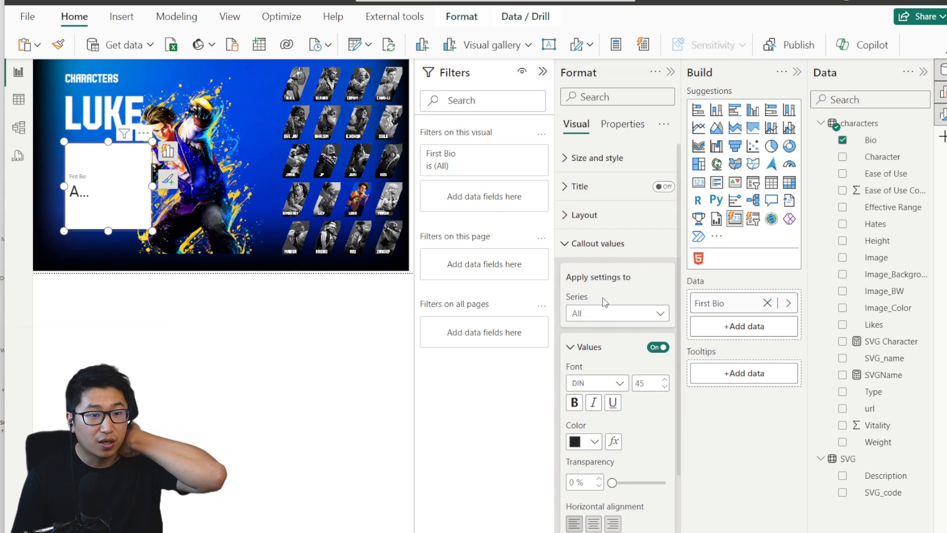
{"action": "left_click", "coordinate": [658, 348]}
{"action": "left_click", "coordinate": [657, 348]}
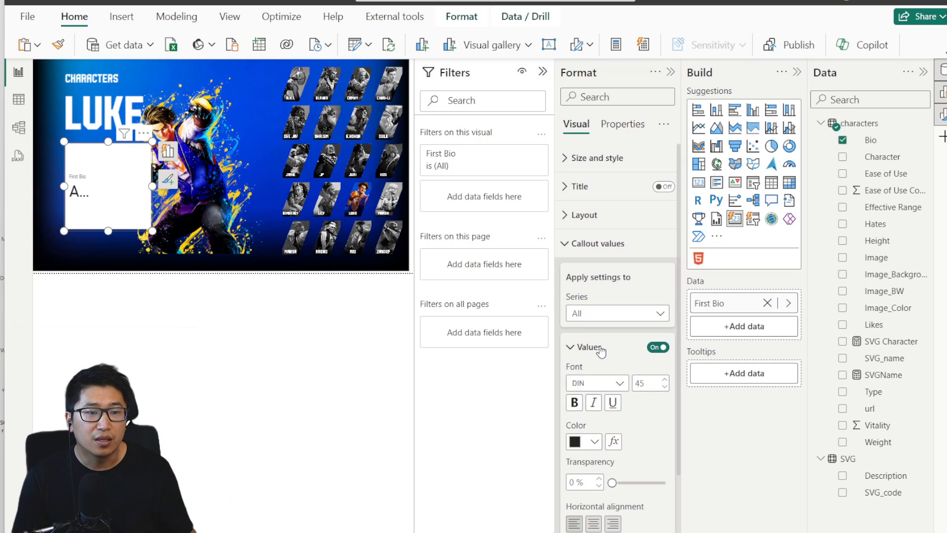
{"action": "scroll", "coordinate": [650, 517], "scroll_direction": "down", "scroll_amount": 3}
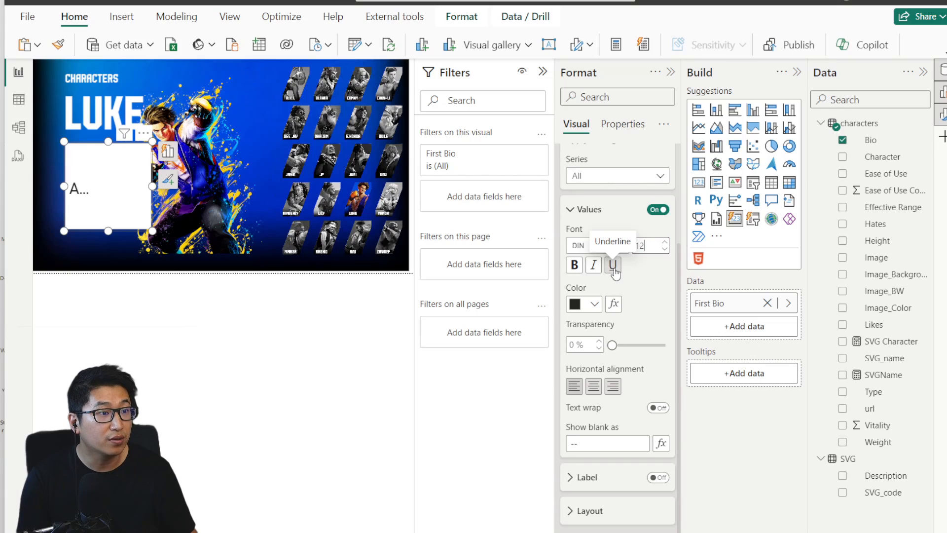
{"action": "left_click", "coordinate": [657, 408]}
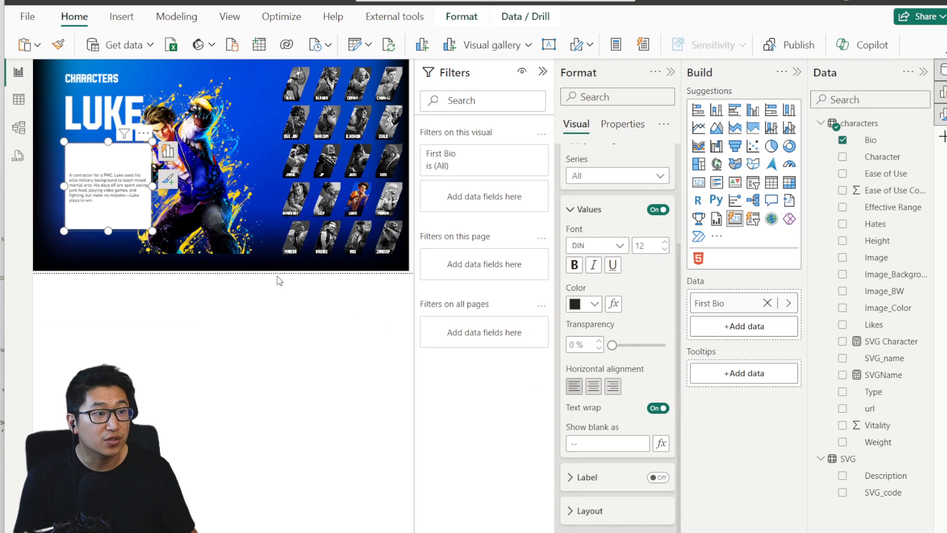
{"action": "left_click", "coordinate": [595, 305]}
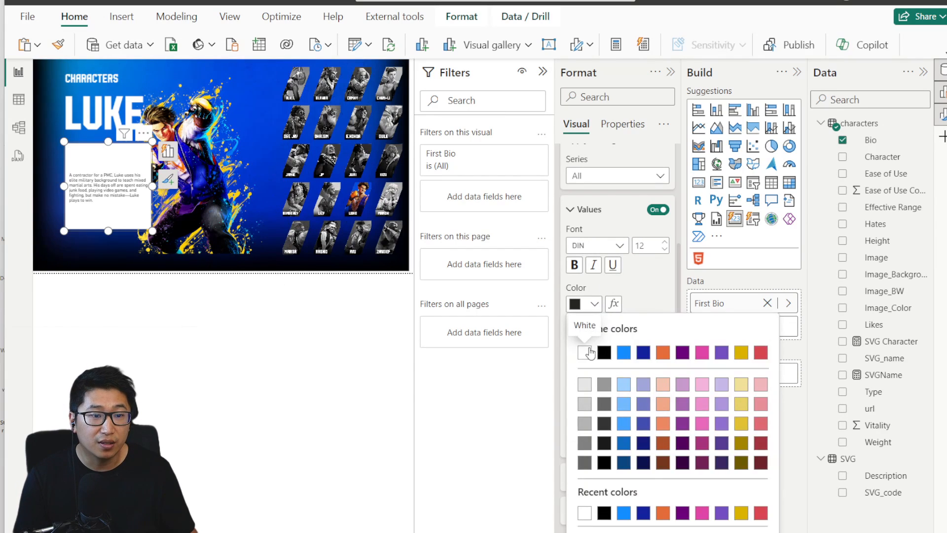
{"action": "left_click", "coordinate": [575, 348]}
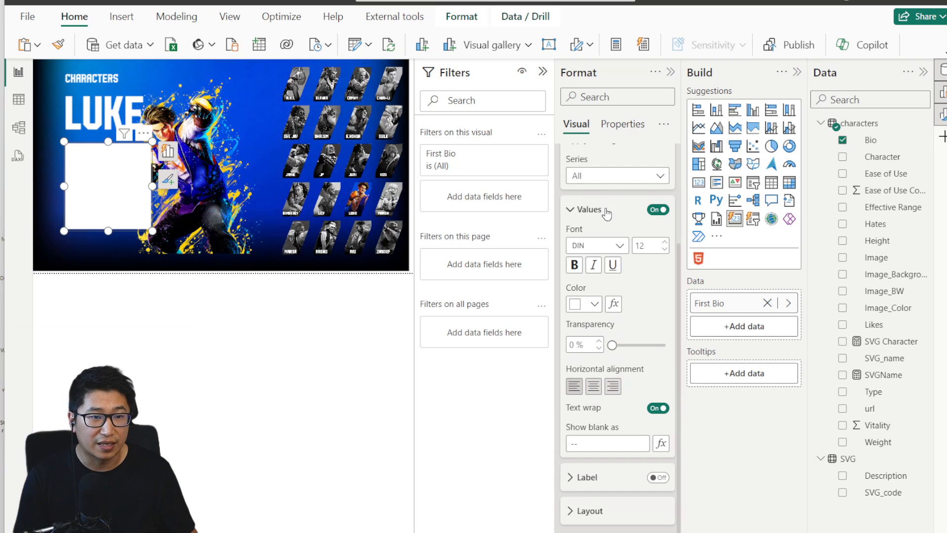
- Turn off the card-level background and border of the bio card
{"action": "scroll", "coordinate": [606, 213], "scroll_direction": "up", "scroll_amount": 2}
{"action": "left_click", "coordinate": [594, 185]}
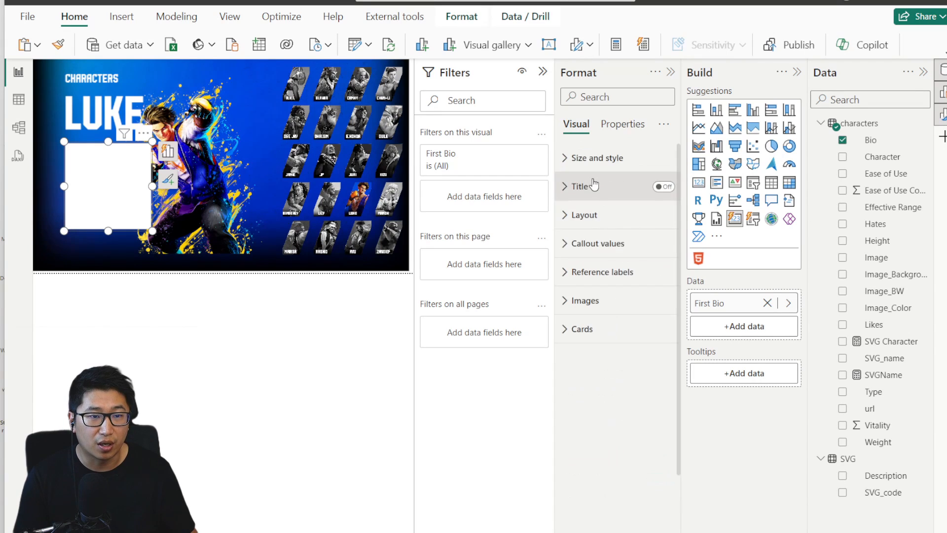
{"action": "left_click", "coordinate": [617, 329]}
{"action": "scroll", "coordinate": [641, 395], "scroll_direction": "down", "scroll_amount": 3}
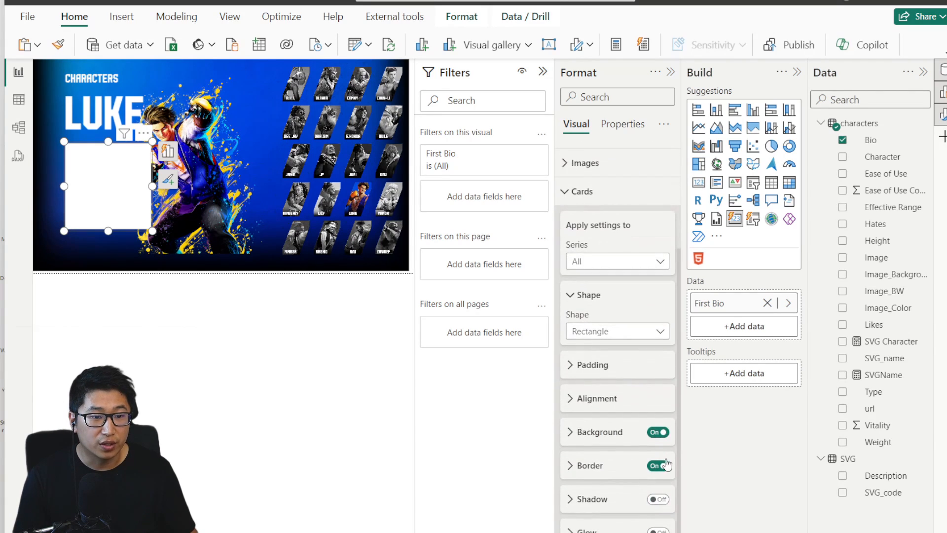
{"action": "left_click", "coordinate": [661, 443]}
{"action": "left_click", "coordinate": [658, 432]}
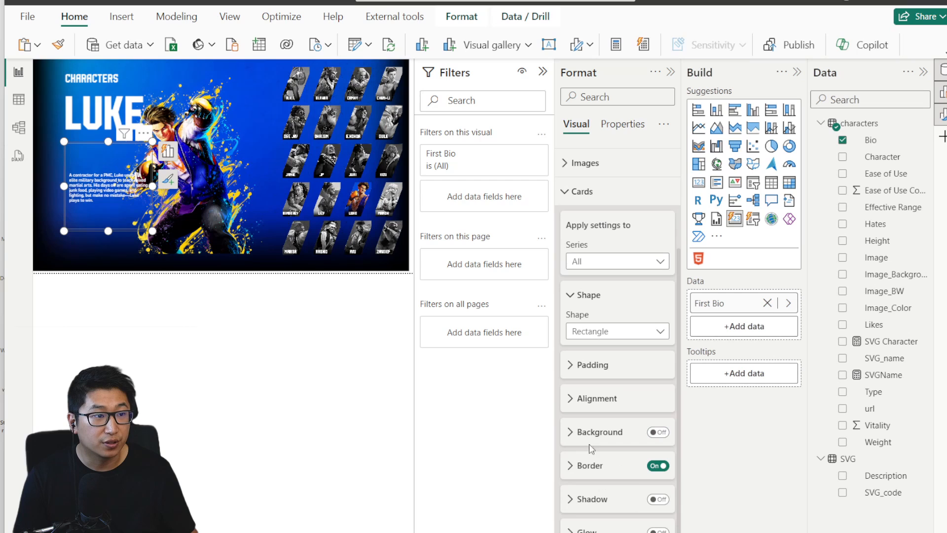
{"action": "left_click", "coordinate": [658, 465]}
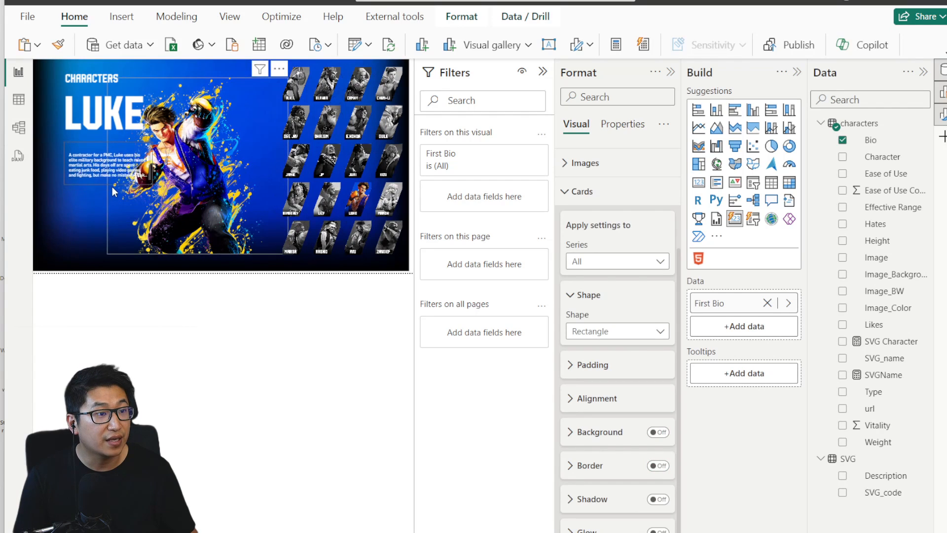
- Hide the filter and formatting panes, and reposition and shorten the bio card so its text sits closer beneath the character name
{"action": "left_click_drag", "start_coordinate": [64, 143], "coordinate": [63, 129]}
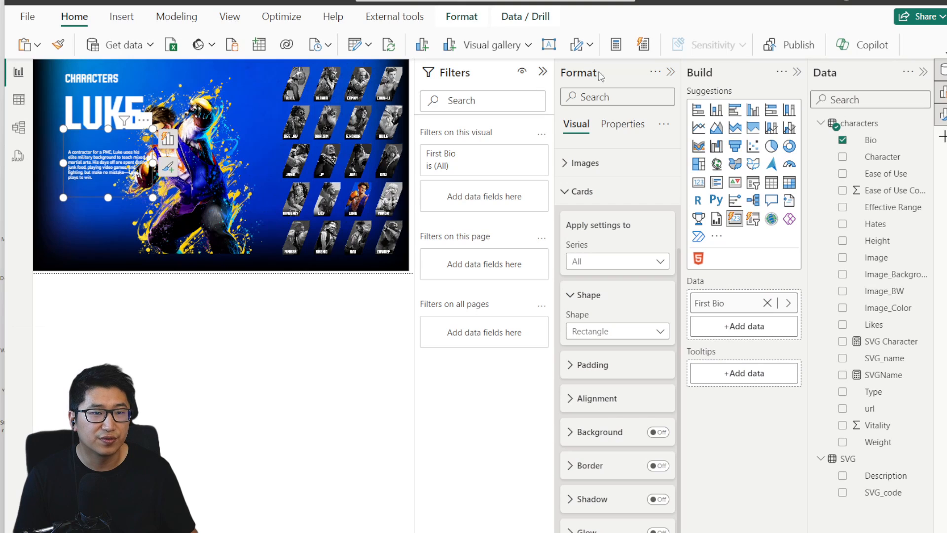
{"action": "left_click", "coordinate": [542, 71]}
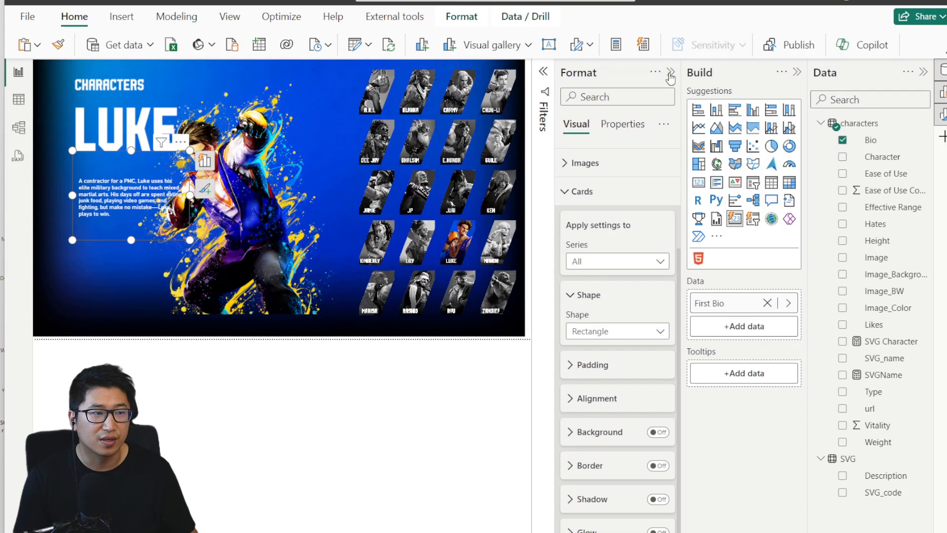
{"action": "left_click", "coordinate": [670, 73]}
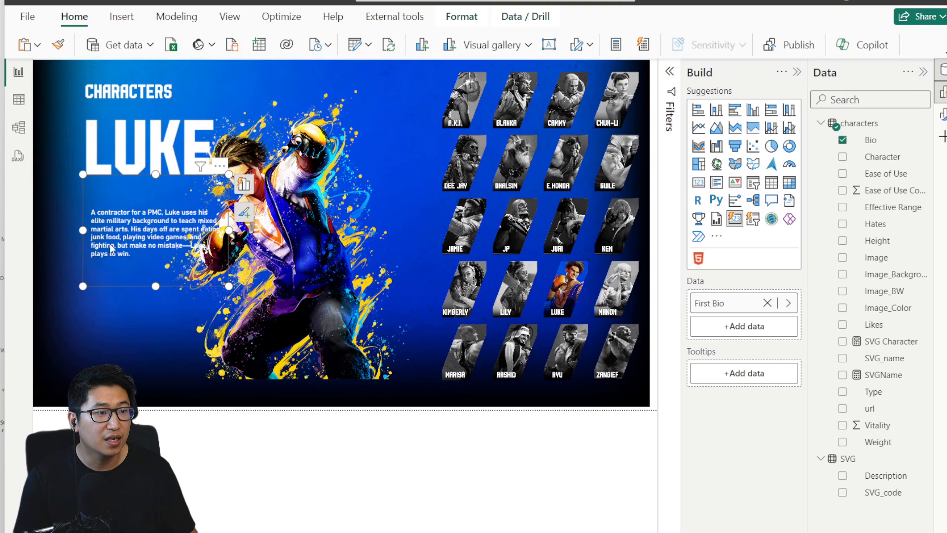
{"action": "left_click_drag", "start_coordinate": [156, 285], "coordinate": [161, 274]}
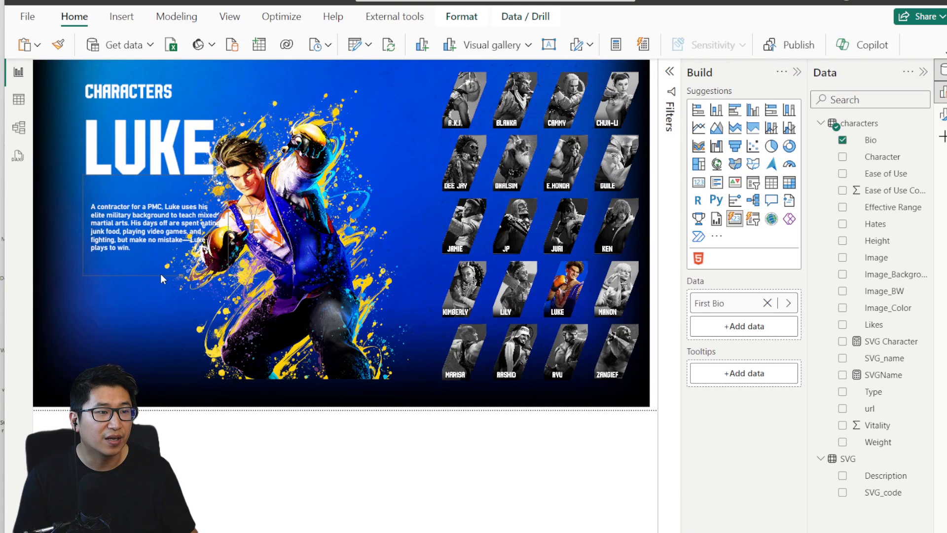
- Widen the bio card, shift the character image toward the character slicer, and extend the image's lower edge to the page bottom
{"action": "left_click_drag", "start_coordinate": [227, 223], "coordinate": [244, 224]}
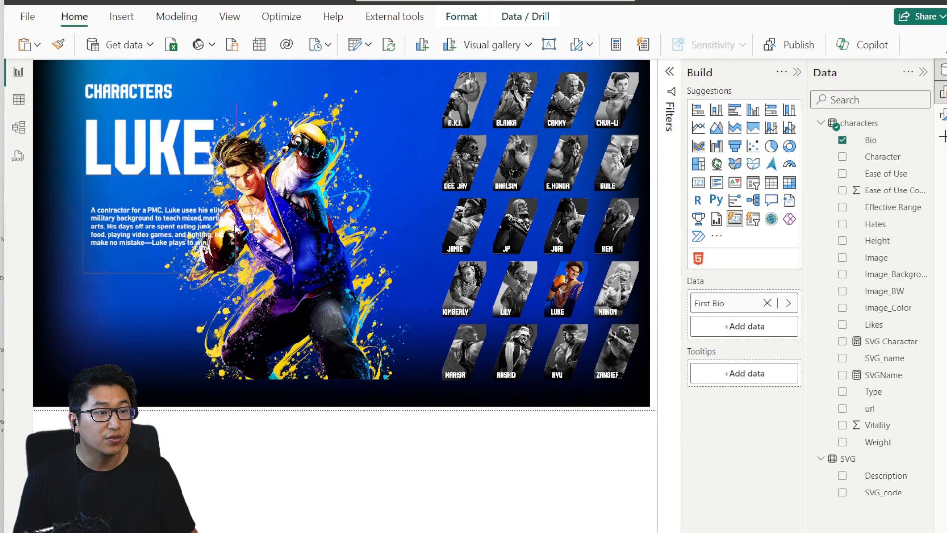
{"action": "left_click", "coordinate": [347, 240]}
{"action": "left_click_drag", "start_coordinate": [346, 240], "coordinate": [387, 240]}
{"action": "left_click", "coordinate": [165, 311]}
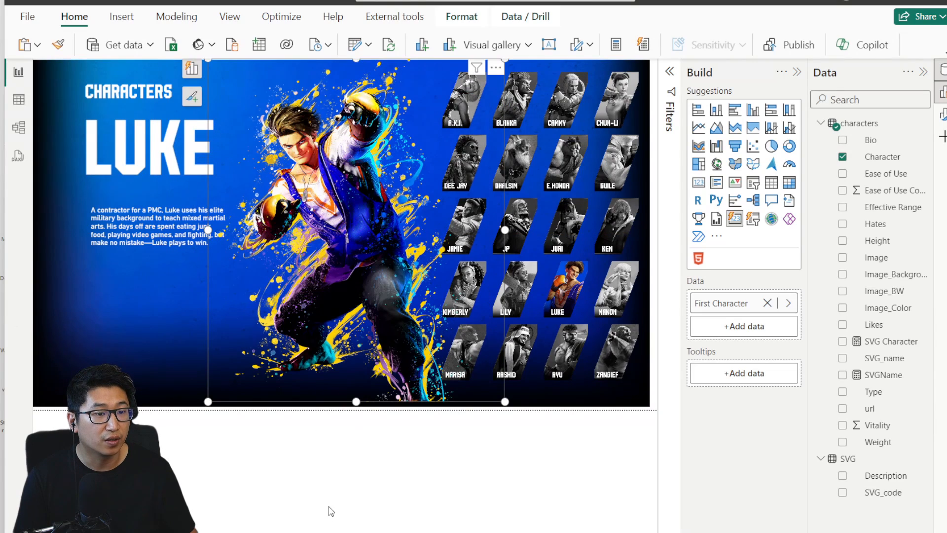
{"action": "left_click", "coordinate": [330, 510]}
{"action": "left_click", "coordinate": [353, 382]}
{"action": "left_click_drag", "start_coordinate": [355, 400], "coordinate": [356, 410]}
{"action": "left_click", "coordinate": [338, 469]}
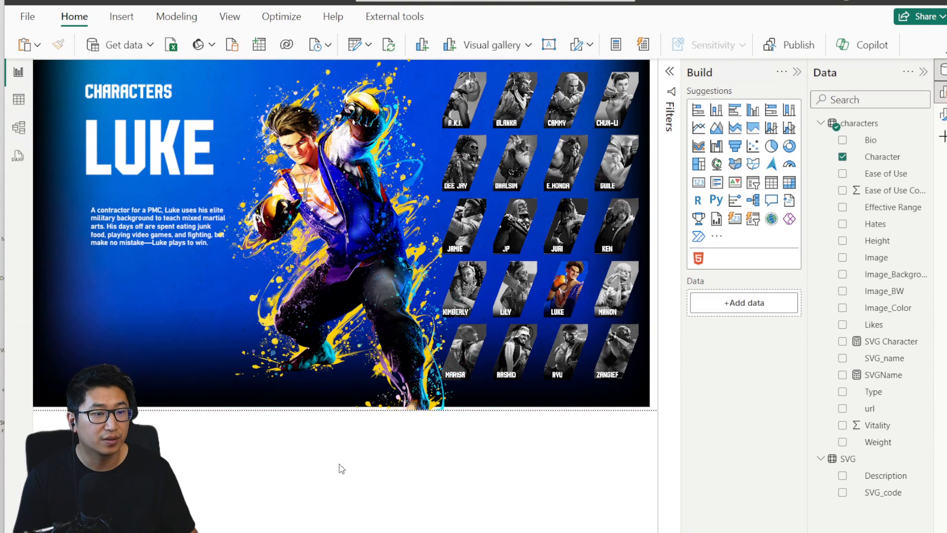
- Nudge the bio card left so its text lines up with the left edge of the character name
{"action": "left_click", "coordinate": [170, 251]}
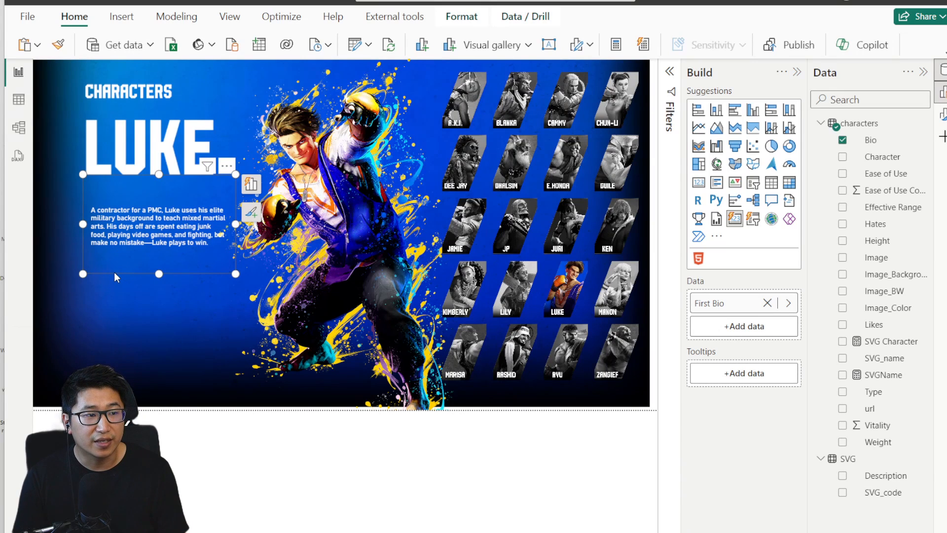
{"action": "key", "text": "Left"}
{"action": "key", "text": "Left"}
{"action": "key", "text": "Left"}
{"action": "key", "text": "Left"}
{"action": "key", "text": "Left"}
{"action": "key", "text": "Left"}
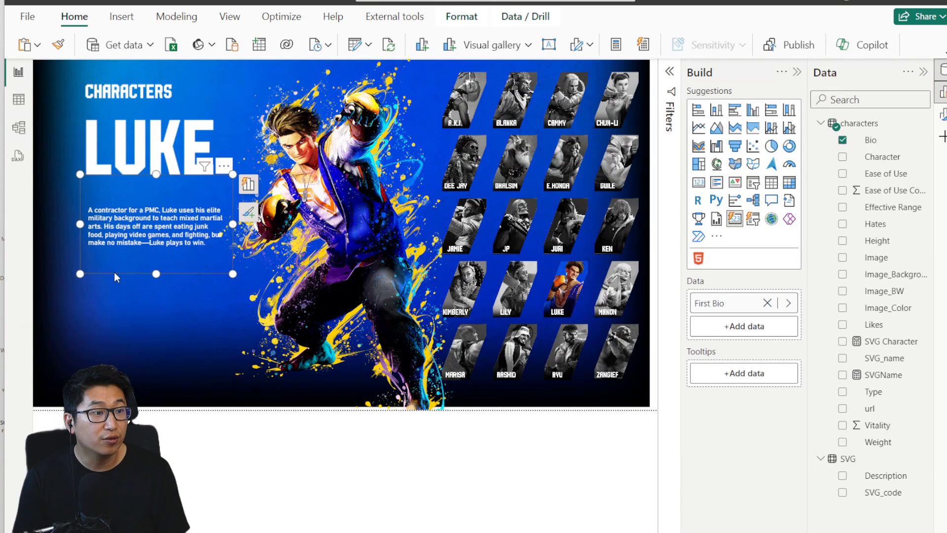
{"action": "key", "text": "Left"}
{"action": "key", "text": "Left"}
{"action": "key", "text": "Left"}
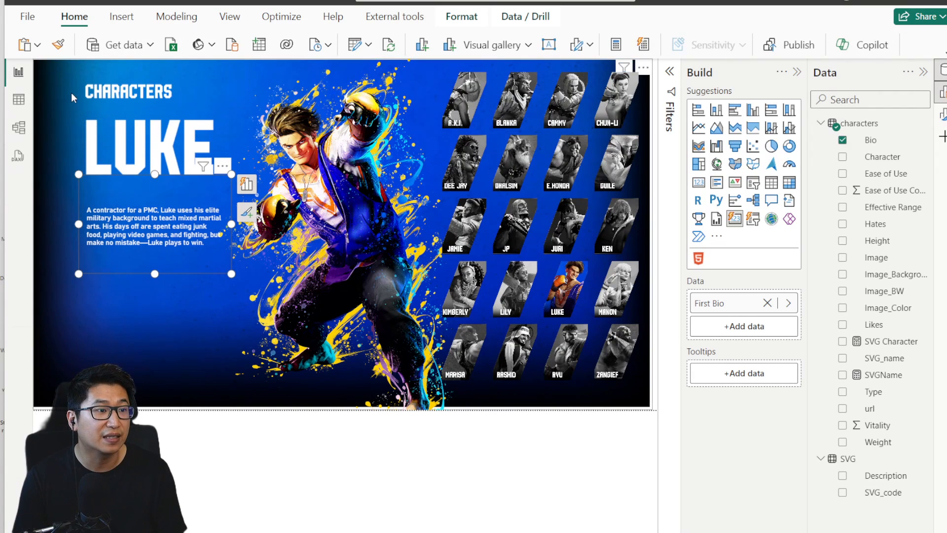
{"action": "left_click", "coordinate": [114, 276]}
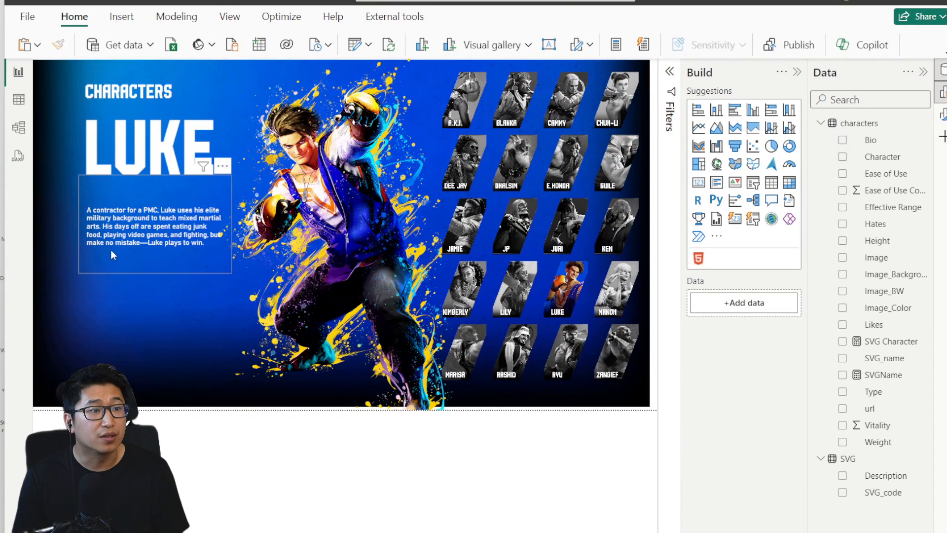
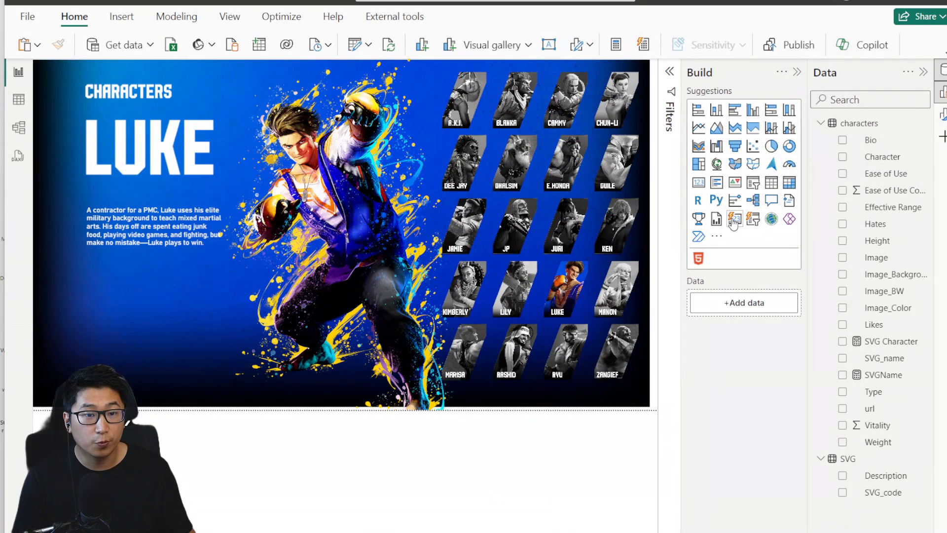
- Add a new card visual beneath the bio text with the Hates, Likes, Weight and Height fields
{"action": "left_click", "coordinate": [734, 219]}
{"action": "left_click_drag", "start_coordinate": [165, 192], "coordinate": [166, 341]}
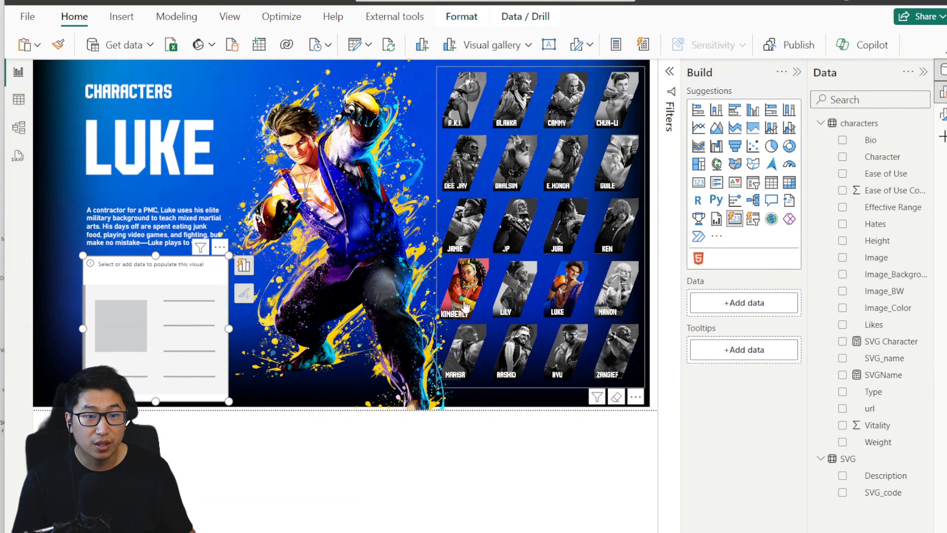
{"action": "left_click_drag", "start_coordinate": [921, 228], "coordinate": [745, 302]}
{"action": "left_click_drag", "start_coordinate": [873, 324], "coordinate": [745, 327]}
{"action": "left_click_drag", "start_coordinate": [887, 450], "coordinate": [765, 356]}
{"action": "left_click_drag", "start_coordinate": [907, 241], "coordinate": [744, 360]}
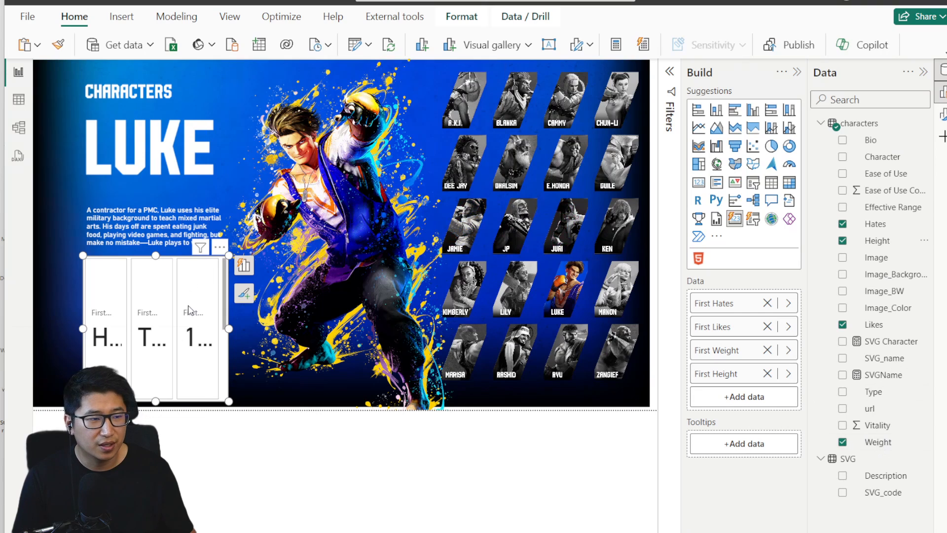
- Arrange the new card visual as a single column with a maximum of 4 cards shown
{"action": "left_click", "coordinate": [942, 116]}
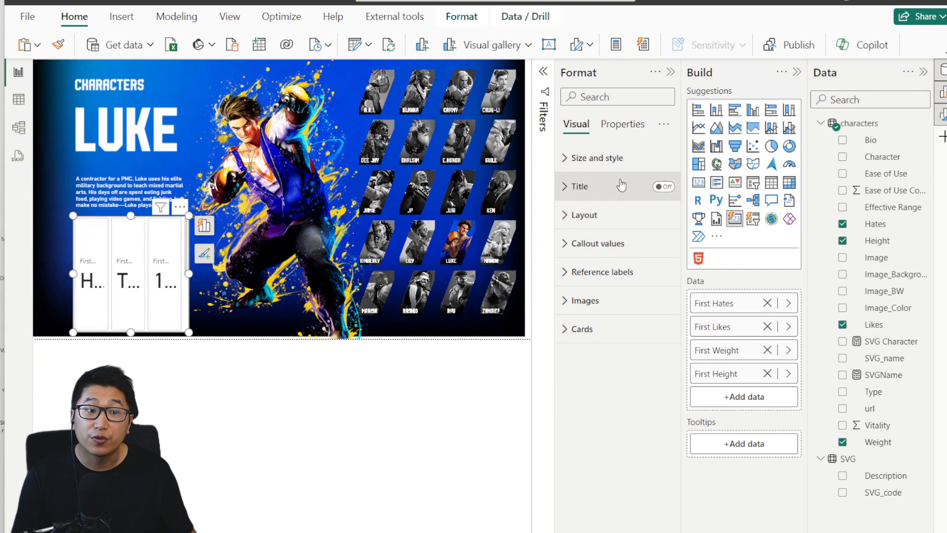
{"action": "left_click", "coordinate": [614, 157]}
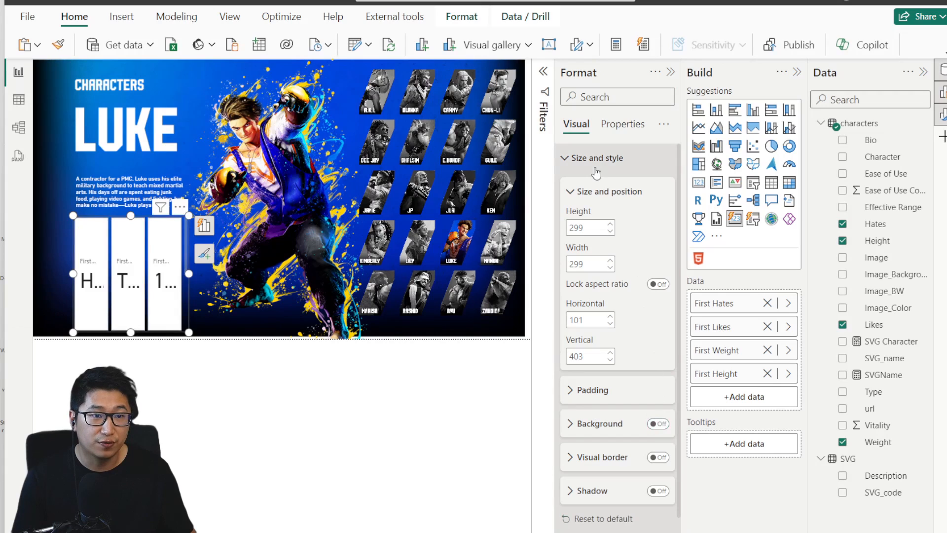
{"action": "left_click", "coordinate": [612, 157]}
{"action": "left_click", "coordinate": [606, 214]}
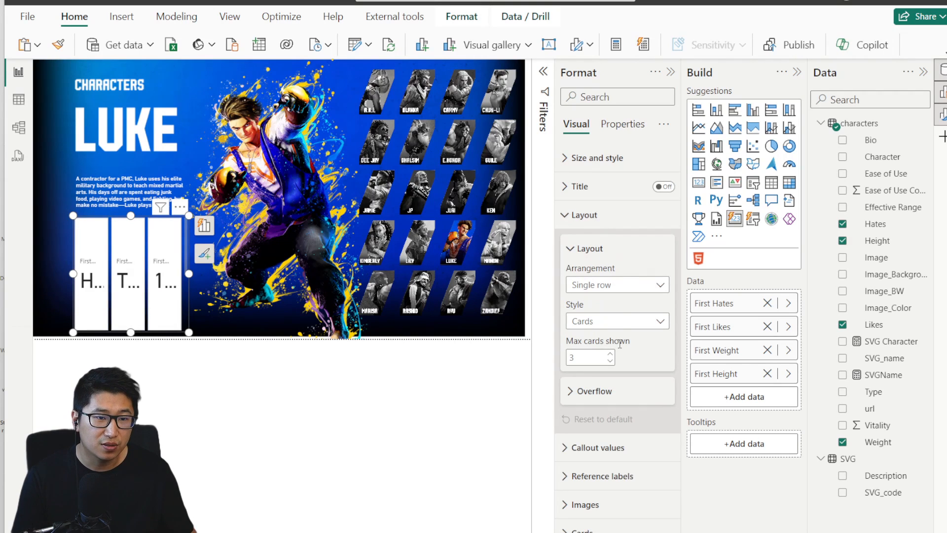
{"action": "left_click", "coordinate": [626, 285]}
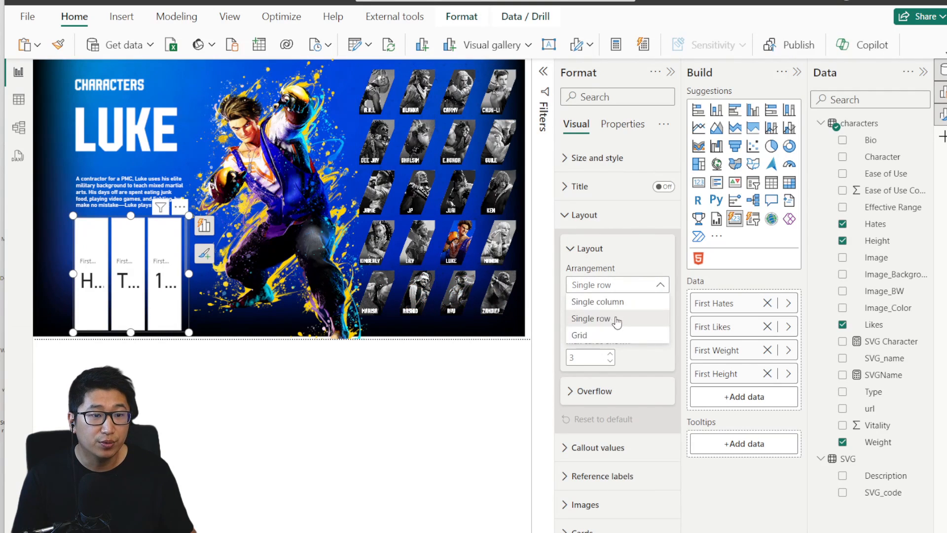
{"action": "left_click", "coordinate": [623, 300]}
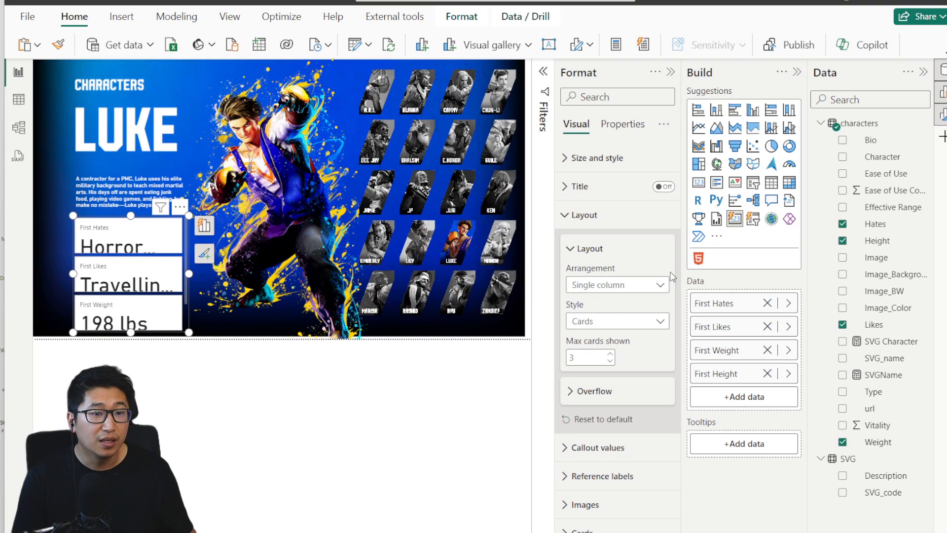
{"action": "left_click", "coordinate": [589, 215]}
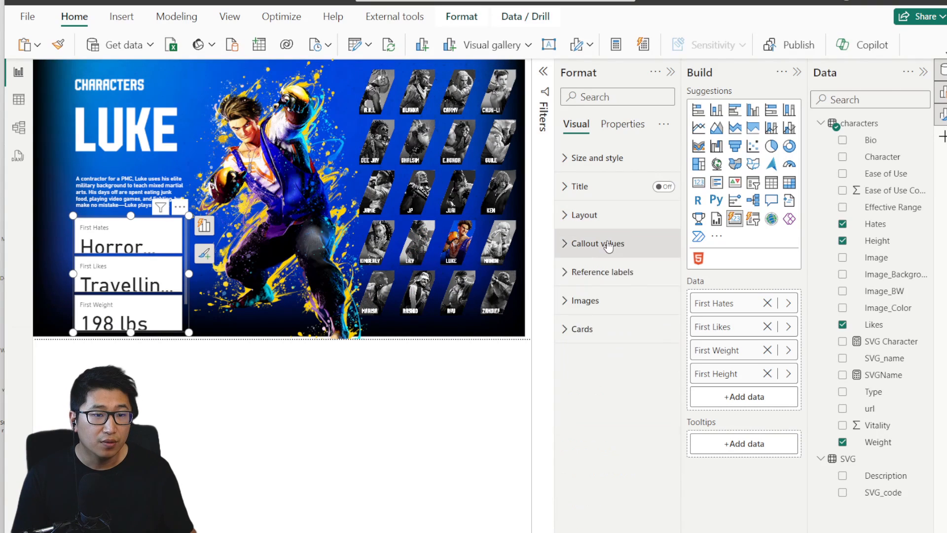
{"action": "left_click", "coordinate": [609, 243]}
{"action": "left_click", "coordinate": [594, 216]}
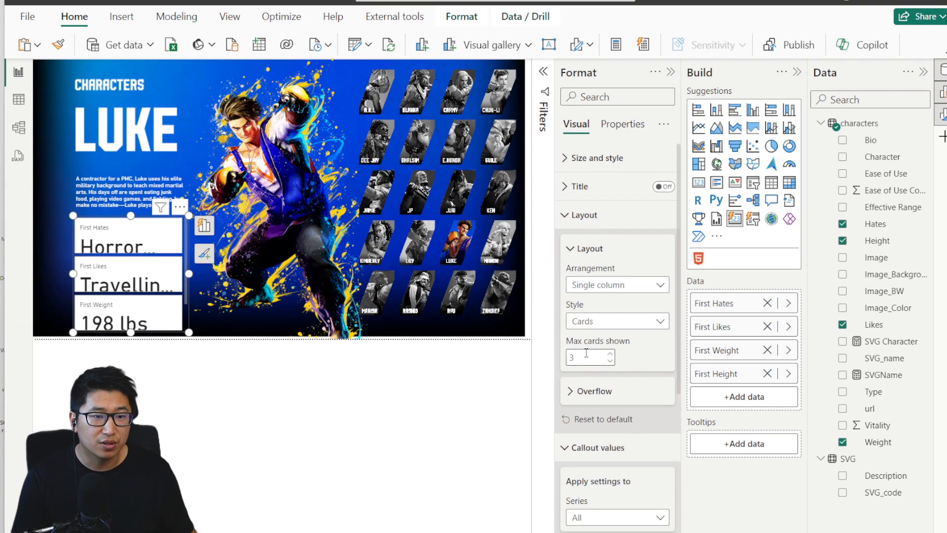
{"action": "scroll", "coordinate": [137, 249], "scroll_direction": "down", "scroll_amount": 1}
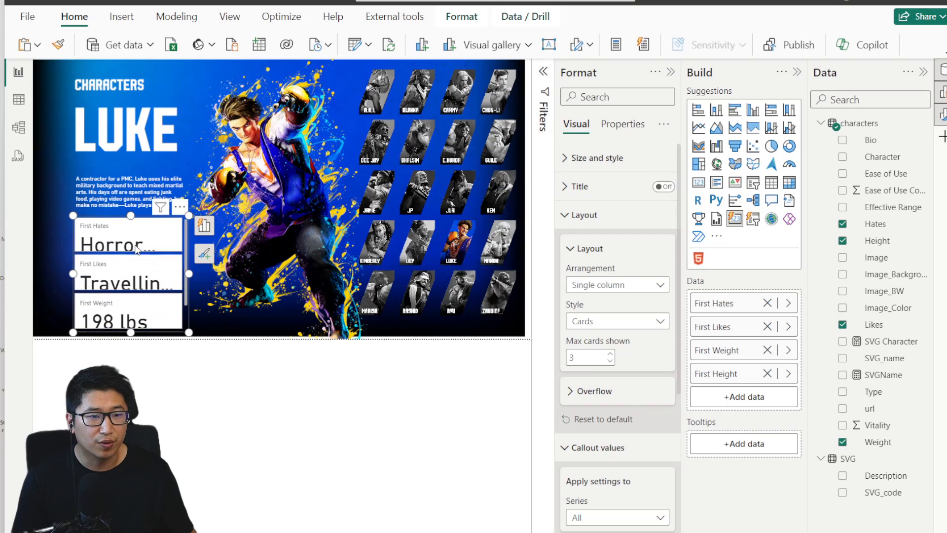
{"action": "scroll", "coordinate": [136, 249], "scroll_direction": "up", "scroll_amount": 1}
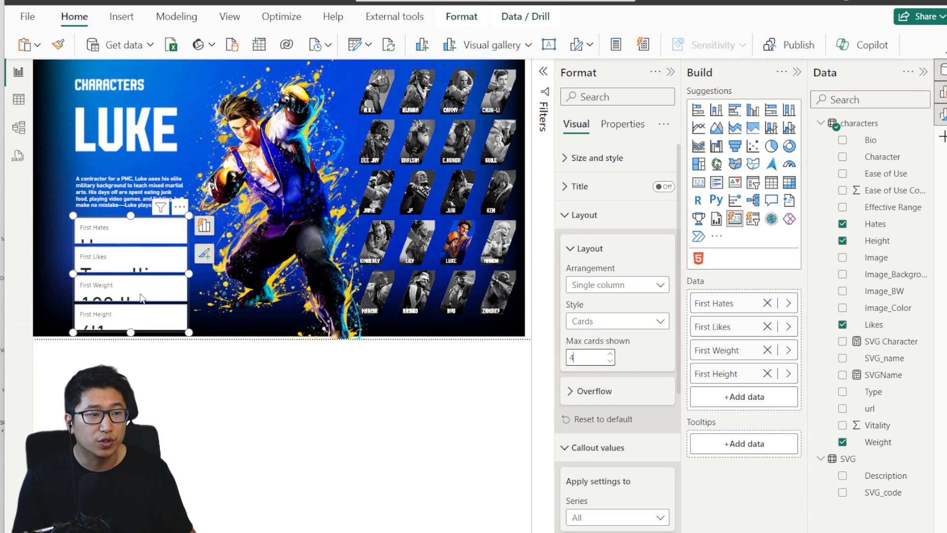
- Examine the new card visual's callout value and label settings, including hiding the values and the label position choices
{"action": "left_click", "coordinate": [582, 228]}
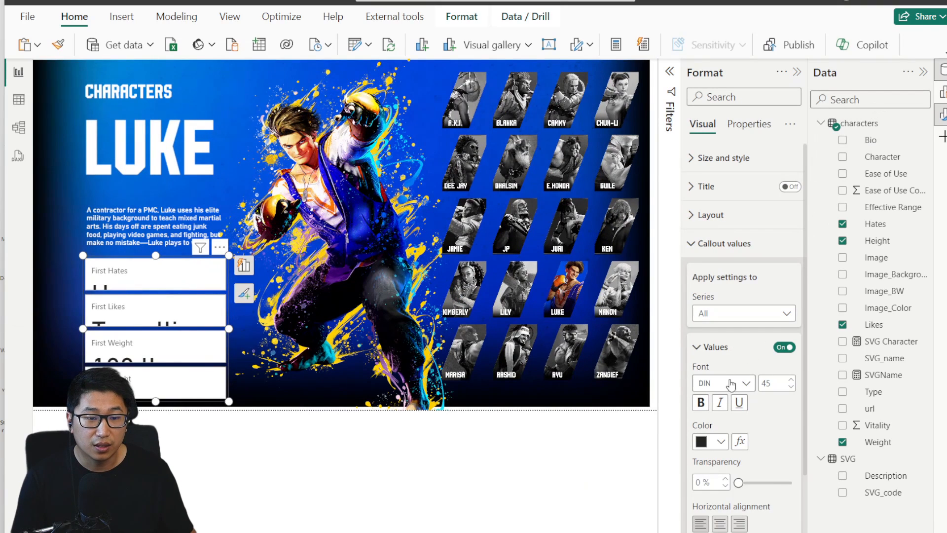
{"action": "scroll", "coordinate": [733, 381], "scroll_direction": "down", "scroll_amount": 3}
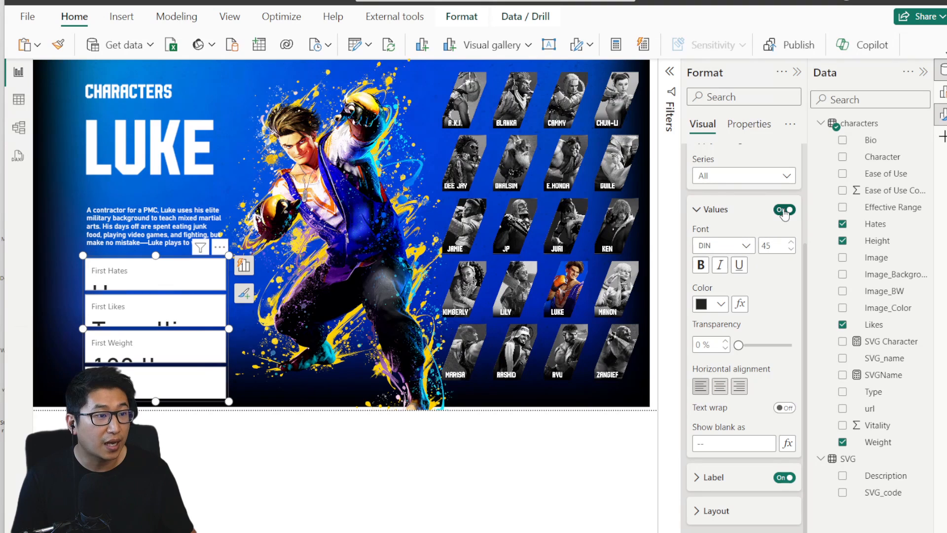
{"action": "left_click", "coordinate": [785, 210]}
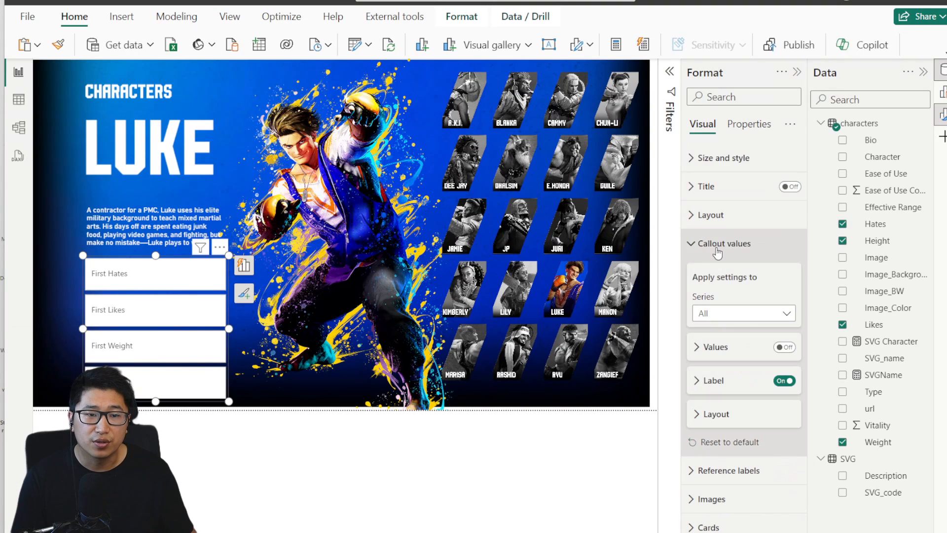
{"action": "left_click", "coordinate": [786, 348]}
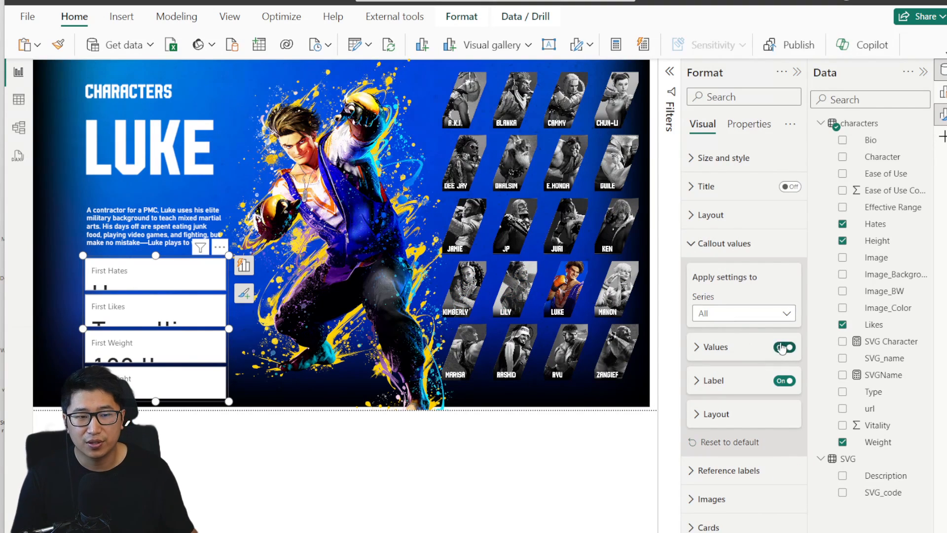
{"action": "left_click", "coordinate": [697, 346]}
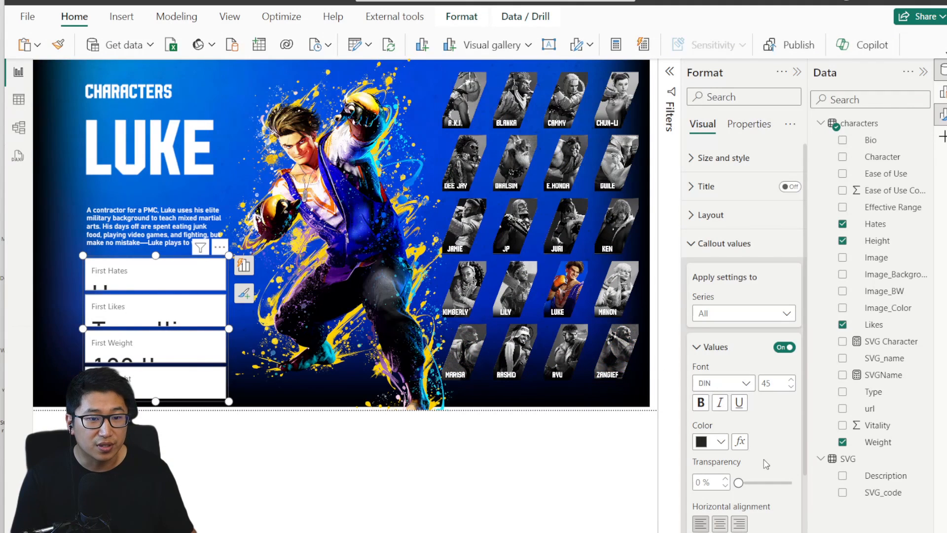
{"action": "scroll", "coordinate": [759, 461], "scroll_direction": "down", "scroll_amount": 2}
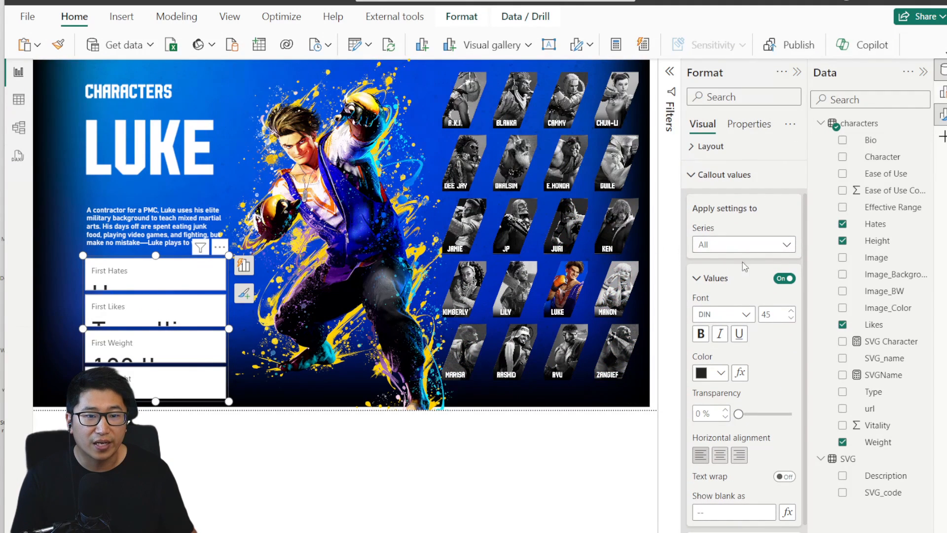
{"action": "scroll", "coordinate": [734, 335], "scroll_direction": "down", "scroll_amount": 2}
{"action": "left_click", "coordinate": [734, 441]}
{"action": "scroll", "coordinate": [737, 454], "scroll_direction": "down", "scroll_amount": 4}
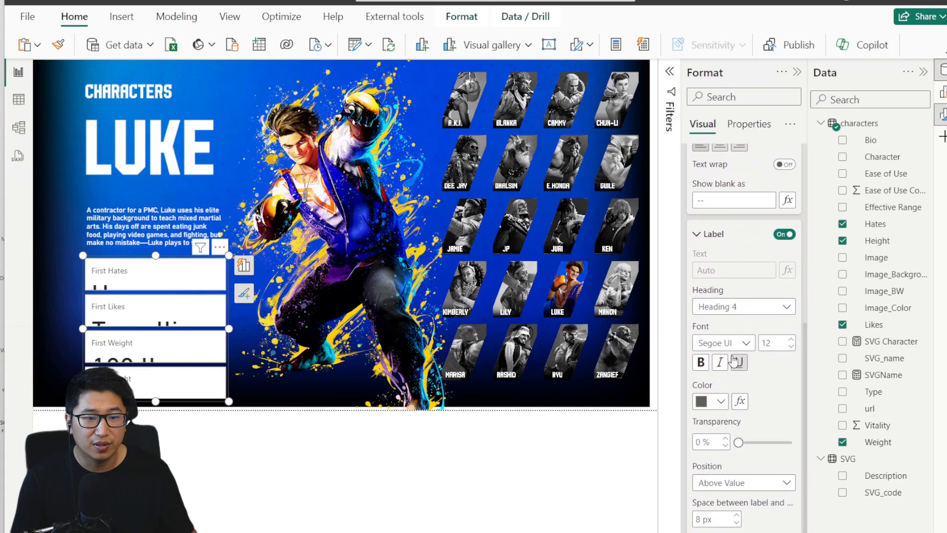
{"action": "left_click", "coordinate": [747, 483]}
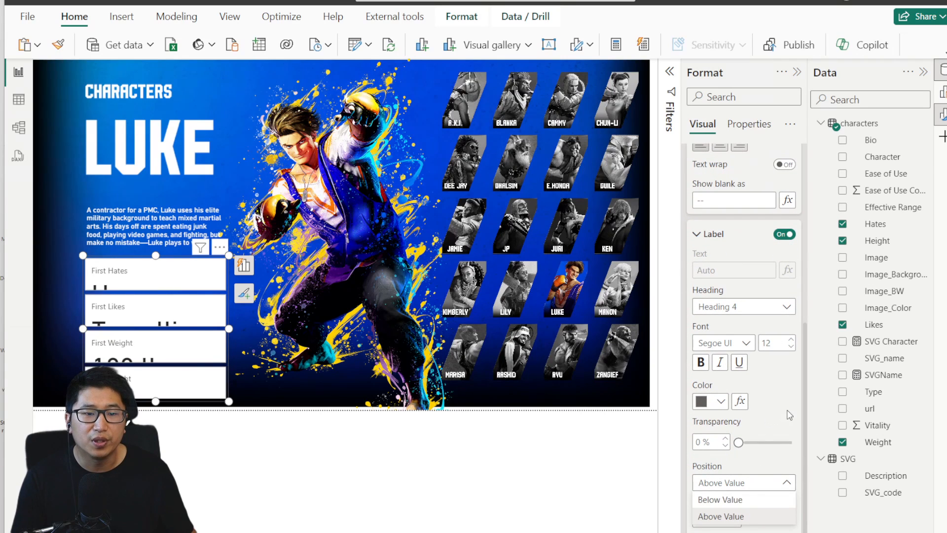
{"action": "scroll", "coordinate": [754, 321], "scroll_direction": "up", "scroll_amount": 5}
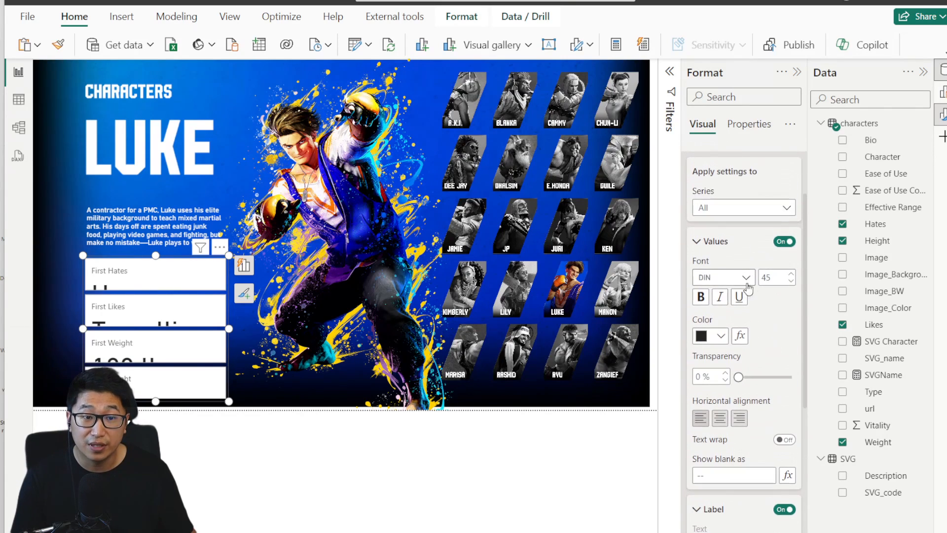
- Turn off the new card visual's callout values and format its labels as bold pink text
{"action": "left_click", "coordinate": [784, 242]}
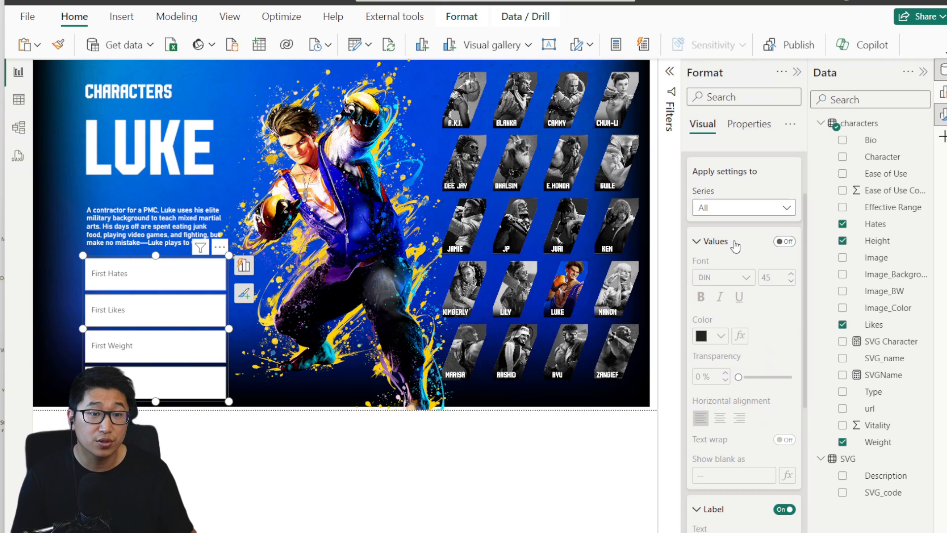
{"action": "left_click", "coordinate": [695, 242]}
{"action": "scroll", "coordinate": [693, 296], "scroll_direction": "down", "scroll_amount": 3}
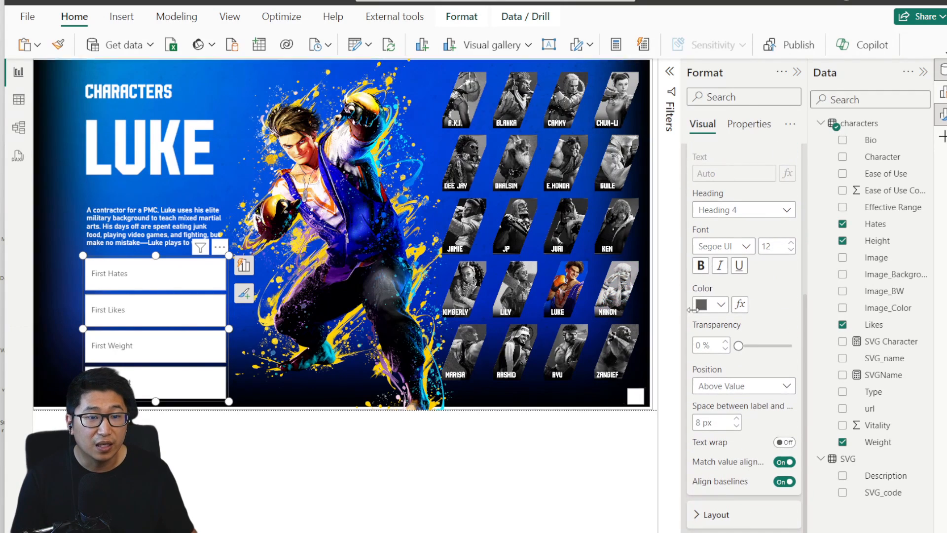
{"action": "scroll", "coordinate": [755, 190], "scroll_direction": "up", "scroll_amount": 3}
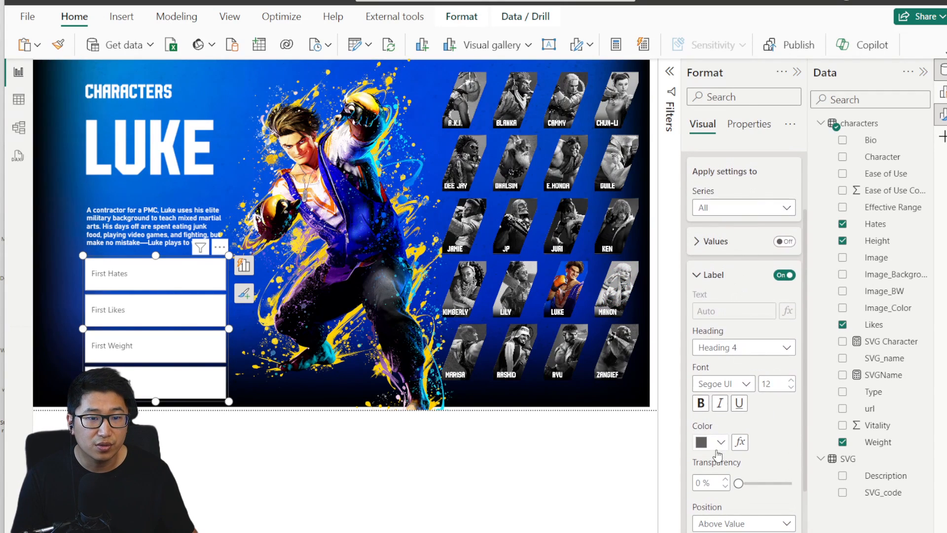
{"action": "left_click", "coordinate": [701, 403]}
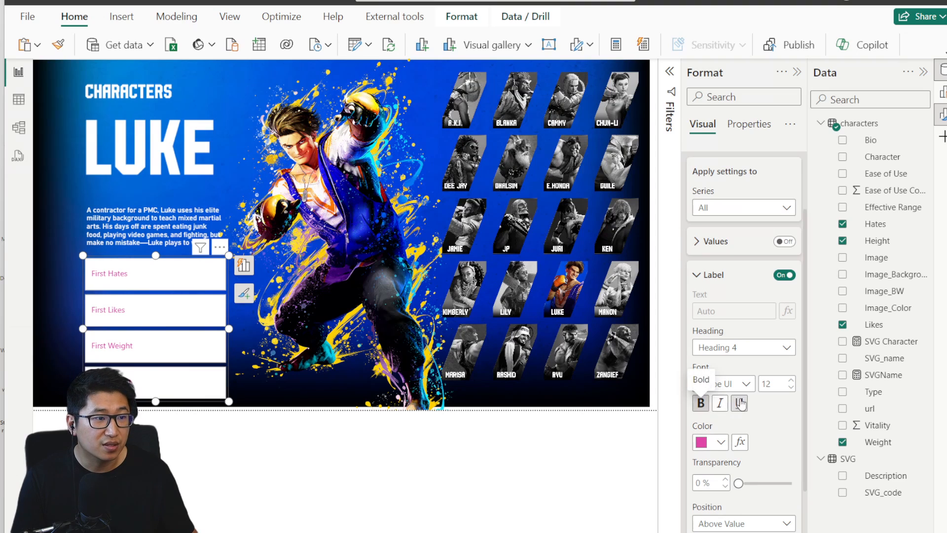
{"action": "left_click", "coordinate": [793, 385]}
{"action": "scroll", "coordinate": [747, 434], "scroll_direction": "down", "scroll_amount": 3}
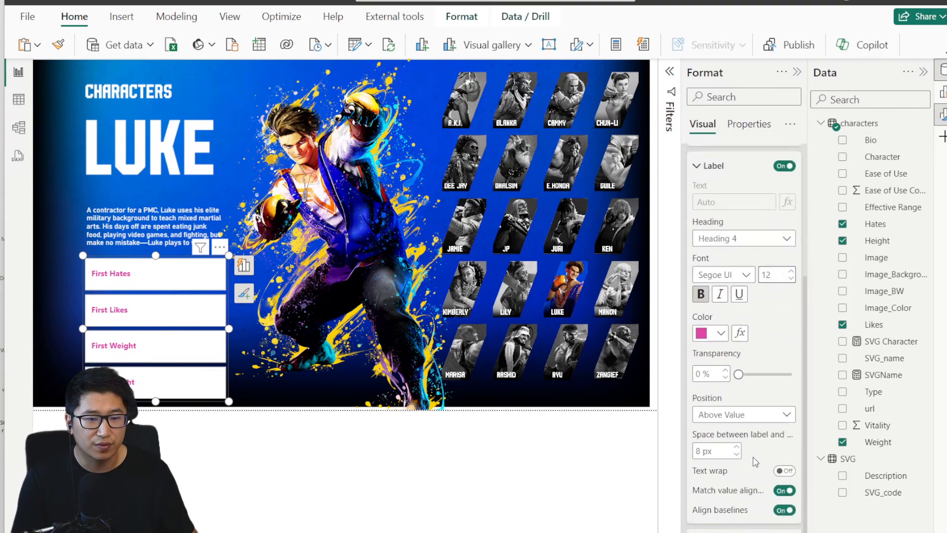
{"action": "scroll", "coordinate": [703, 282], "scroll_direction": "up", "scroll_amount": 3}
{"action": "left_click", "coordinate": [704, 274]}
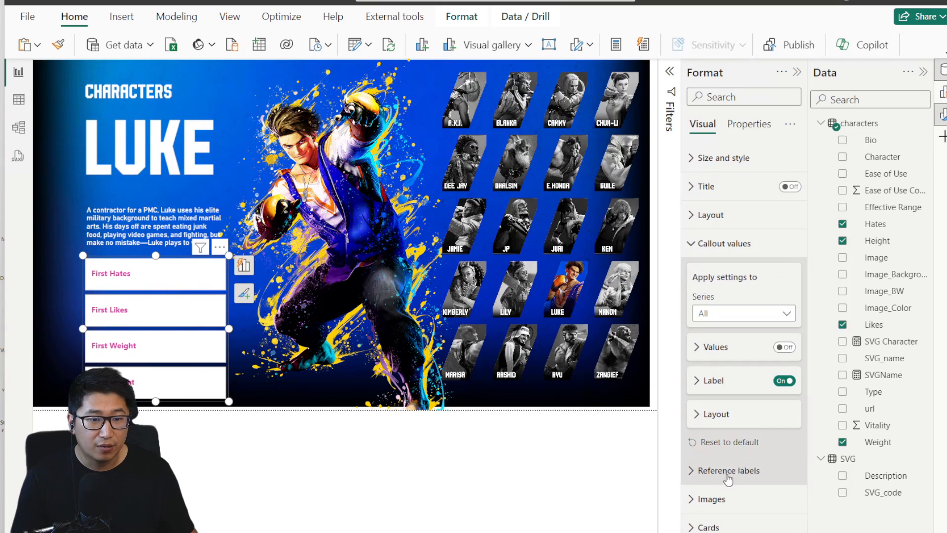
{"action": "left_click", "coordinate": [702, 252]}
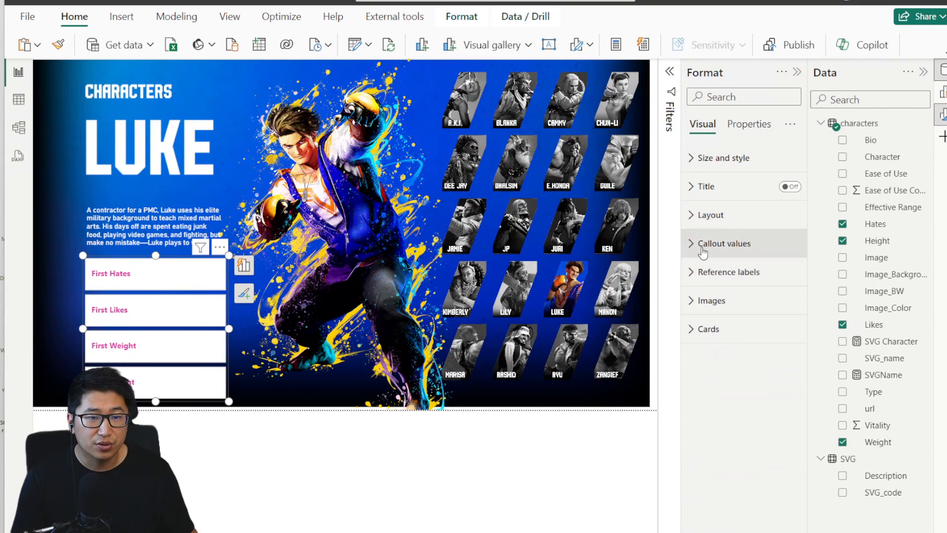
- Add the Hates field as the reference label of the First Hates series in the attribute card visual
{"action": "left_click", "coordinate": [738, 282]}
{"action": "left_click", "coordinate": [750, 341]}
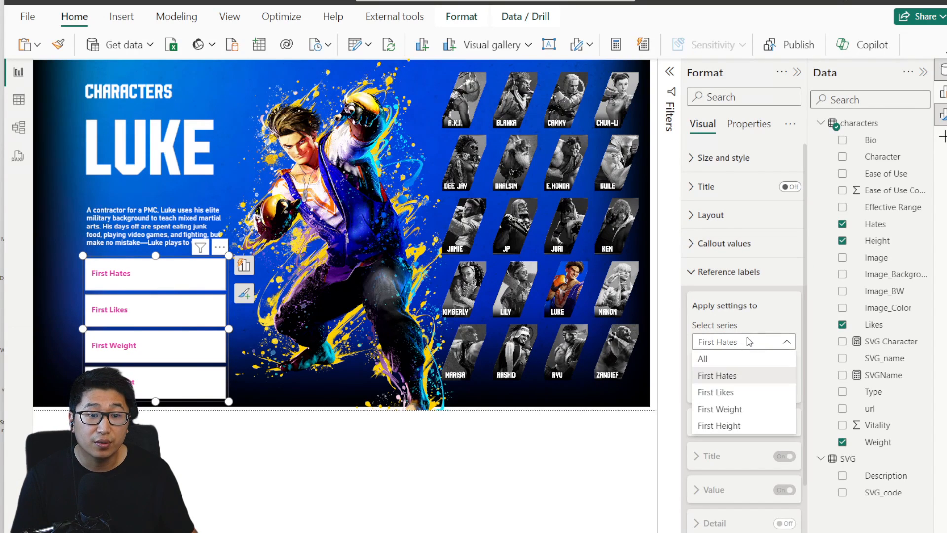
{"action": "left_click", "coordinate": [744, 373]}
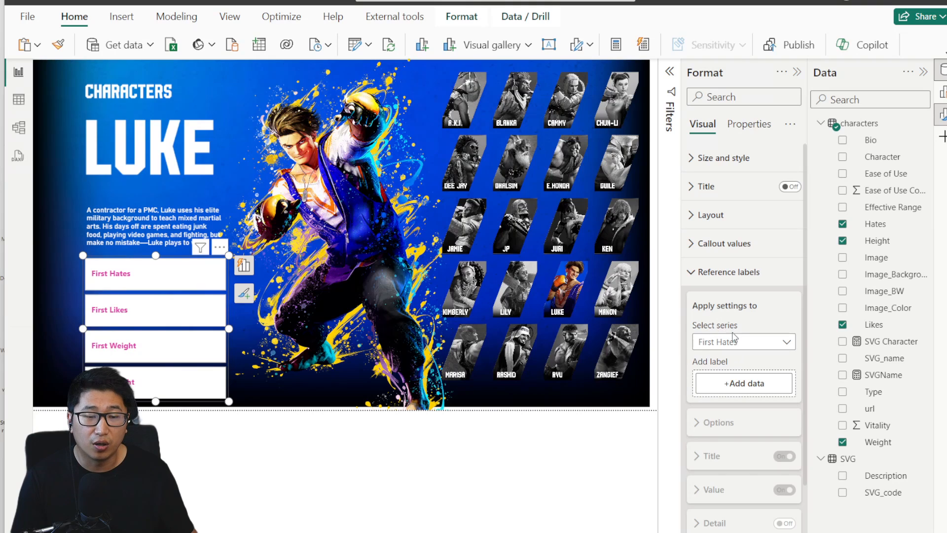
{"action": "left_click", "coordinate": [730, 347]}
{"action": "left_click", "coordinate": [738, 374]}
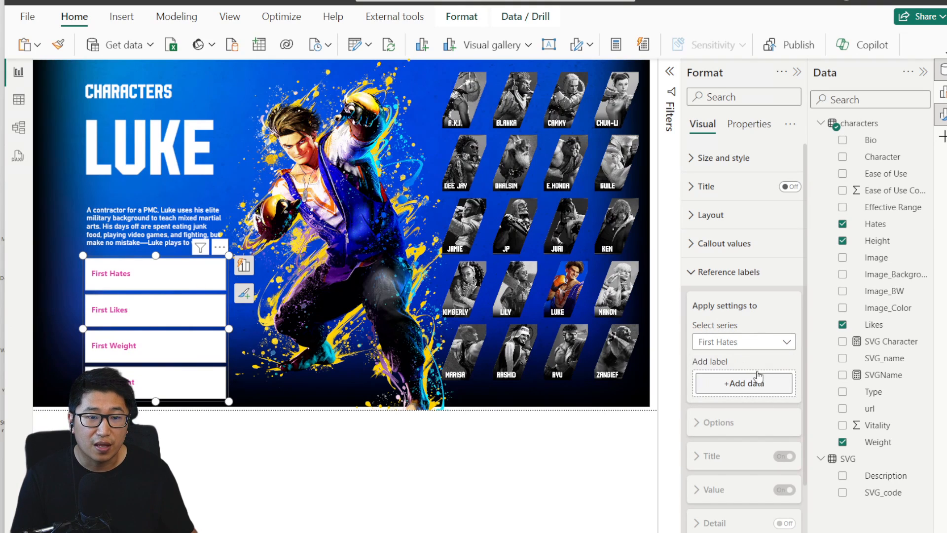
{"action": "left_click_drag", "start_coordinate": [883, 227], "coordinate": [734, 384]}
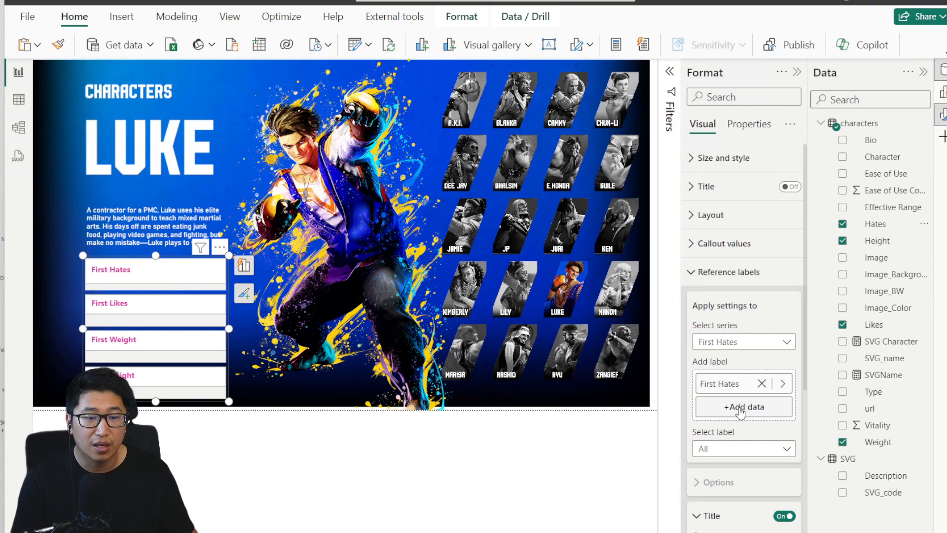
- Switch the reference label settings to all series and examine their layout style, value and title options
{"action": "scroll", "coordinate": [717, 442], "scroll_direction": "down", "scroll_amount": 2}
{"action": "scroll", "coordinate": [743, 465], "scroll_direction": "down", "scroll_amount": 2}
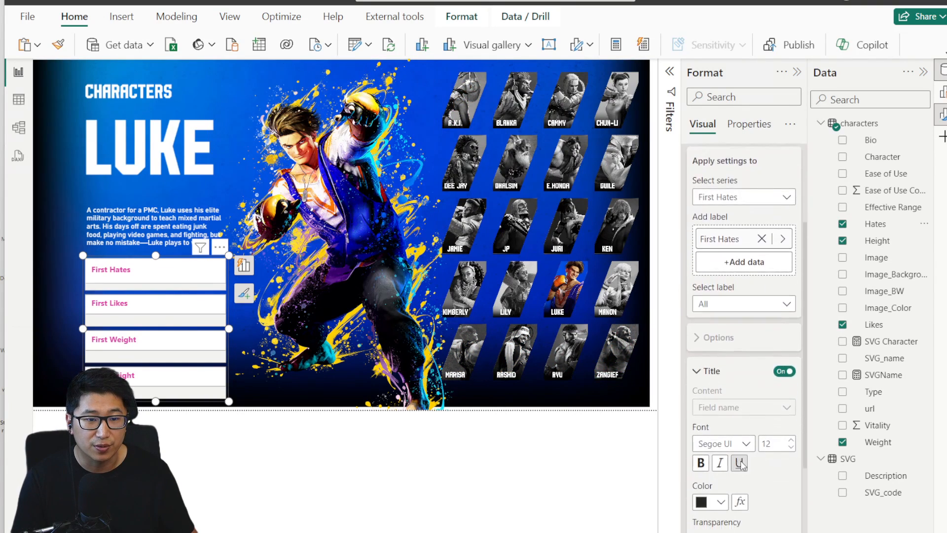
{"action": "scroll", "coordinate": [726, 288], "scroll_direction": "up", "scroll_amount": 4}
{"action": "scroll", "coordinate": [711, 284], "scroll_direction": "down", "scroll_amount": 2}
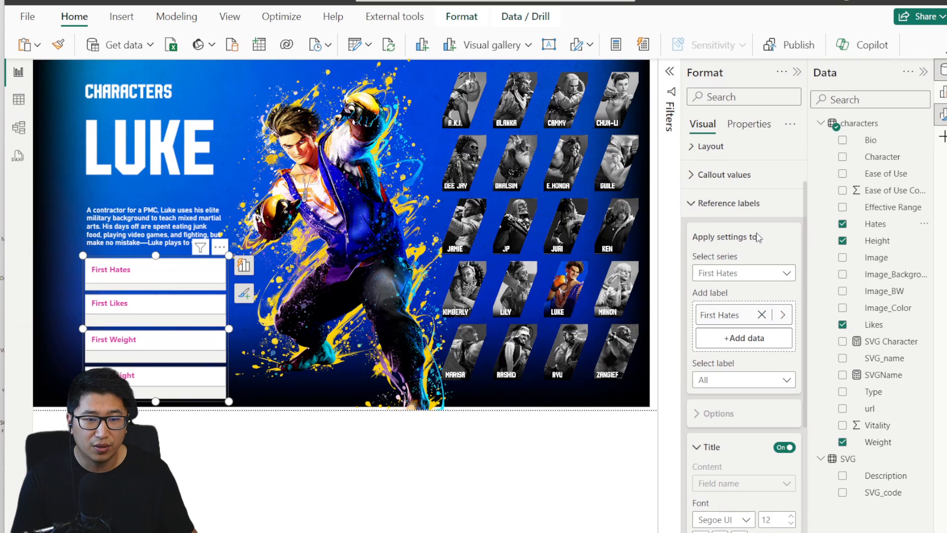
{"action": "left_click", "coordinate": [749, 273]}
{"action": "left_click", "coordinate": [742, 290]}
{"action": "scroll", "coordinate": [735, 369], "scroll_direction": "down", "scroll_amount": 2}
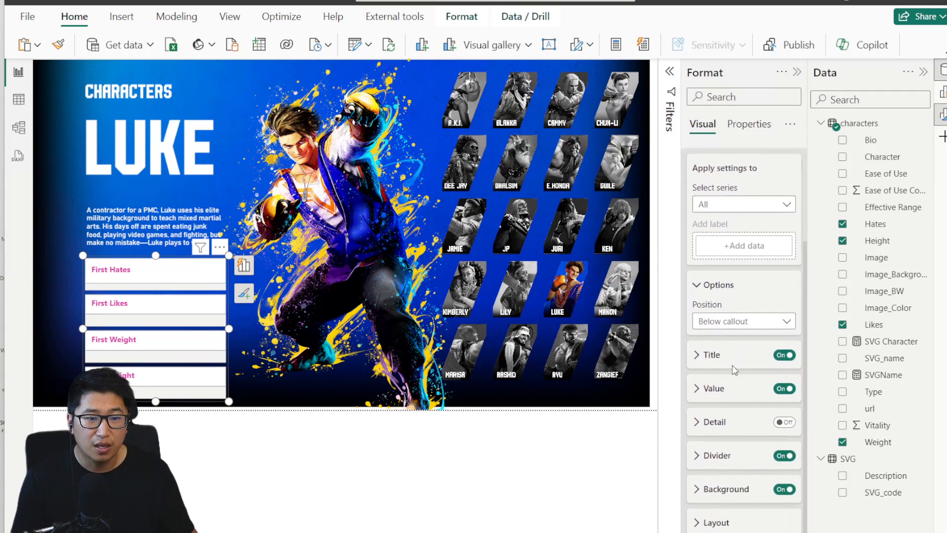
{"action": "left_click", "coordinate": [719, 527]}
{"action": "scroll", "coordinate": [730, 493], "scroll_direction": "down", "scroll_amount": 2}
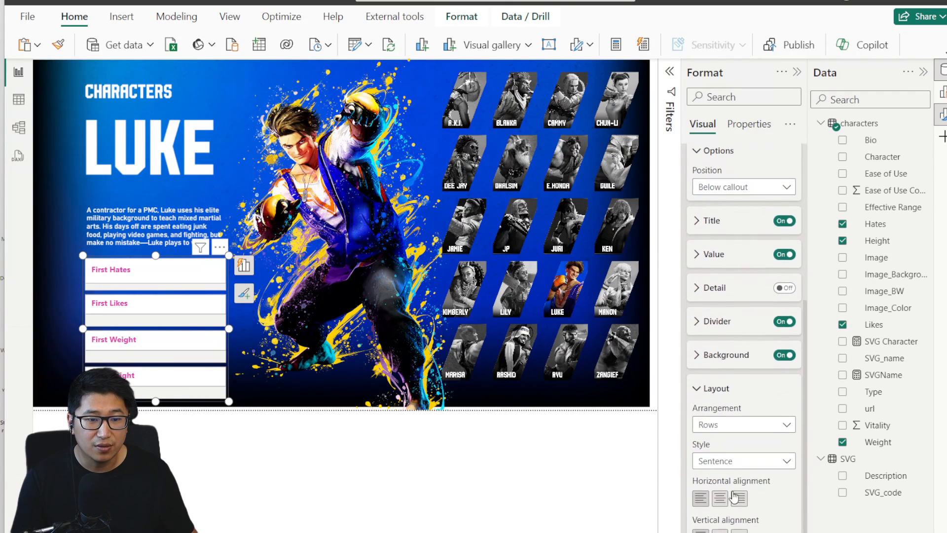
{"action": "left_click", "coordinate": [748, 461]}
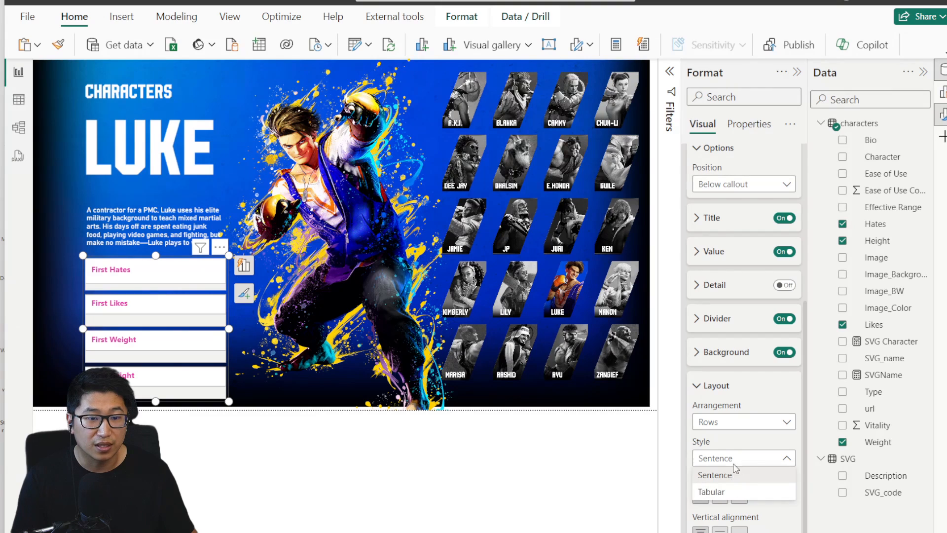
{"action": "left_click", "coordinate": [713, 387]}
{"action": "left_click", "coordinate": [707, 386]}
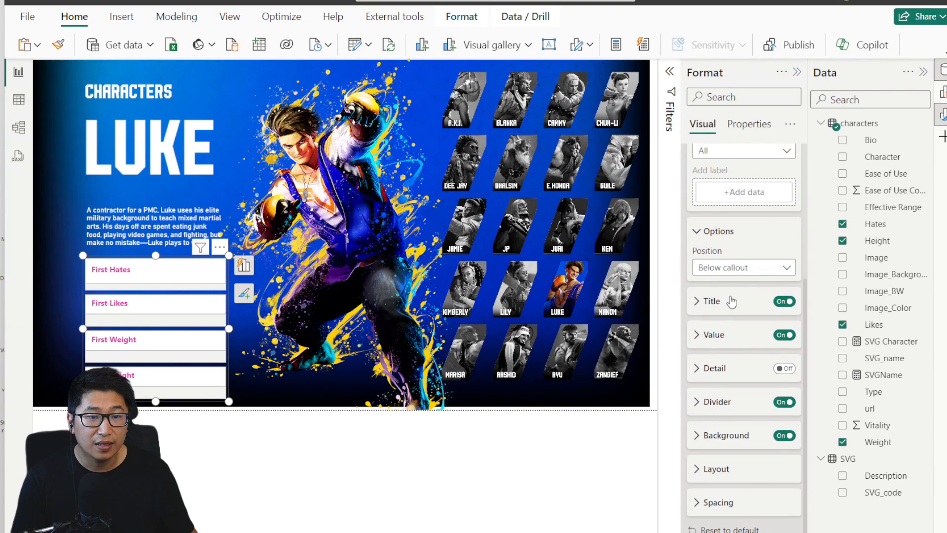
{"action": "left_click", "coordinate": [716, 335]}
{"action": "left_click", "coordinate": [713, 333]}
{"action": "left_click", "coordinate": [711, 301]}
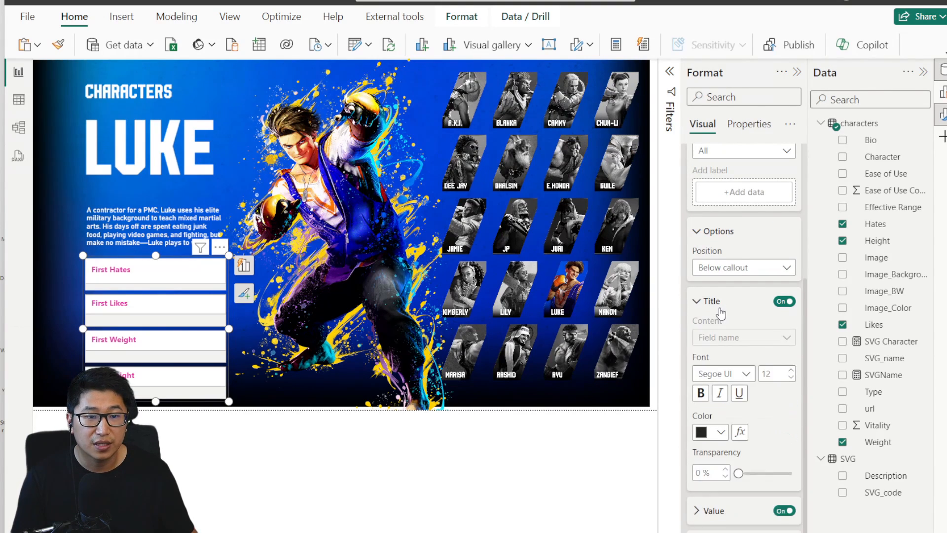
{"action": "left_click", "coordinate": [712, 301]}
{"action": "scroll", "coordinate": [729, 272], "scroll_direction": "up", "scroll_amount": 3}
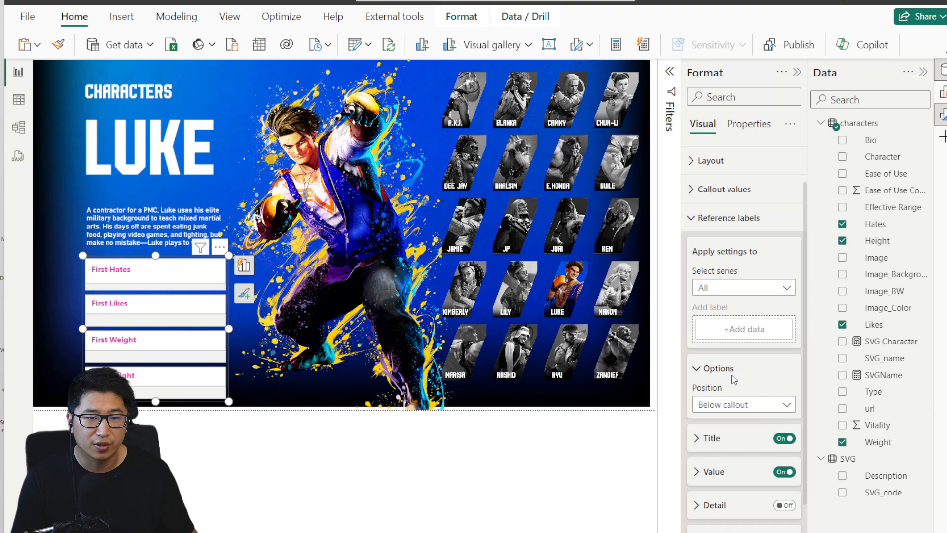
- Position the reference labels right of the callout for all series and turn off their titles
{"action": "left_click", "coordinate": [739, 406]}
{"action": "left_click", "coordinate": [739, 438]}
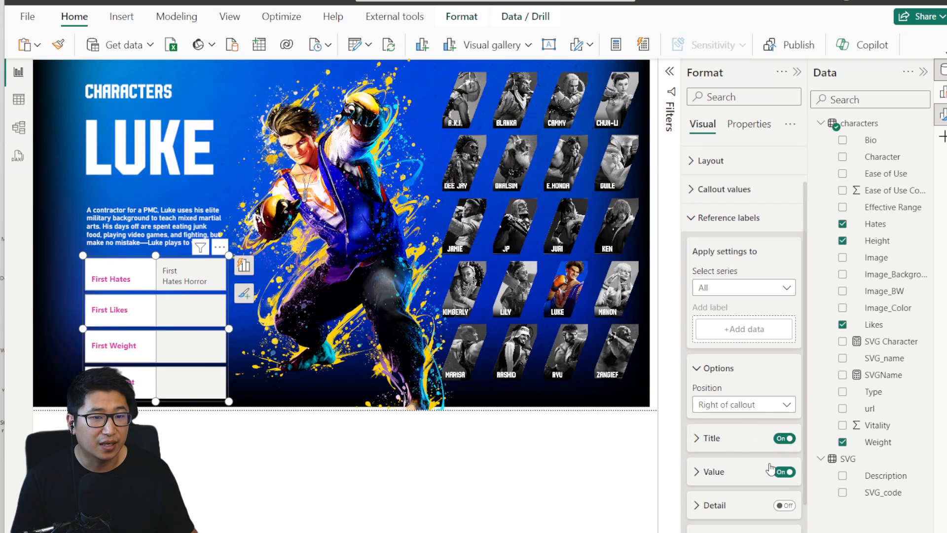
{"action": "left_click", "coordinate": [787, 439]}
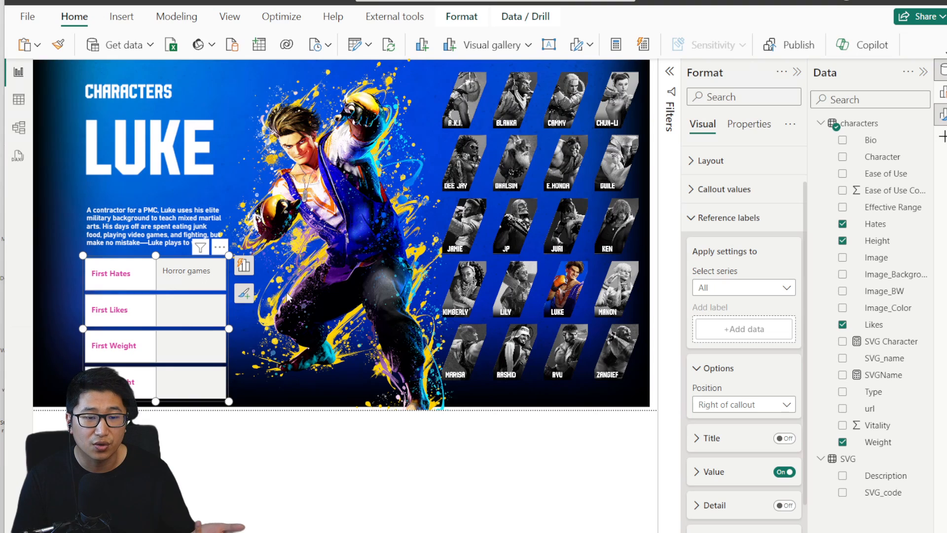
{"action": "scroll", "coordinate": [733, 508], "scroll_direction": "down", "scroll_amount": 1}
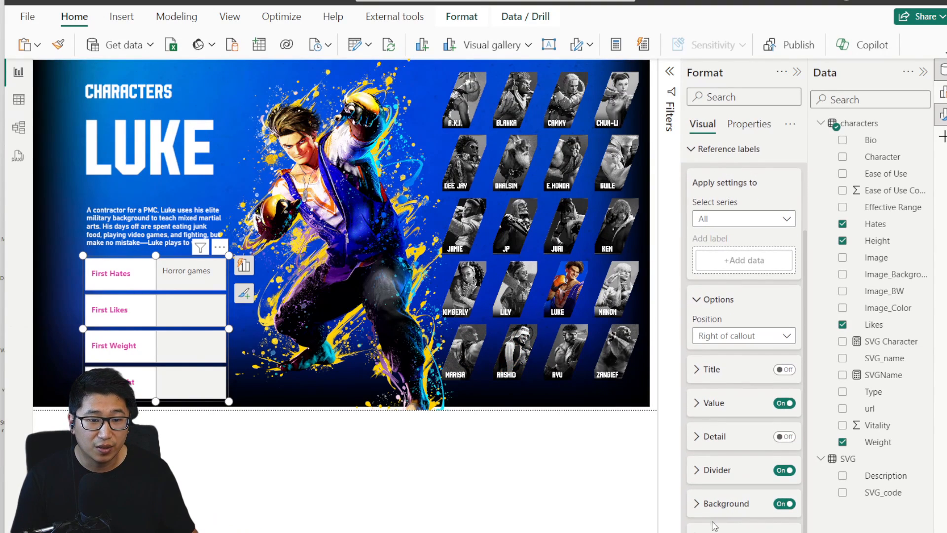
{"action": "scroll", "coordinate": [721, 522], "scroll_direction": "down", "scroll_amount": 2}
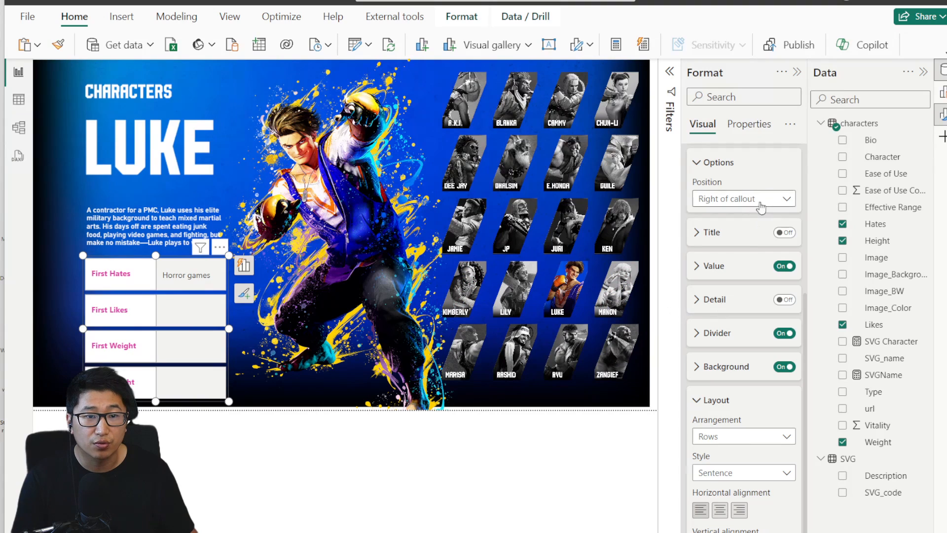
- Add the Likes field as the reference label of the First Likes series
{"action": "scroll", "coordinate": [762, 210], "scroll_direction": "up", "scroll_amount": 3}
{"action": "left_click", "coordinate": [762, 288]}
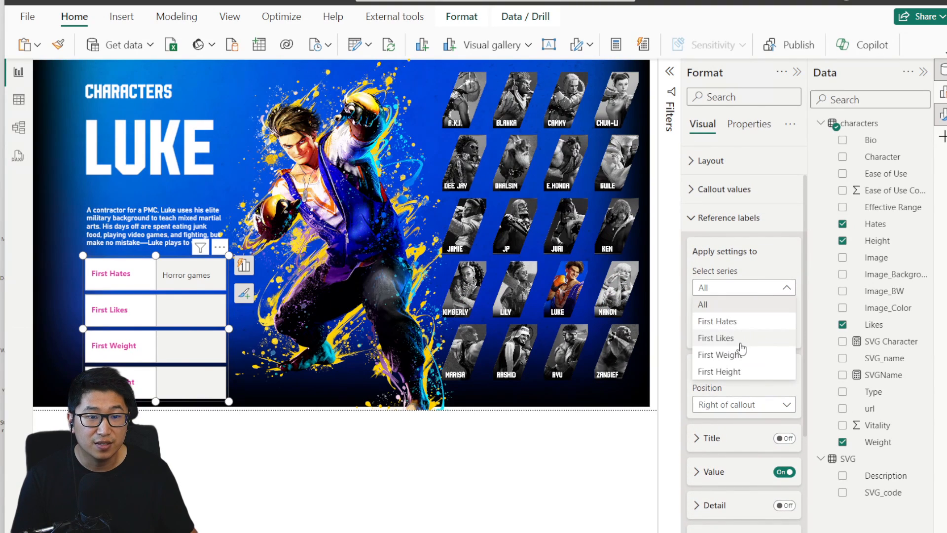
{"action": "left_click", "coordinate": [744, 338]}
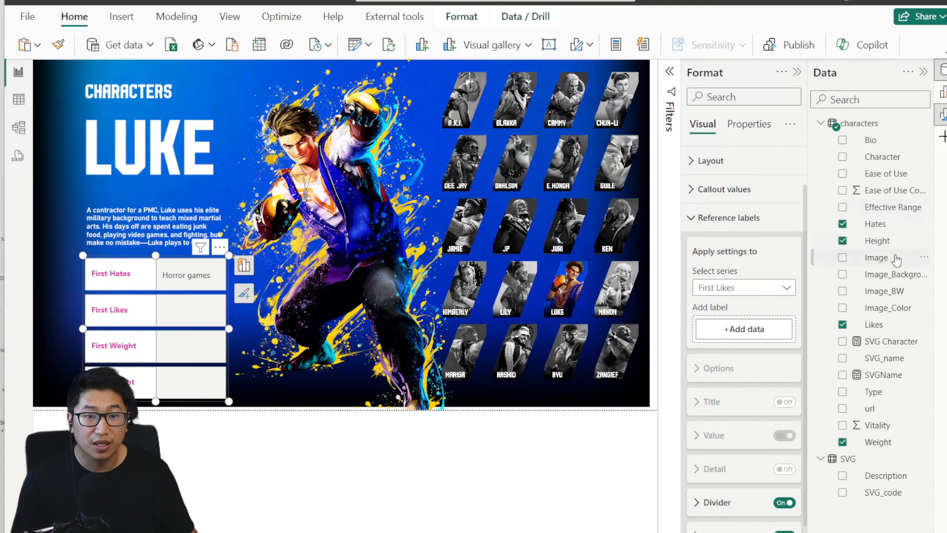
{"action": "left_click_drag", "start_coordinate": [874, 325], "coordinate": [744, 335]}
{"action": "scroll", "coordinate": [752, 397], "scroll_direction": "down", "scroll_amount": 2}
{"action": "left_click", "coordinate": [700, 326]}
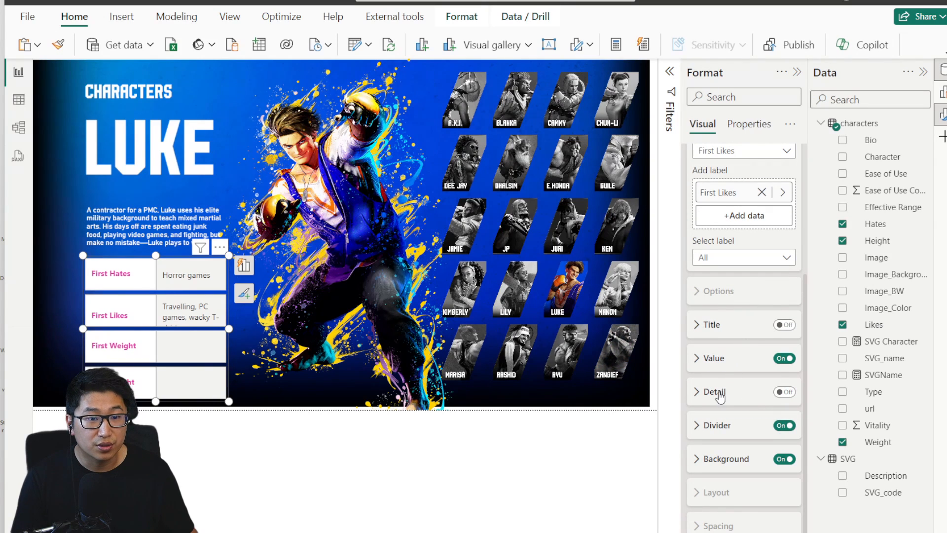
{"action": "left_click", "coordinate": [698, 359]}
{"action": "scroll", "coordinate": [762, 445], "scroll_direction": "down", "scroll_amount": 2}
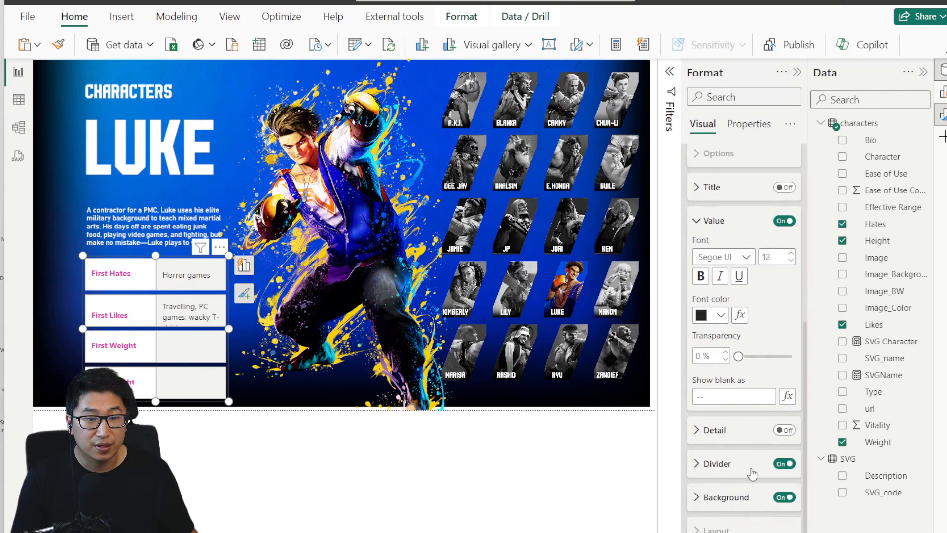
{"action": "scroll", "coordinate": [745, 398], "scroll_direction": "up", "scroll_amount": 1}
{"action": "left_click", "coordinate": [698, 288]}
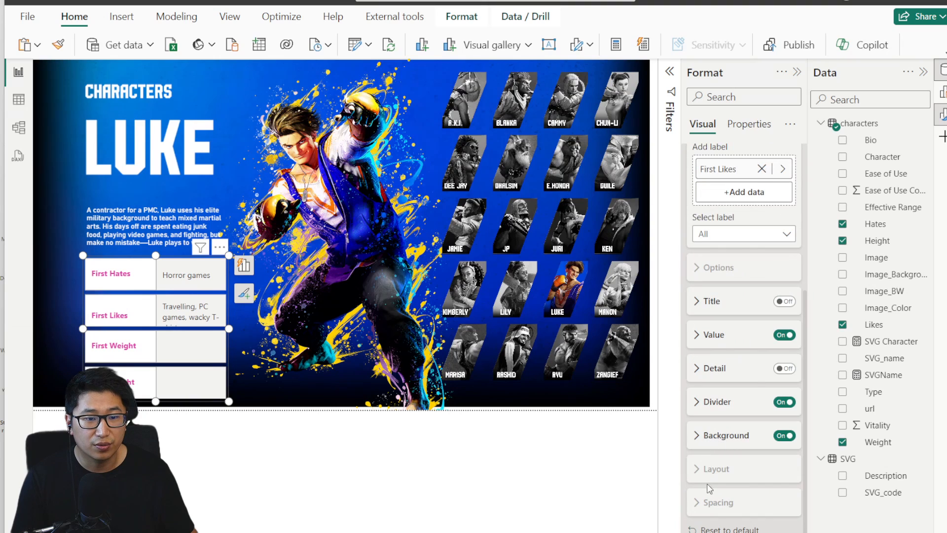
- Add the Weight and Height fields as reference labels of the First Weight and First Height series respectively
{"action": "scroll", "coordinate": [751, 366], "scroll_direction": "up", "scroll_amount": 2}
{"action": "left_click", "coordinate": [769, 260]}
{"action": "left_click", "coordinate": [730, 330]}
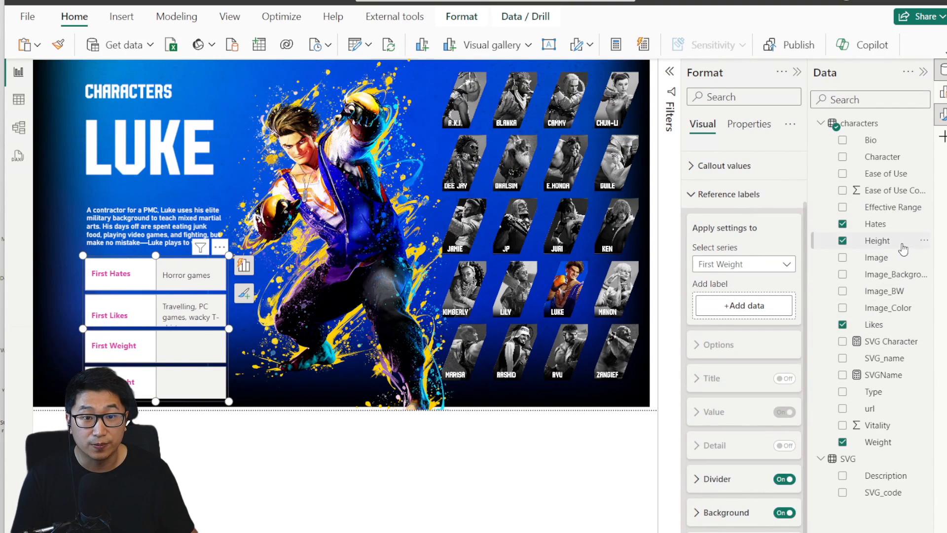
{"action": "left_click_drag", "start_coordinate": [903, 249], "coordinate": [744, 305]}
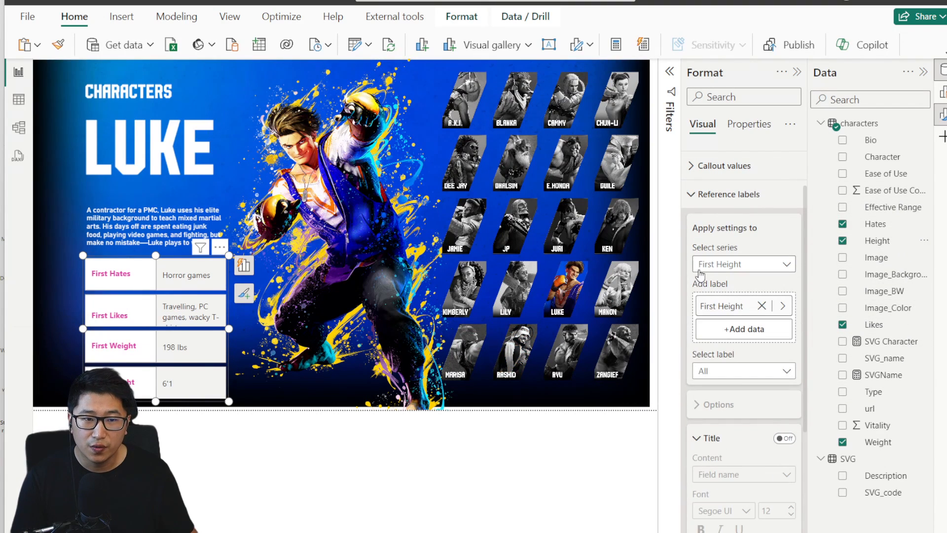
- Turn off the reference labels' divider and background for all series, keeping their values on
{"action": "left_click", "coordinate": [758, 266]}
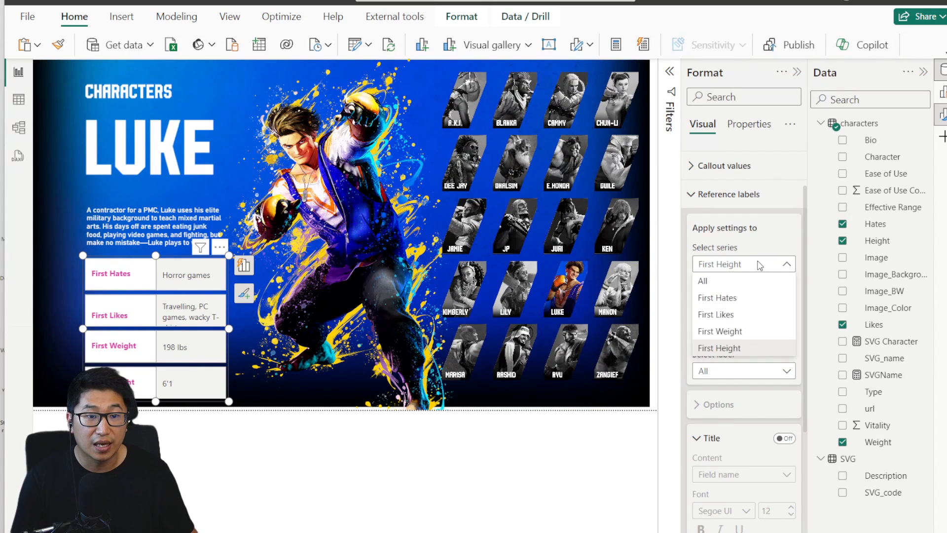
{"action": "left_click", "coordinate": [762, 279]}
{"action": "scroll", "coordinate": [750, 382], "scroll_direction": "down", "scroll_amount": 2}
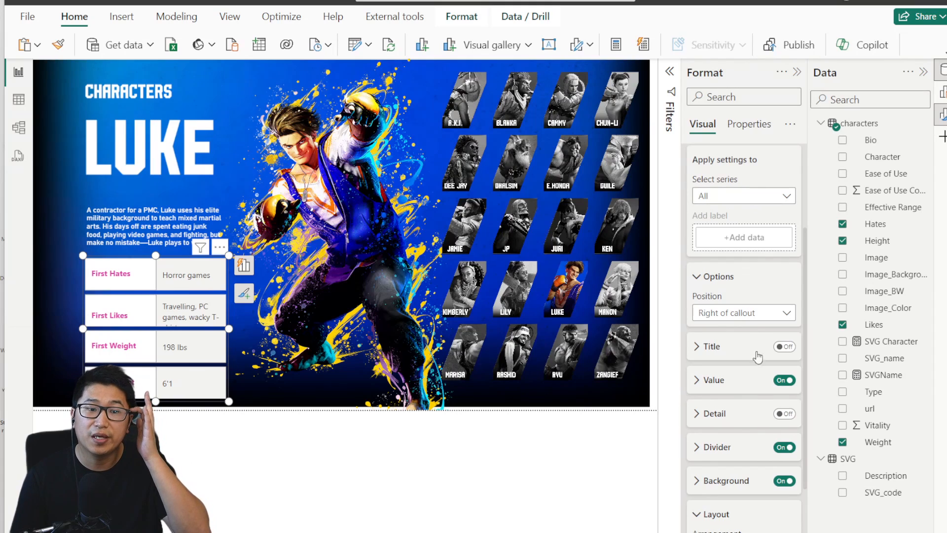
{"action": "scroll", "coordinate": [747, 472], "scroll_direction": "down", "scroll_amount": 2}
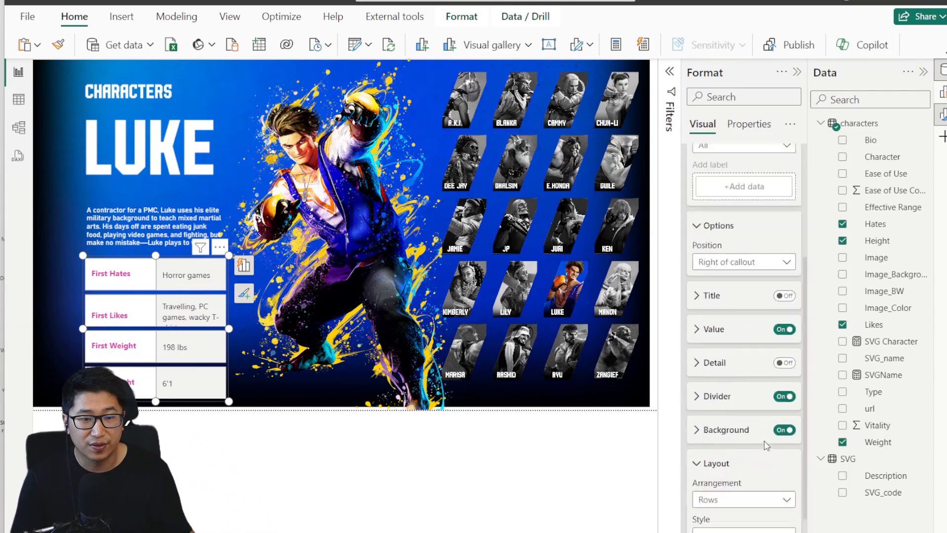
{"action": "left_click", "coordinate": [784, 379]}
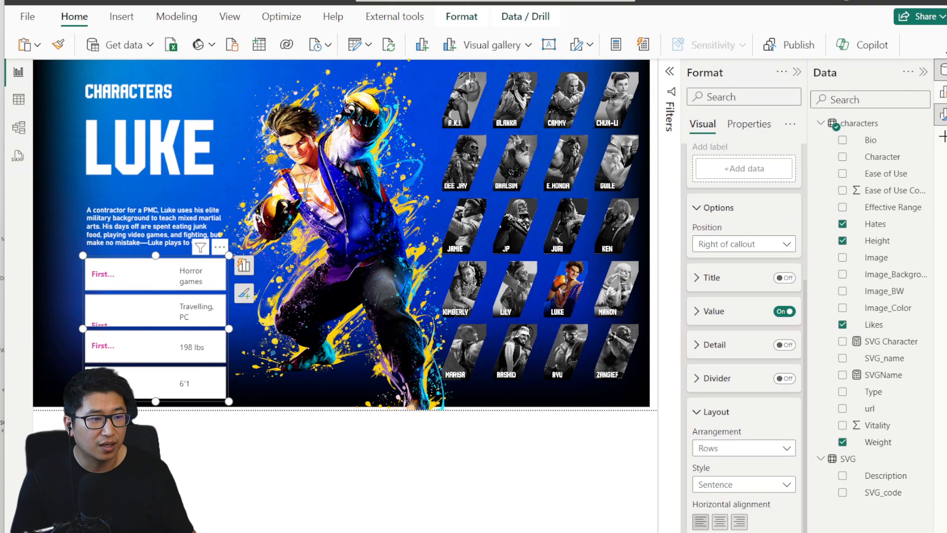
{"action": "left_click", "coordinate": [790, 313]}
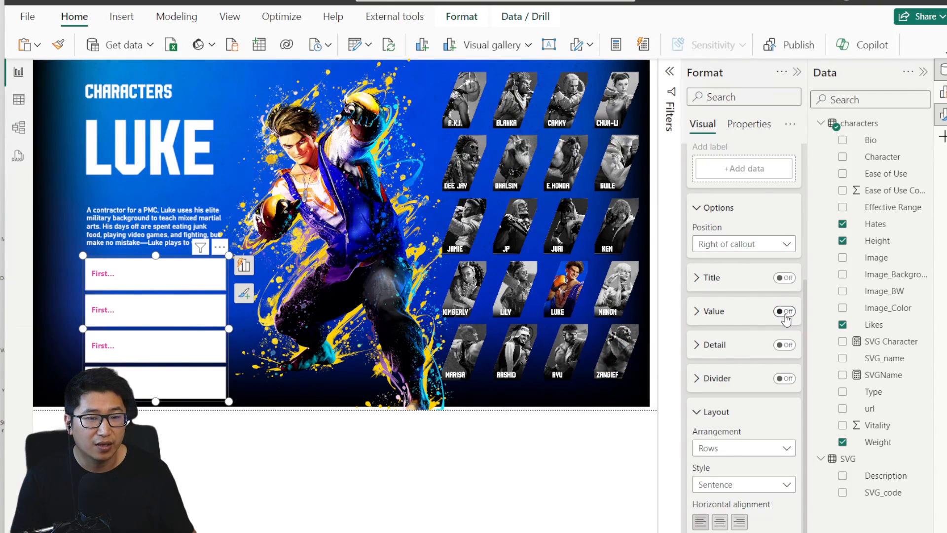
{"action": "left_click", "coordinate": [785, 314]}
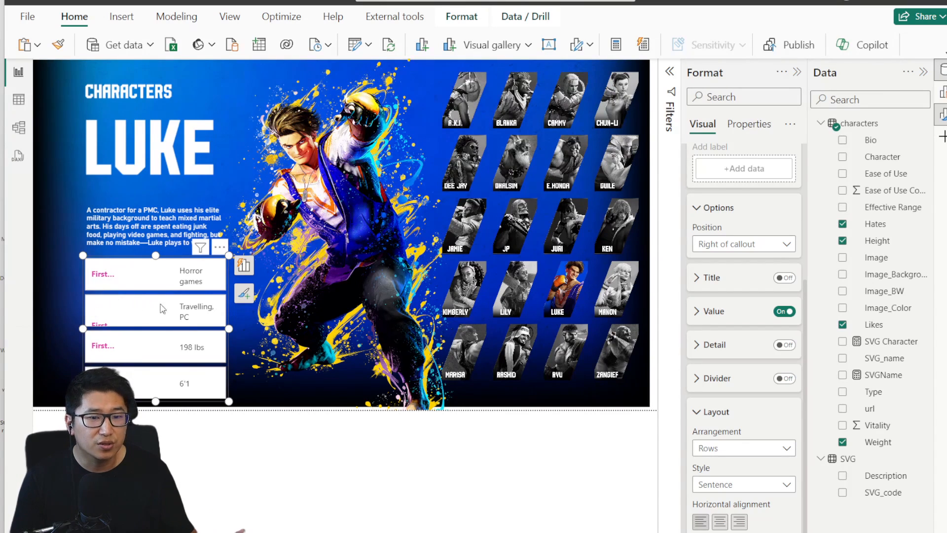
- Check the reference labels' layout and spacing settings, and shrink the attribute card visual beneath the bio text
{"action": "scroll", "coordinate": [758, 301], "scroll_direction": "up", "scroll_amount": 3}
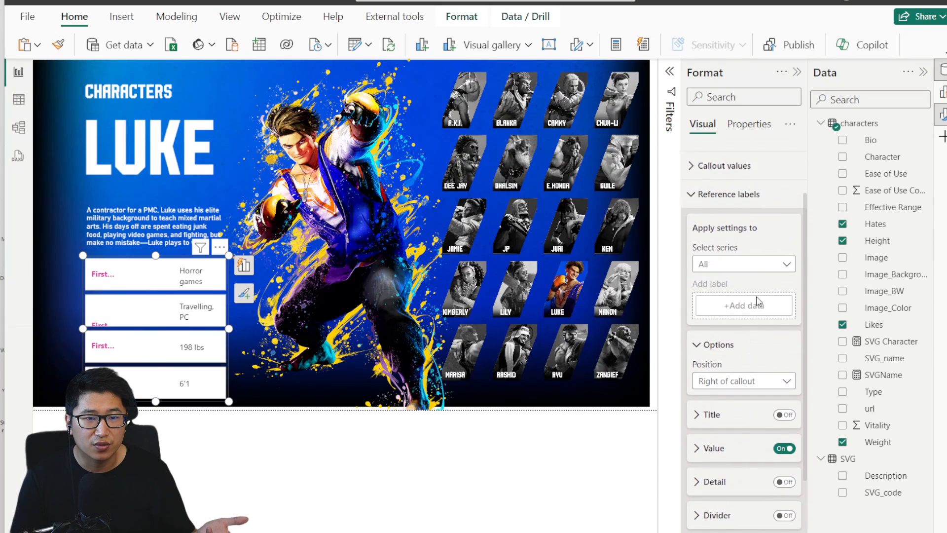
{"action": "left_click", "coordinate": [755, 264]}
{"action": "left_click", "coordinate": [723, 272]}
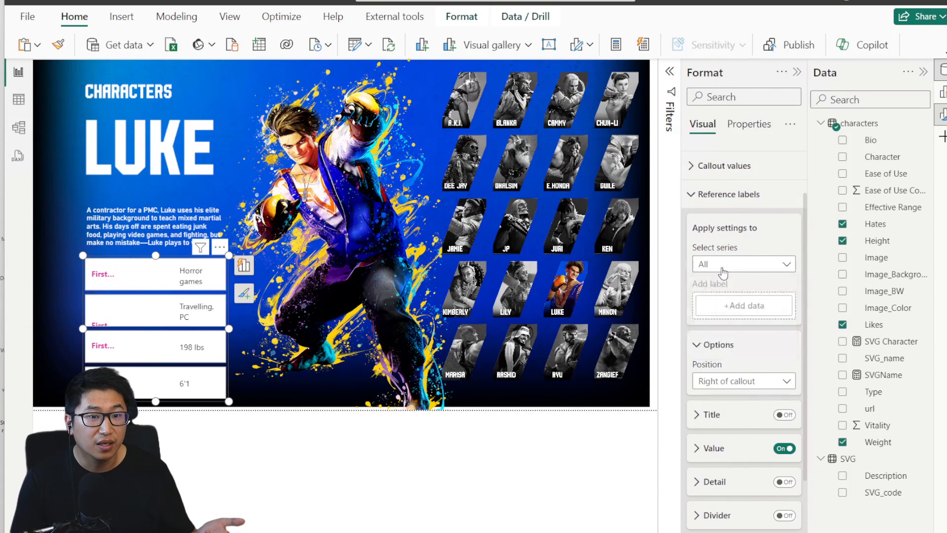
{"action": "scroll", "coordinate": [730, 345], "scroll_direction": "down", "scroll_amount": 5}
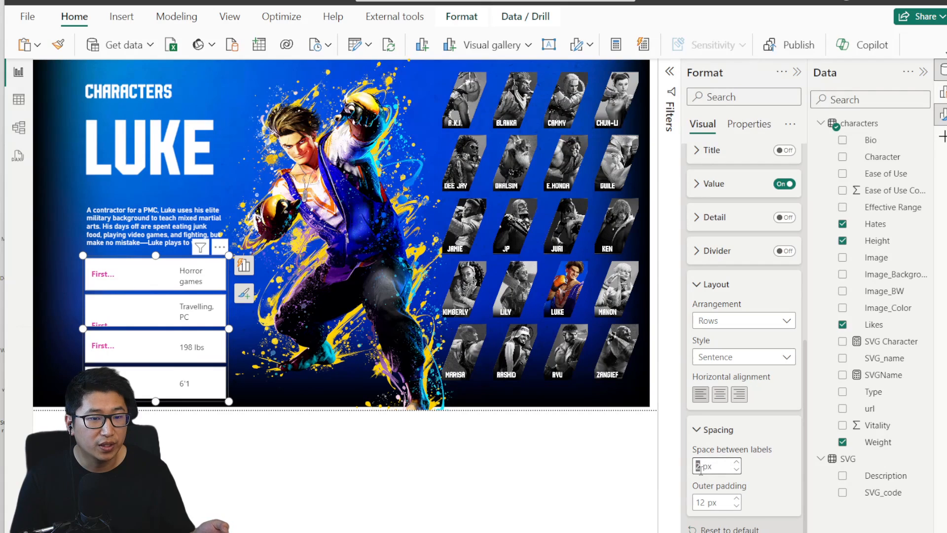
{"action": "scroll", "coordinate": [739, 396], "scroll_direction": "up", "scroll_amount": 3}
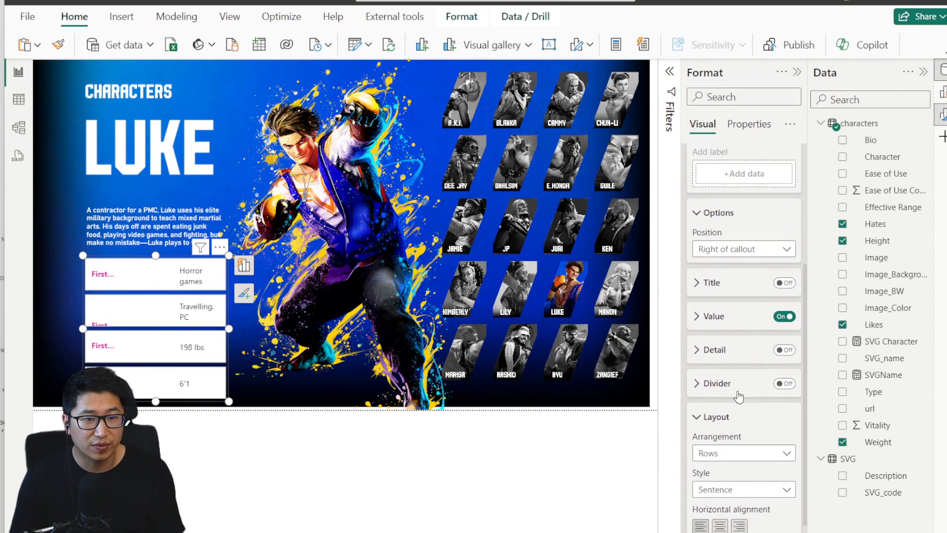
{"action": "left_click", "coordinate": [699, 422]}
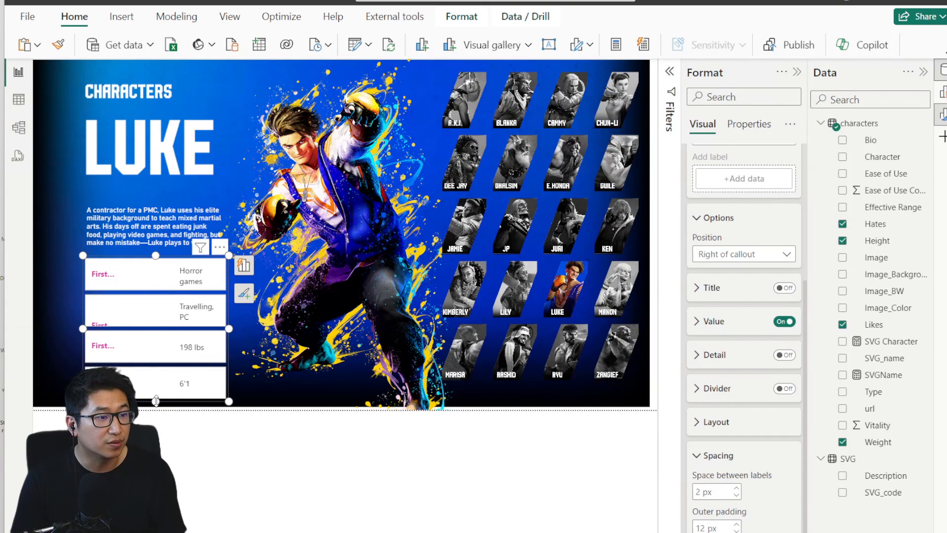
{"action": "left_click_drag", "start_coordinate": [156, 401], "coordinate": [161, 353]}
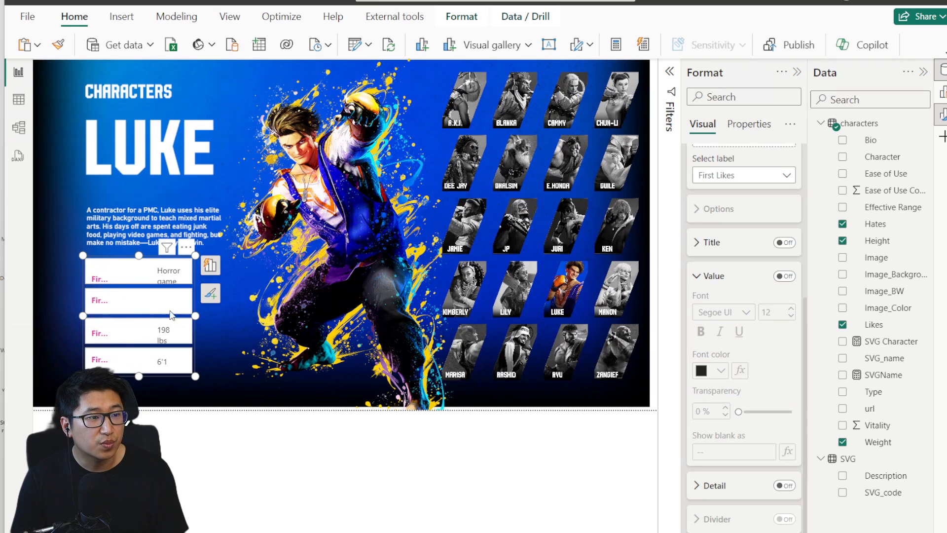
- Widen the attribute card visual and turn on the First Likes reference label's value
{"action": "left_click_drag", "start_coordinate": [196, 315], "coordinate": [229, 308]}
{"action": "left_click", "coordinate": [785, 278]}
{"action": "scroll", "coordinate": [737, 295], "scroll_direction": "up", "scroll_amount": 5}
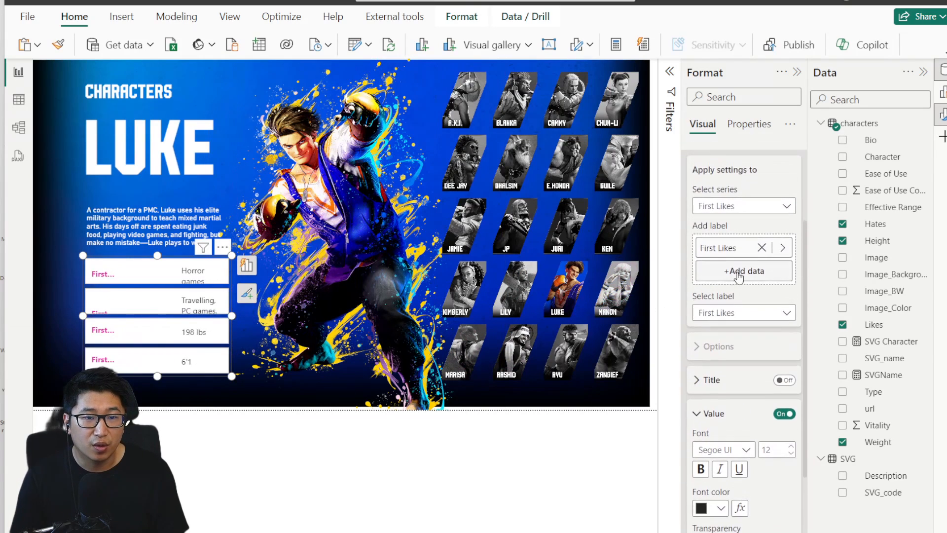
- Rename the First Hates and First Likes fields of the attribute card to Hates and Likes
{"action": "left_click", "coordinate": [734, 275]}
{"action": "left_click", "coordinate": [724, 243]}
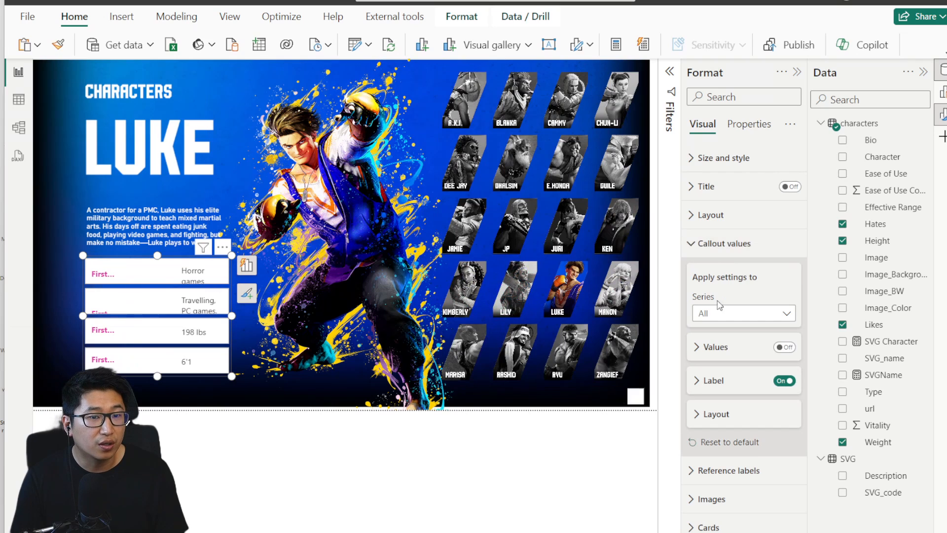
{"action": "left_click", "coordinate": [941, 92]}
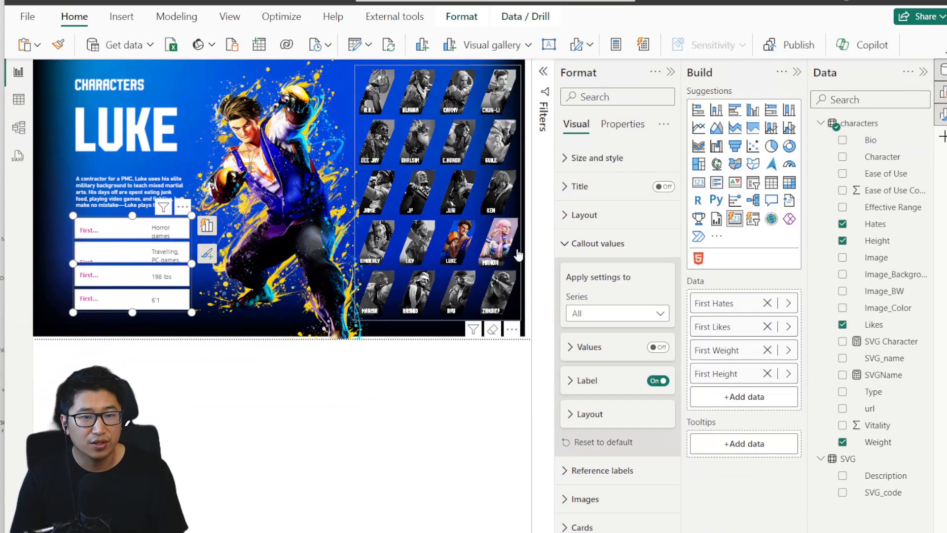
{"action": "double_click", "coordinate": [707, 307]}
{"action": "left_click", "coordinate": [711, 302]}
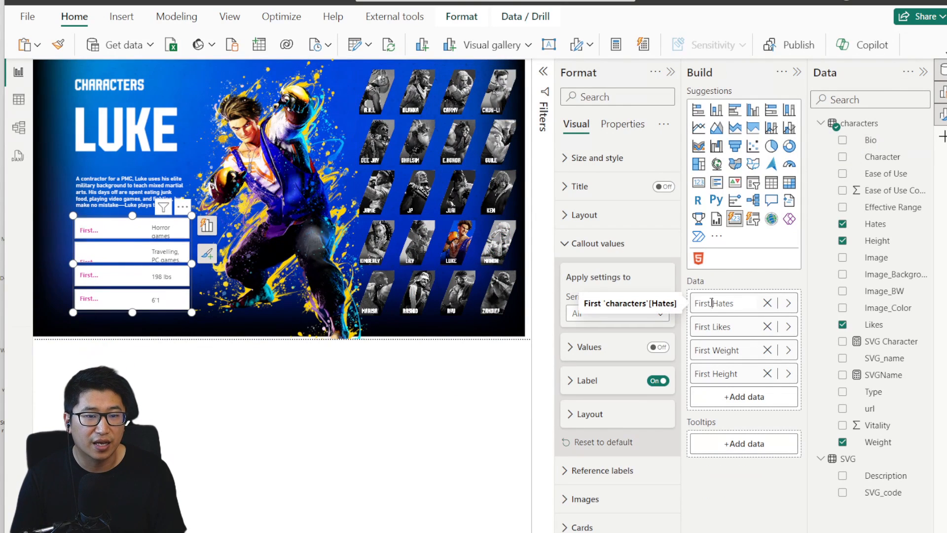
{"action": "key", "text": "BackSpace"}
{"action": "double_click", "coordinate": [716, 326]}
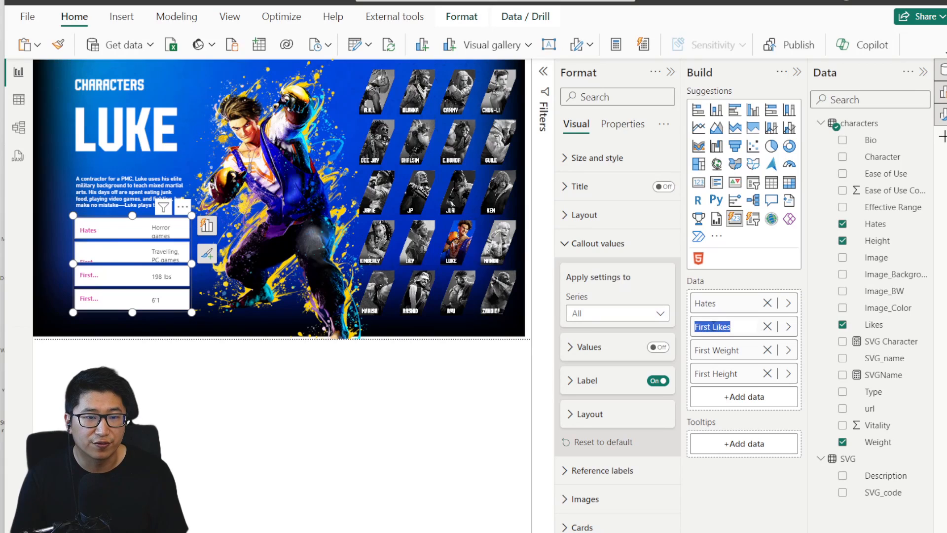
{"action": "left_click", "coordinate": [715, 327]}
{"action": "key", "text": "BackSpace"}
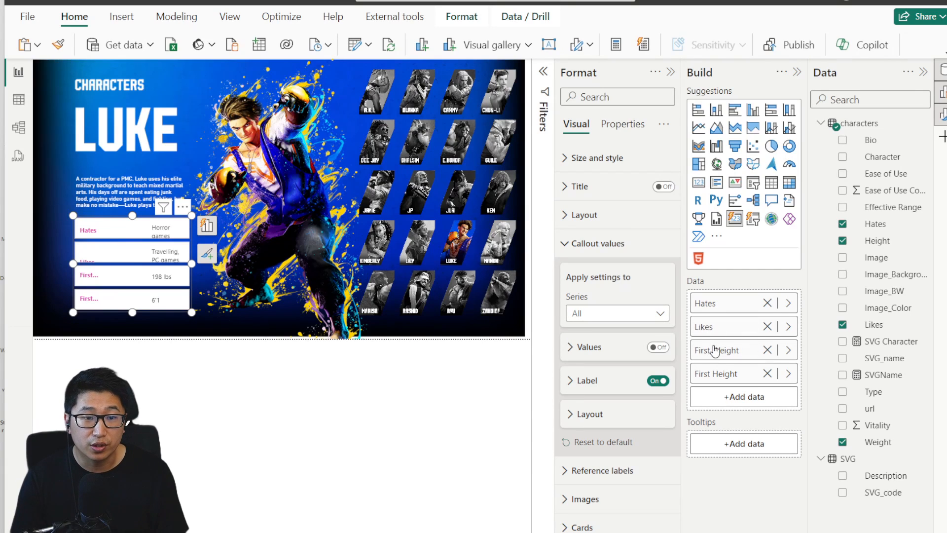
- Rename the First Weight and First Height fields of the attribute card to Weight and Height
{"action": "double_click", "coordinate": [715, 350]}
{"action": "left_click", "coordinate": [714, 349]}
{"action": "double_click", "coordinate": [706, 350]}
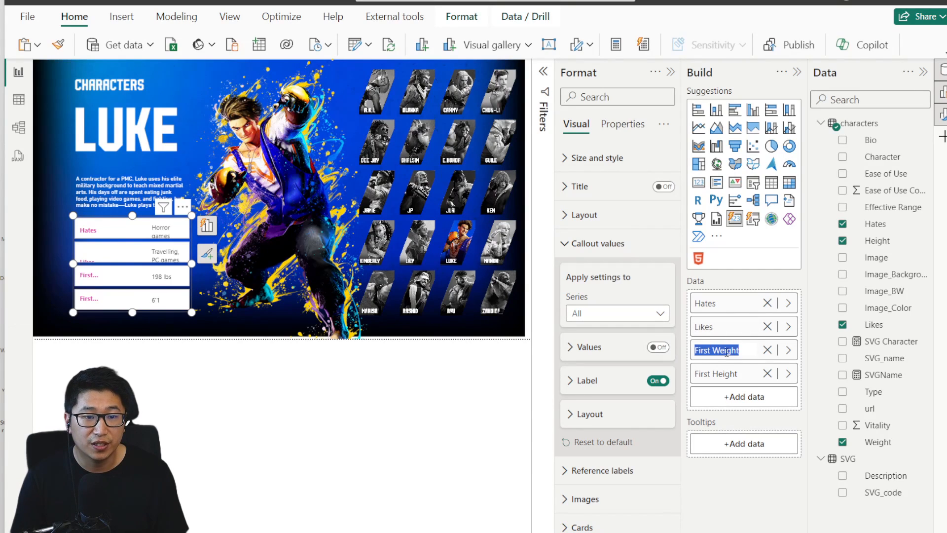
{"action": "key", "text": "BackSpace"}
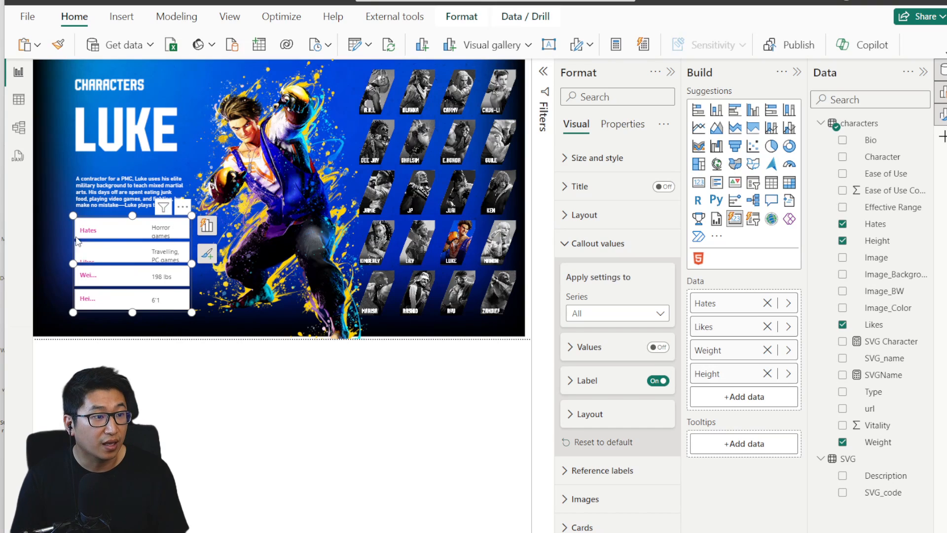
- Align the callout values vertically to the top and adjust the attribute card's width so the renamed labels fit
{"action": "left_click_drag", "start_coordinate": [191, 264], "coordinate": [254, 263]}
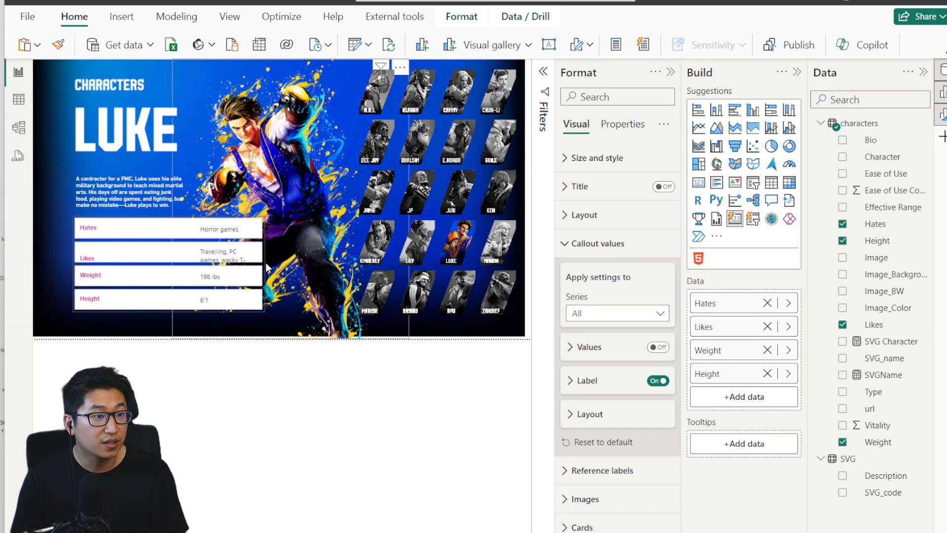
{"action": "left_click", "coordinate": [593, 415]}
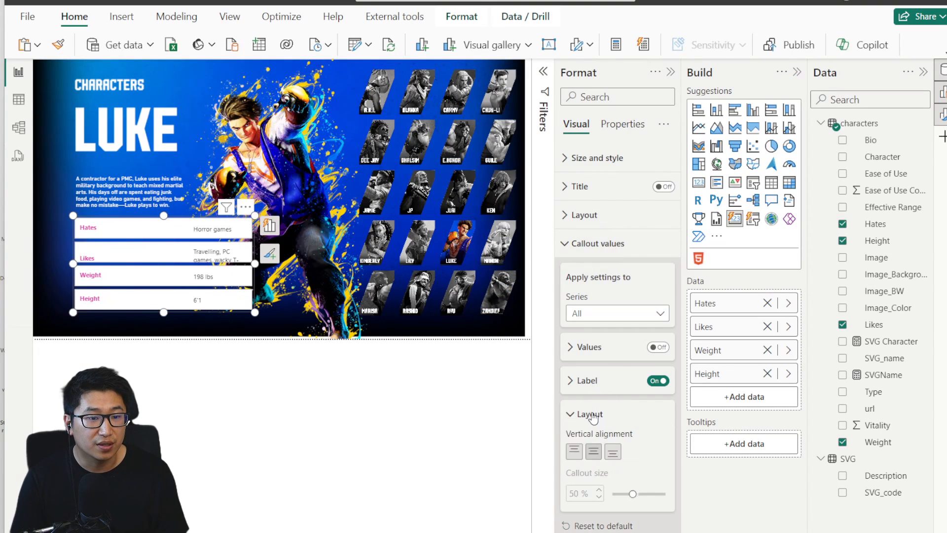
{"action": "left_click", "coordinate": [576, 452]}
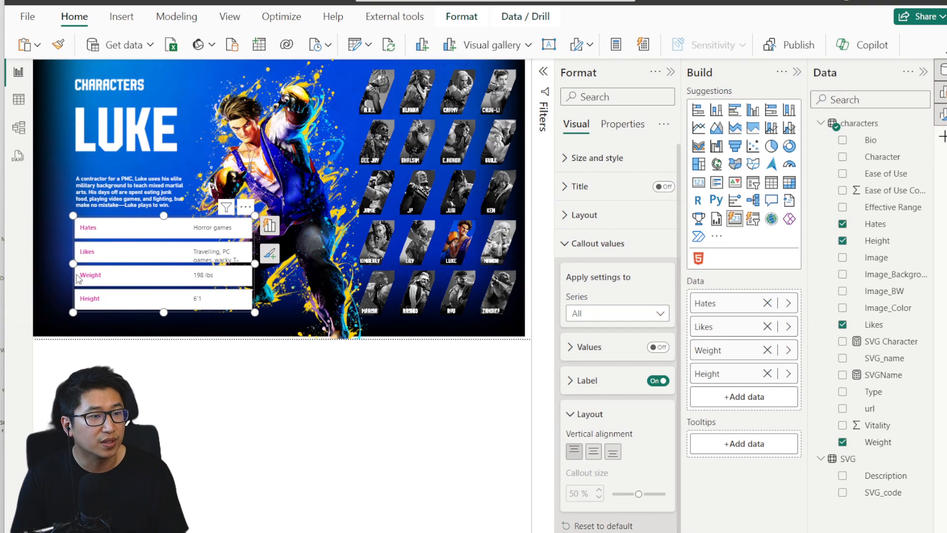
{"action": "left_click_drag", "start_coordinate": [249, 267], "coordinate": [214, 263]}
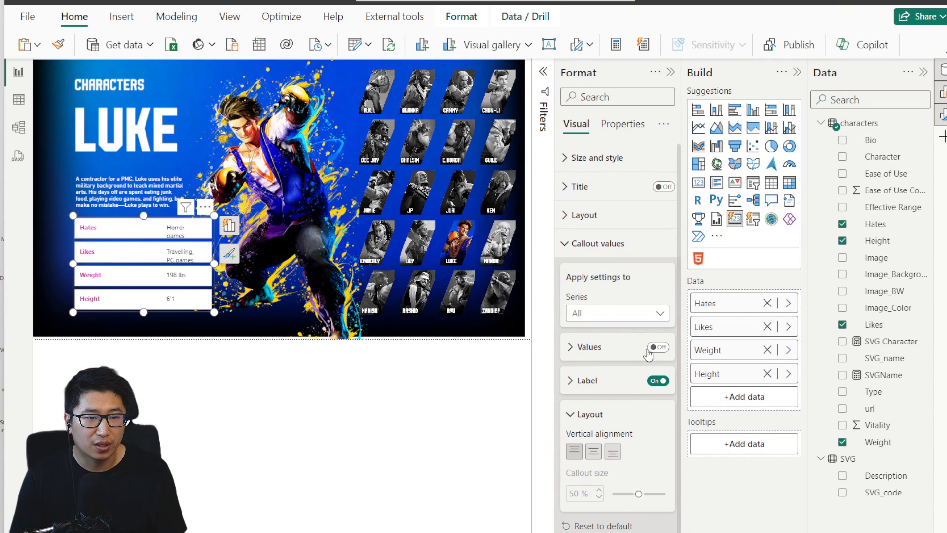
- Try hiding the callout labels for all series of the attribute card
{"action": "left_click", "coordinate": [603, 315]}
{"action": "left_click", "coordinate": [603, 316]}
{"action": "left_click", "coordinate": [652, 387]}
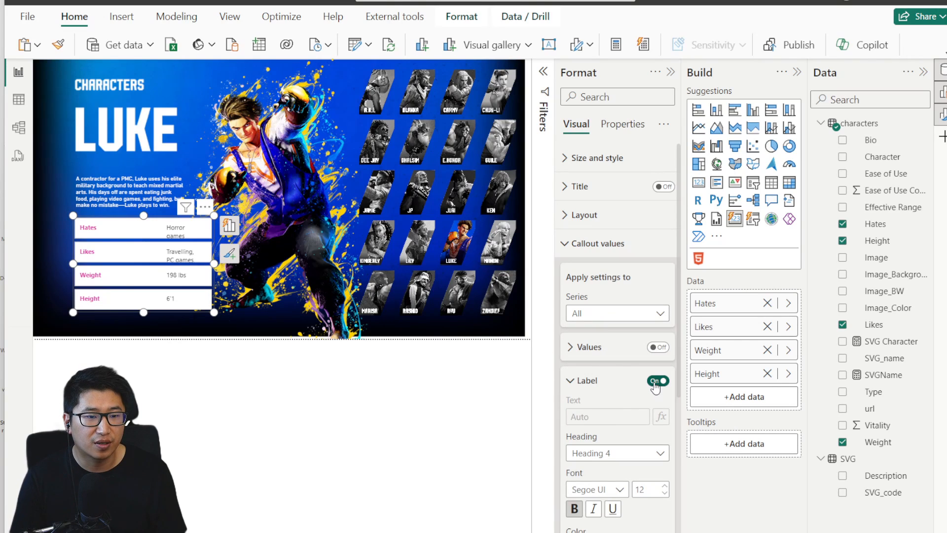
{"action": "left_click", "coordinate": [658, 381]}
{"action": "left_click", "coordinate": [587, 380]}
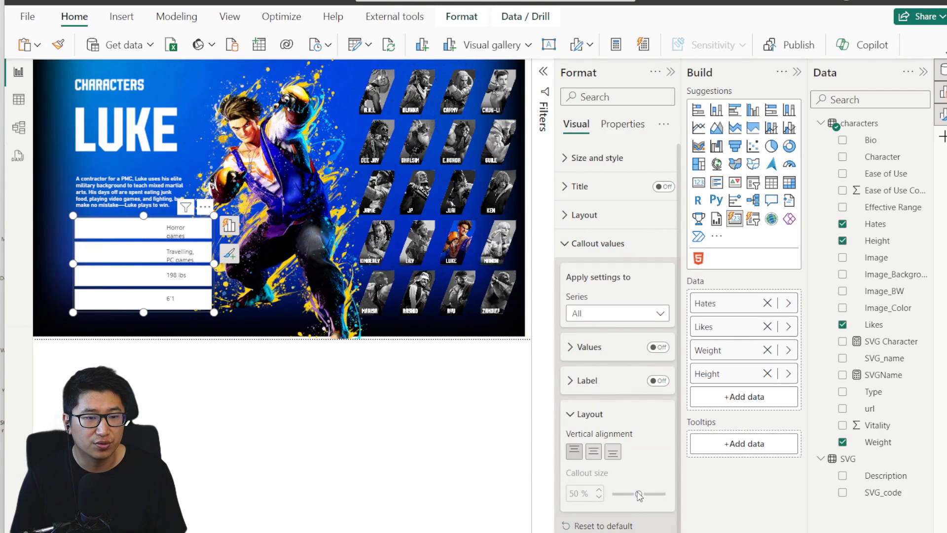
{"action": "left_click", "coordinate": [658, 380]}
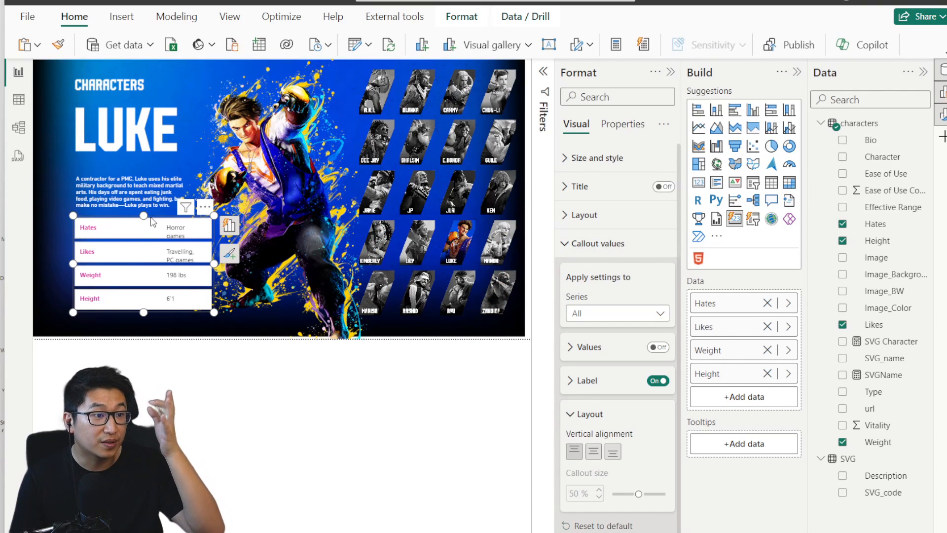
- Set the reference label settings to apply to all series
{"action": "left_click", "coordinate": [583, 253]}
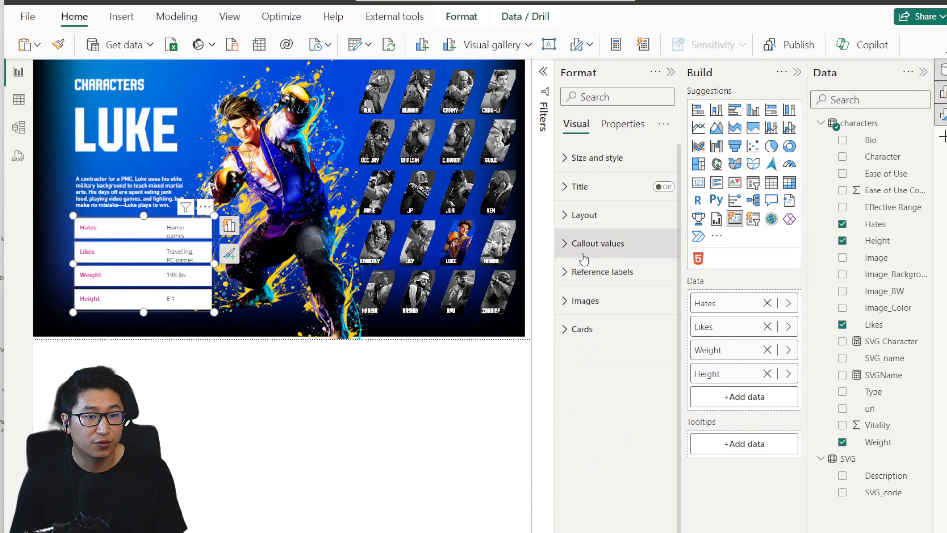
{"action": "left_click", "coordinate": [607, 271]}
{"action": "left_click", "coordinate": [622, 342]}
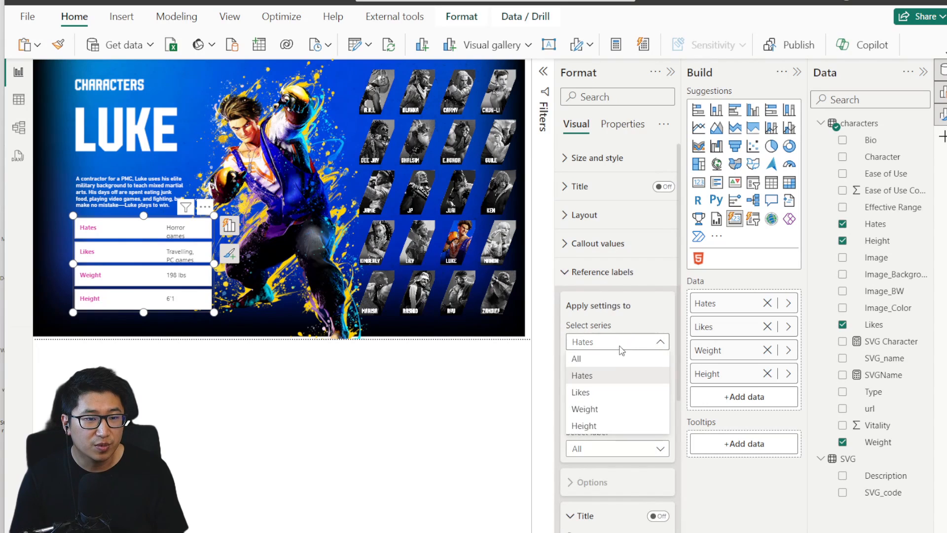
{"action": "left_click", "coordinate": [611, 359]}
{"action": "scroll", "coordinate": [609, 474], "scroll_direction": "down", "scroll_amount": 5}
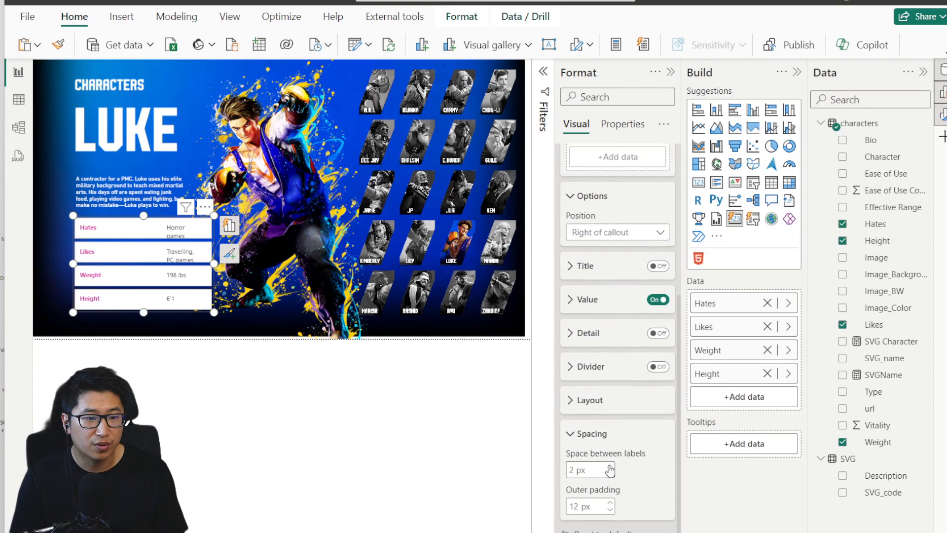
- Try the Tabular reference label style with a 97% value area, and return the style to Sentence
{"action": "left_click", "coordinate": [587, 398]}
{"action": "left_click", "coordinate": [586, 396]}
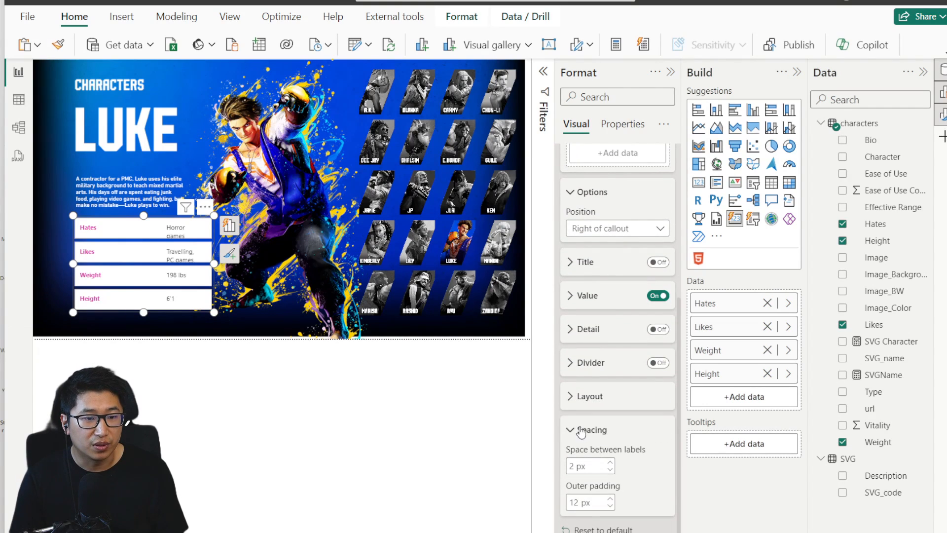
{"action": "left_click", "coordinate": [587, 397]}
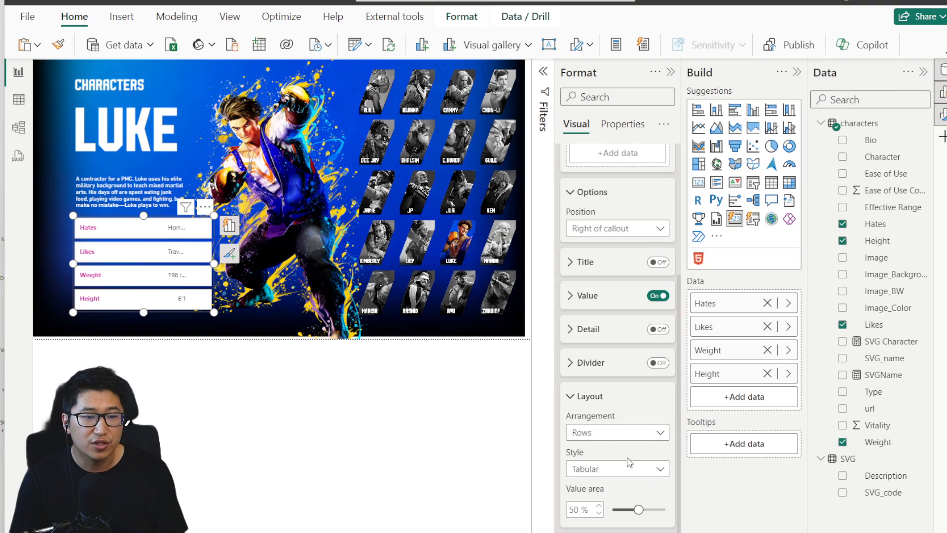
{"action": "left_click_drag", "start_coordinate": [634, 509], "coordinate": [664, 511]}
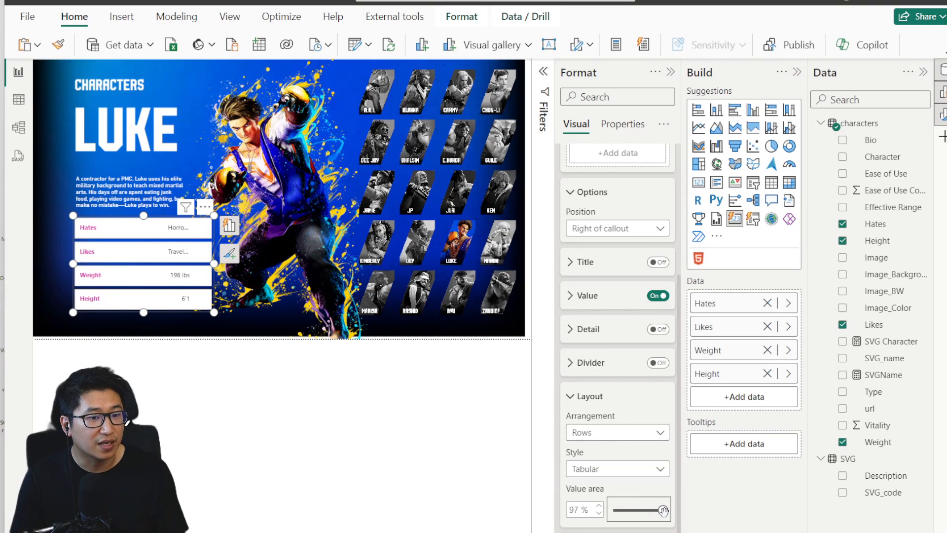
{"action": "left_click", "coordinate": [626, 468]}
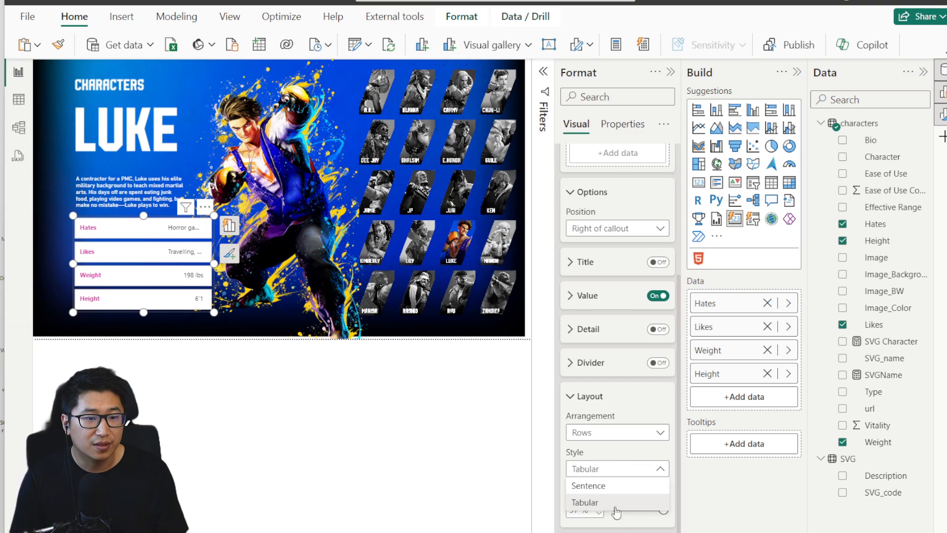
{"action": "left_click", "coordinate": [614, 486]}
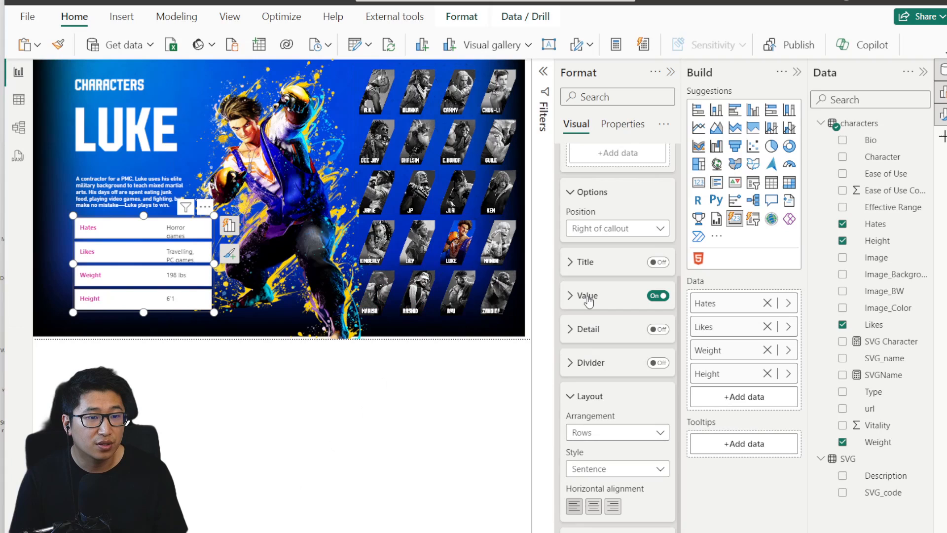
- Turn off the background and border of the cards for all series
{"action": "left_click", "coordinate": [586, 398]}
{"action": "left_click", "coordinate": [584, 333]}
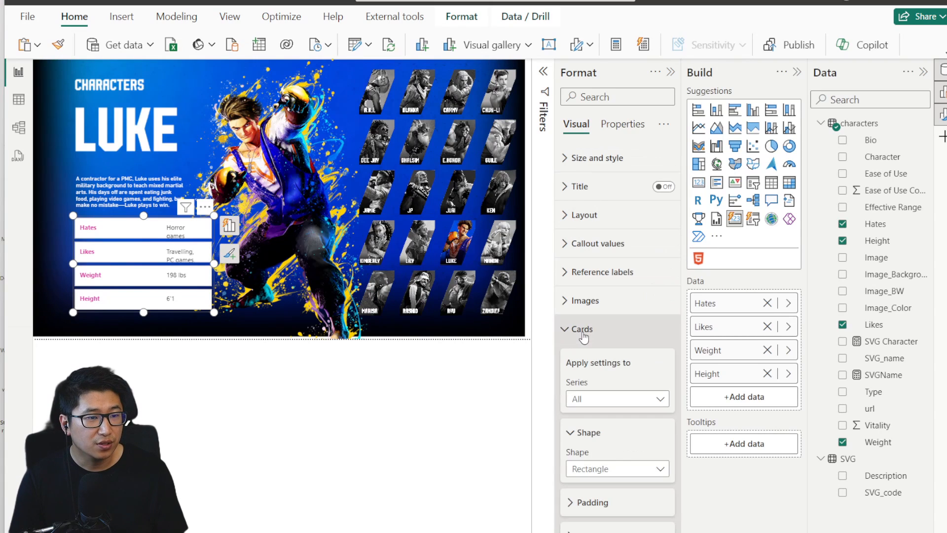
{"action": "scroll", "coordinate": [598, 371], "scroll_direction": "down", "scroll_amount": 3}
{"action": "left_click", "coordinate": [657, 433]}
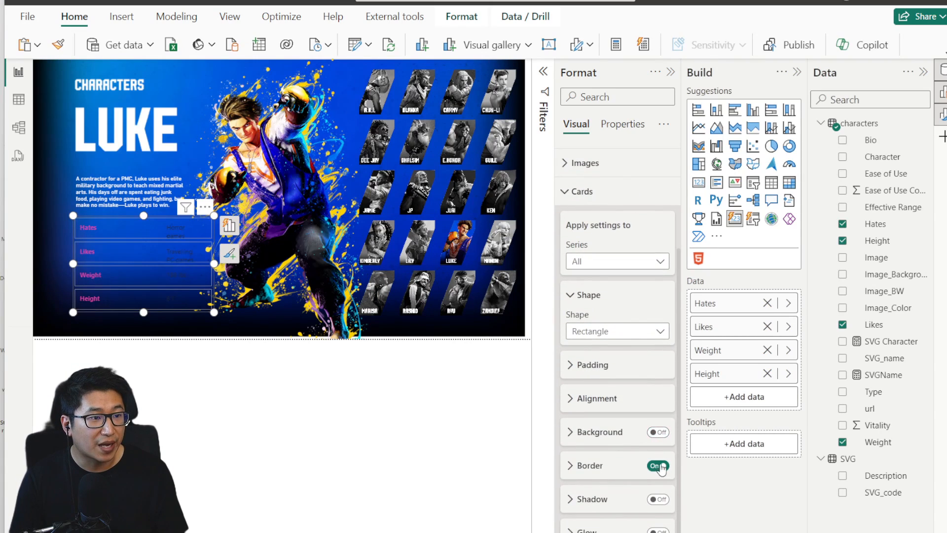
{"action": "left_click", "coordinate": [658, 466]}
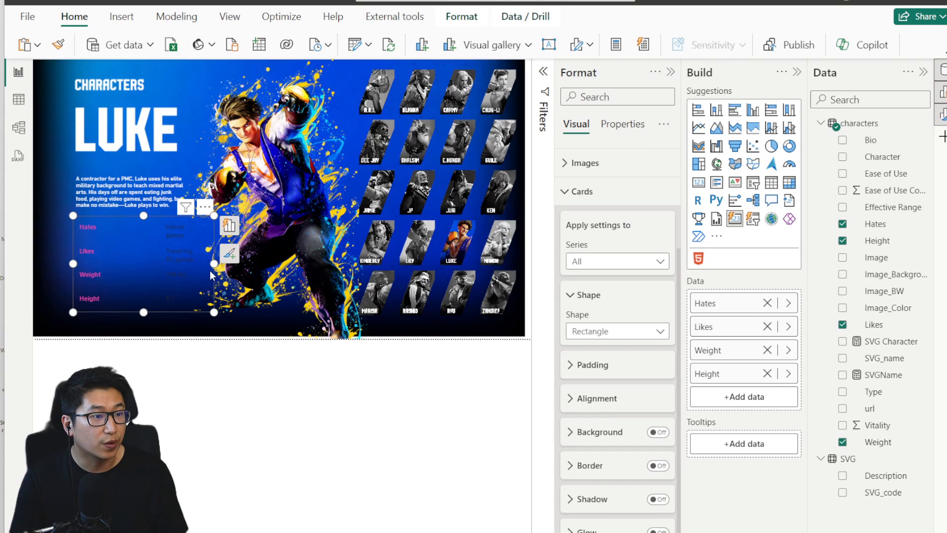
- Narrow the attribute card visual to roughly the bio text's width and reduce its height
{"action": "left_click_drag", "start_coordinate": [214, 264], "coordinate": [180, 262]}
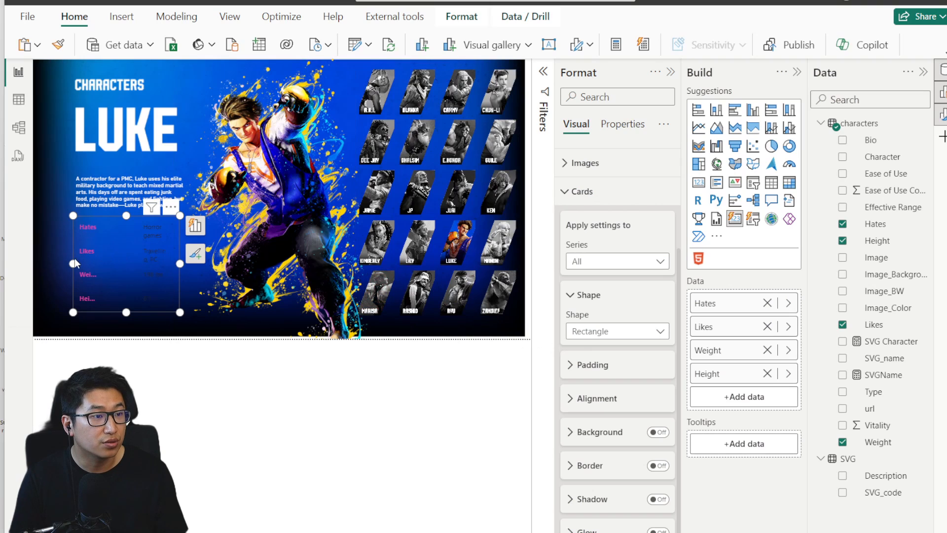
{"action": "left_click", "coordinate": [138, 291]}
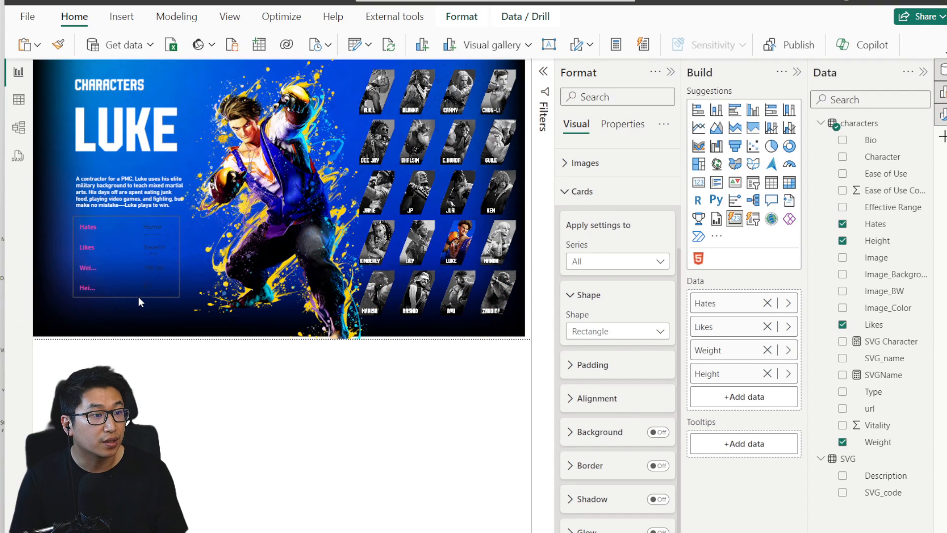
{"action": "left_click", "coordinate": [138, 297]}
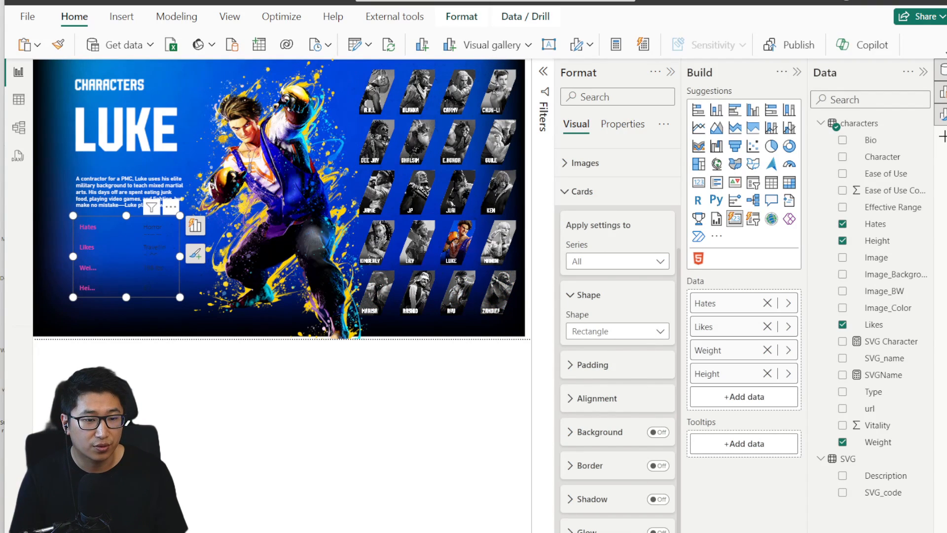
- Set the reference label values of all series to white at font size 10
{"action": "scroll", "coordinate": [610, 352], "scroll_direction": "up", "scroll_amount": 10}
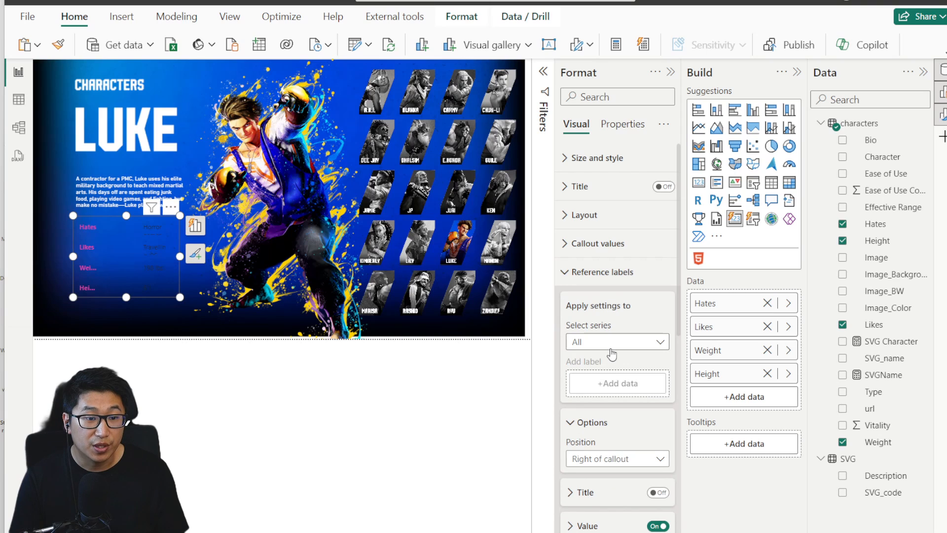
{"action": "scroll", "coordinate": [611, 354], "scroll_direction": "down", "scroll_amount": 3}
{"action": "left_click", "coordinate": [580, 390]}
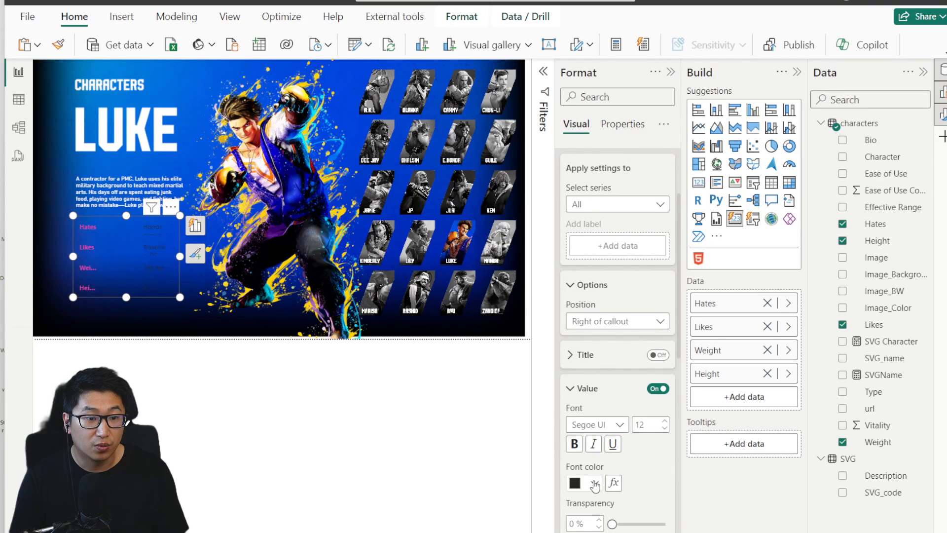
{"action": "left_click", "coordinate": [594, 483]}
{"action": "left_click", "coordinate": [583, 262]}
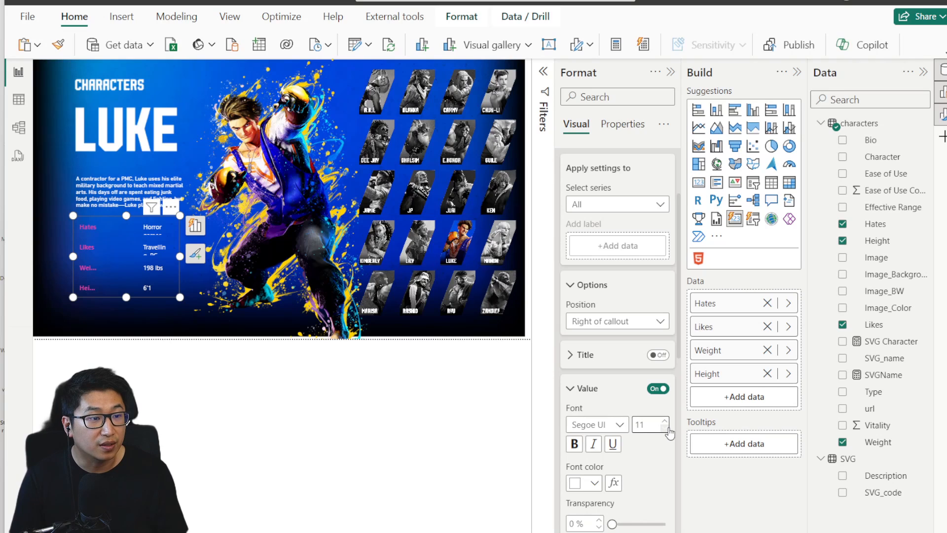
{"action": "left_click", "coordinate": [665, 429]}
- Make the attribute card visual taller and wider so the Likes value fits on two lines
{"action": "left_click_drag", "start_coordinate": [179, 256], "coordinate": [220, 257]}
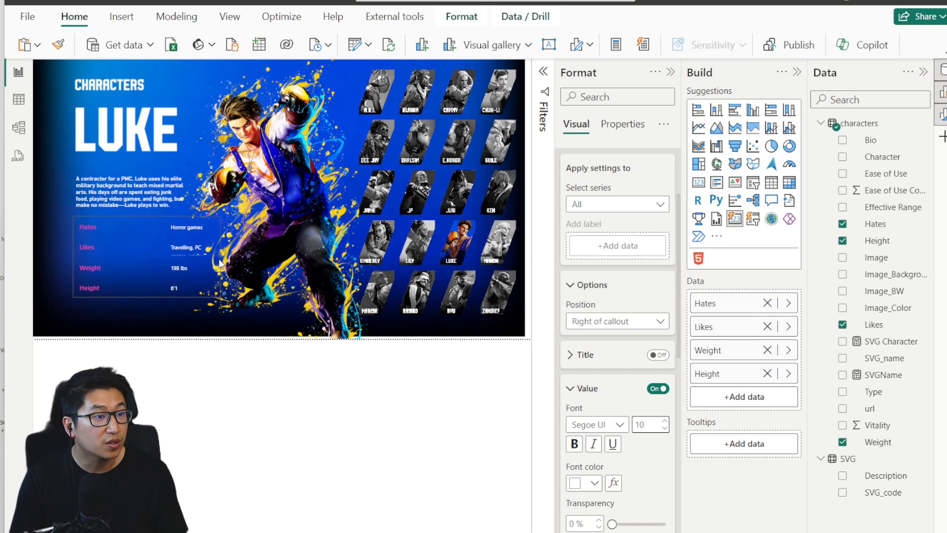
{"action": "mouse_move", "coordinate": [127, 297]}
{"action": "left_mouse_down"}
{"action": "mouse_move", "coordinate": [127, 318]}
{"action": "mouse_move", "coordinate": [131, 308]}
{"action": "left_mouse_up"}
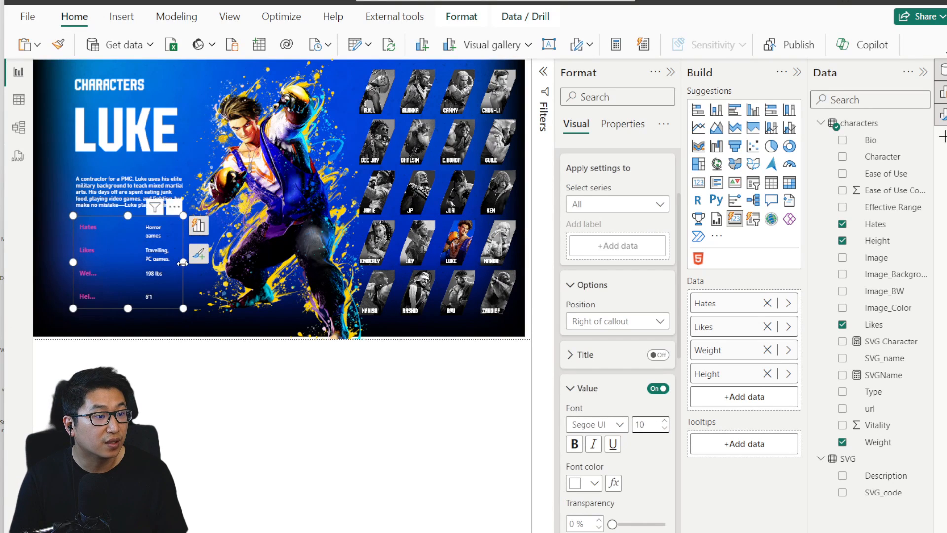
{"action": "left_click_drag", "start_coordinate": [183, 262], "coordinate": [210, 262]}
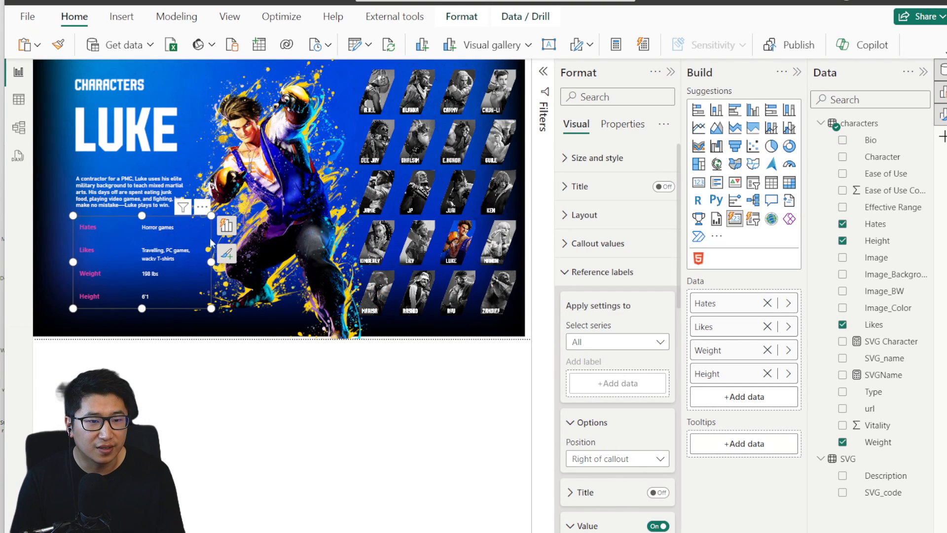
- Right-align the reference labels of all series and narrow the attribute card visual to roughly the bio text's width
{"action": "scroll", "coordinate": [583, 324], "scroll_direction": "down", "scroll_amount": 10}
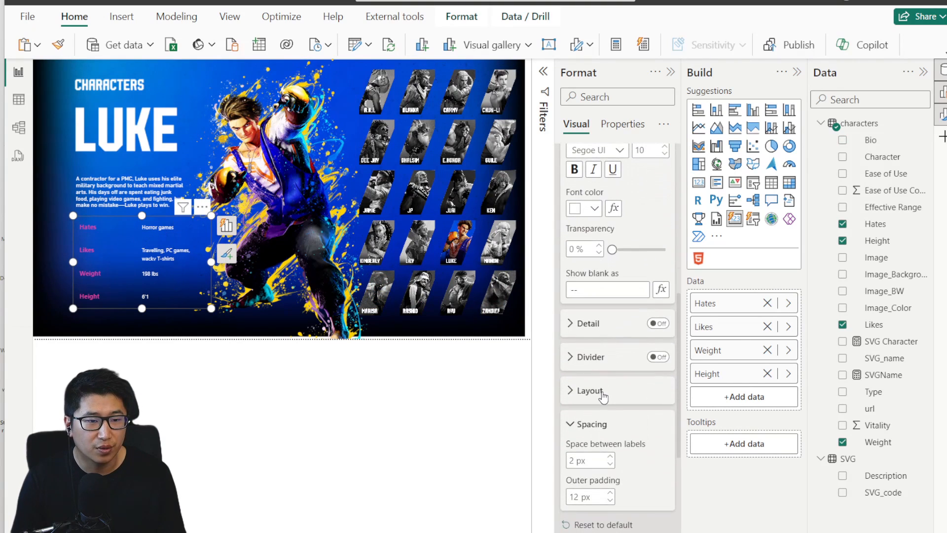
{"action": "scroll", "coordinate": [603, 396], "scroll_direction": "up", "scroll_amount": 6}
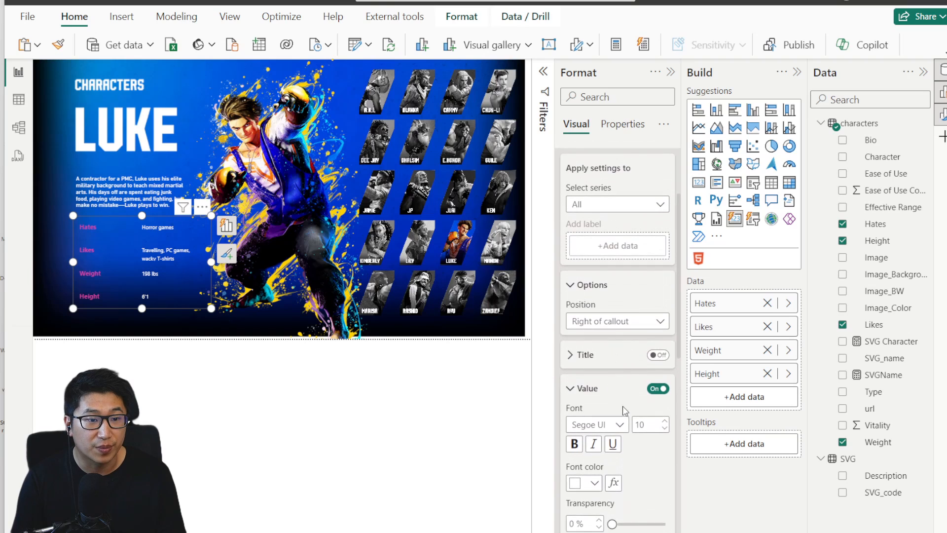
{"action": "scroll", "coordinate": [623, 421], "scroll_direction": "down", "scroll_amount": 3}
{"action": "scroll", "coordinate": [624, 422], "scroll_direction": "up", "scroll_amount": 3}
{"action": "scroll", "coordinate": [625, 425], "scroll_direction": "down", "scroll_amount": 3}
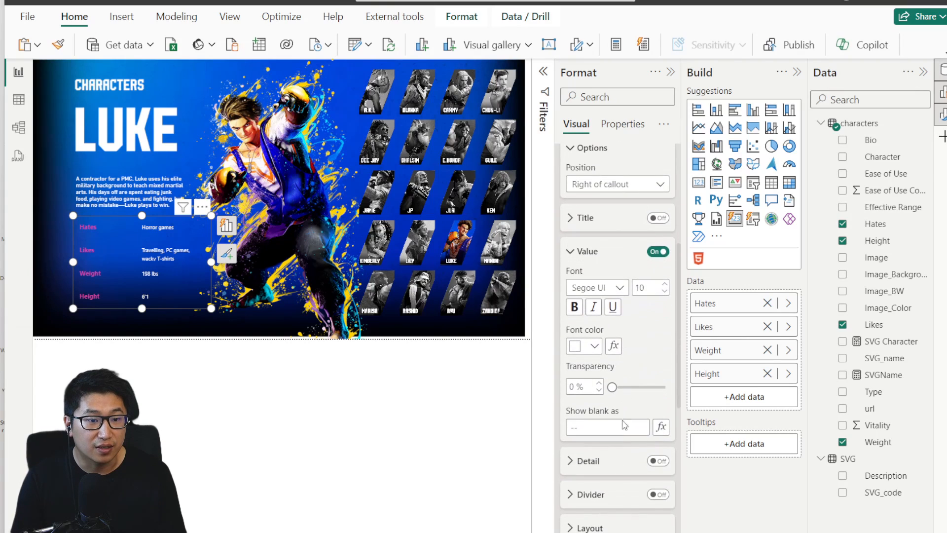
{"action": "scroll", "coordinate": [582, 452], "scroll_direction": "up", "scroll_amount": 3}
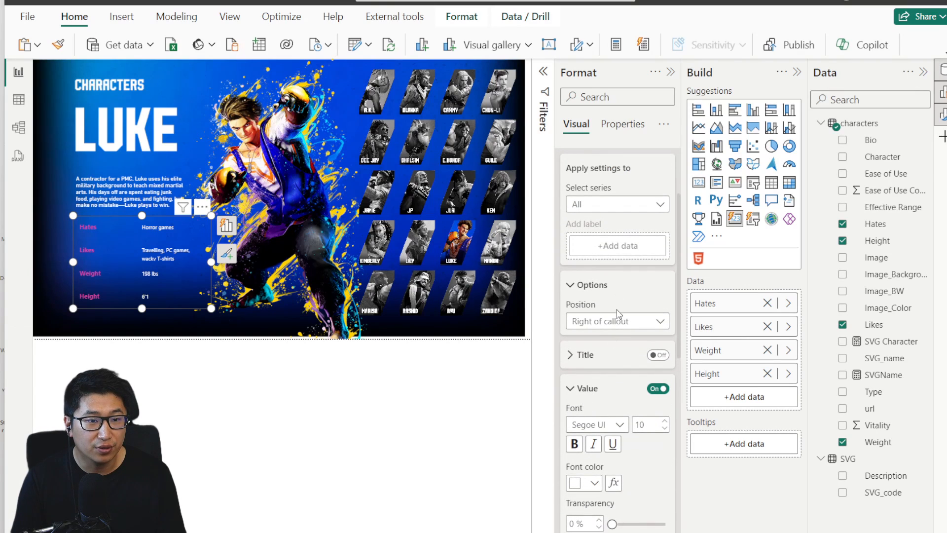
{"action": "scroll", "coordinate": [599, 390], "scroll_direction": "down", "scroll_amount": 5}
{"action": "left_click", "coordinate": [599, 391]}
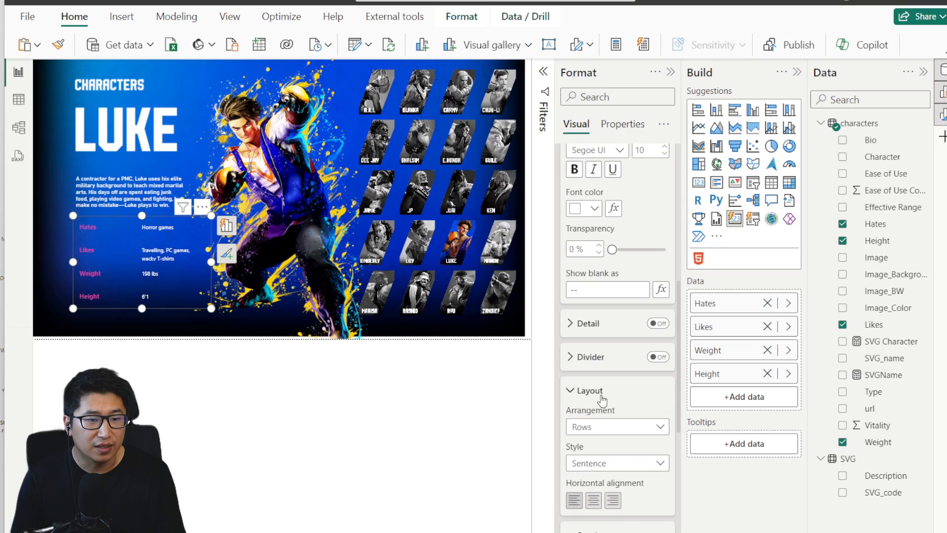
{"action": "left_click", "coordinate": [613, 500]}
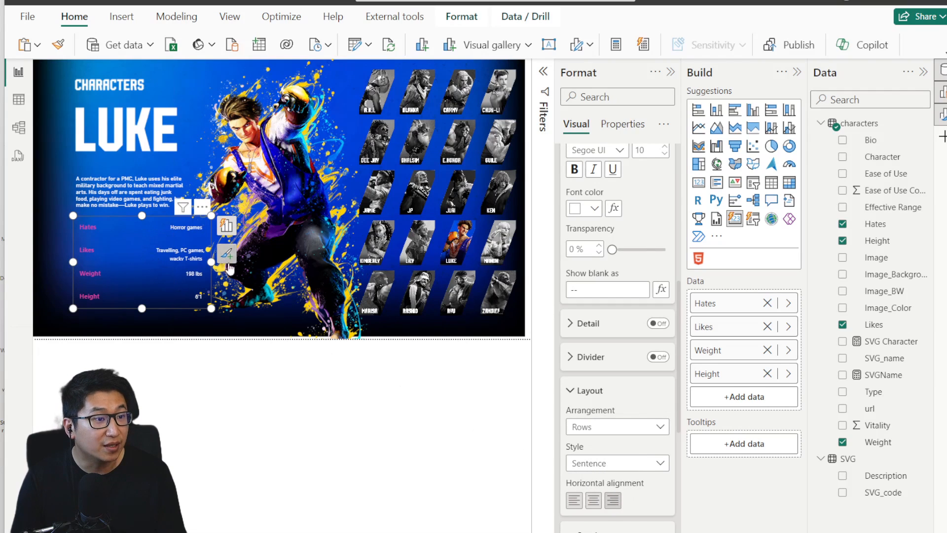
{"action": "left_click_drag", "start_coordinate": [211, 261], "coordinate": [174, 264]}
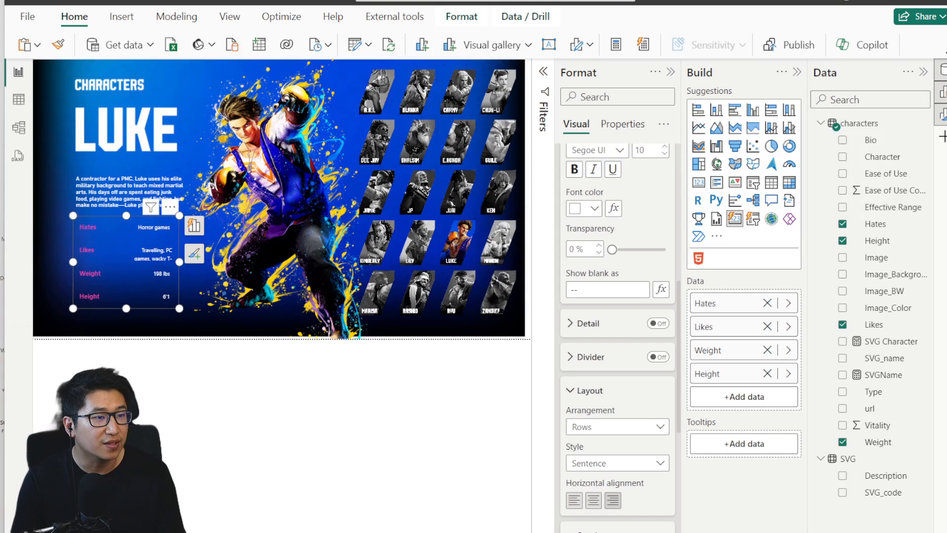
{"action": "left_click", "coordinate": [178, 425]}
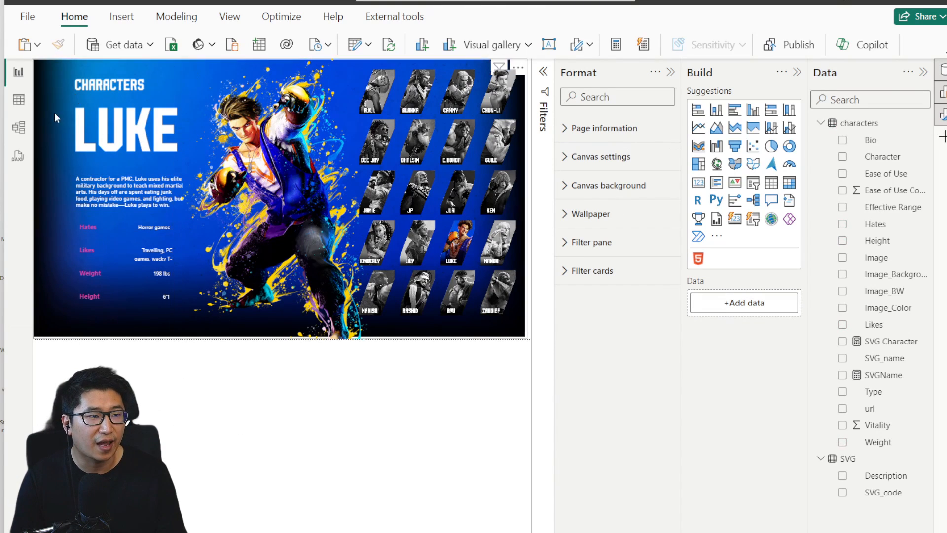
- Select Cammy in the image slicer to check how the name, image, bio and attribute cards update
{"action": "left_click", "coordinate": [499, 315]}
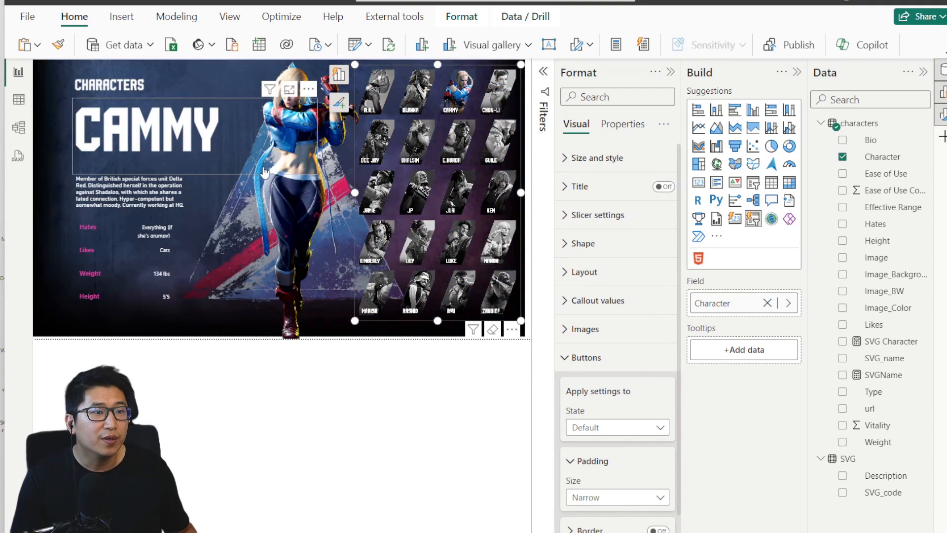
{"action": "left_click", "coordinate": [310, 223]}
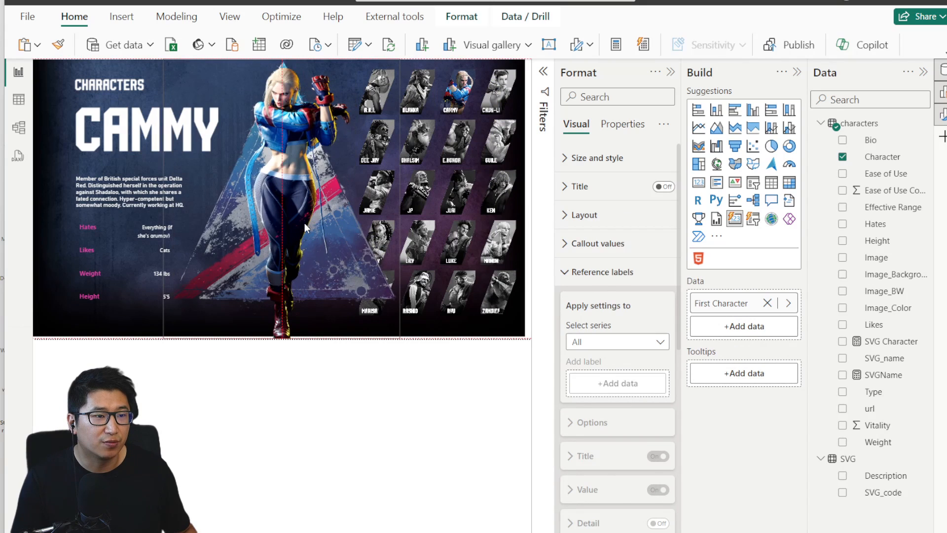
{"action": "left_click", "coordinate": [390, 419]}
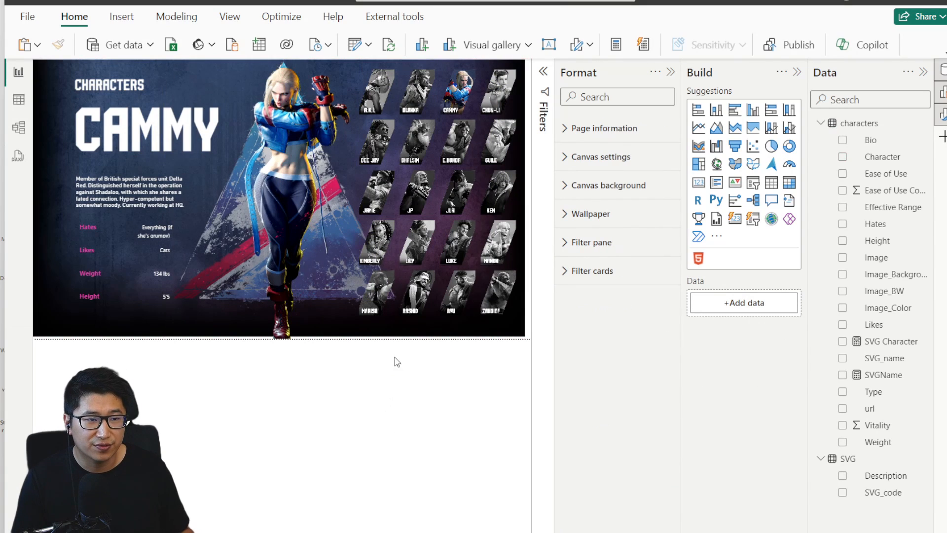
{"action": "left_click", "coordinate": [513, 340]}
{"action": "left_click", "coordinate": [508, 403]}
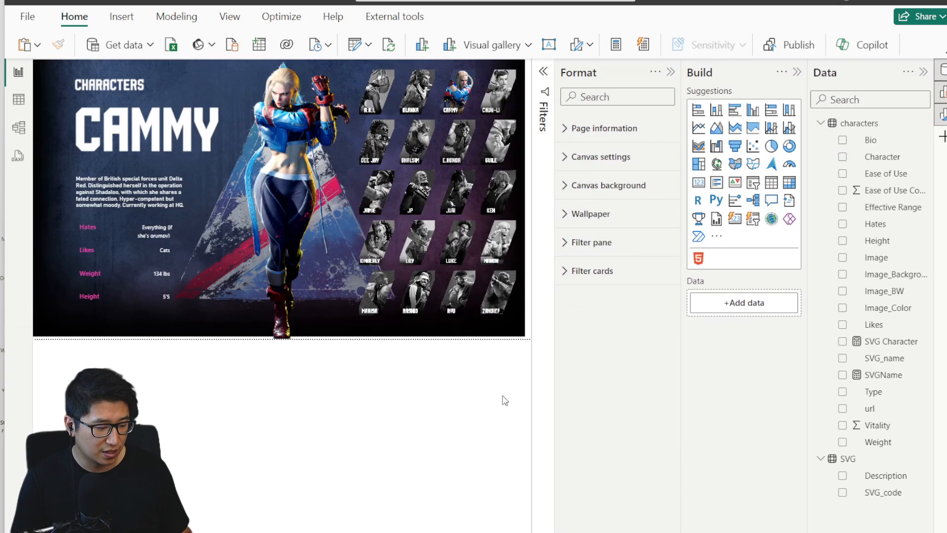
- Turn off the header icons for all visuals on the page at once
{"action": "key", "text": "ctrl+a"}
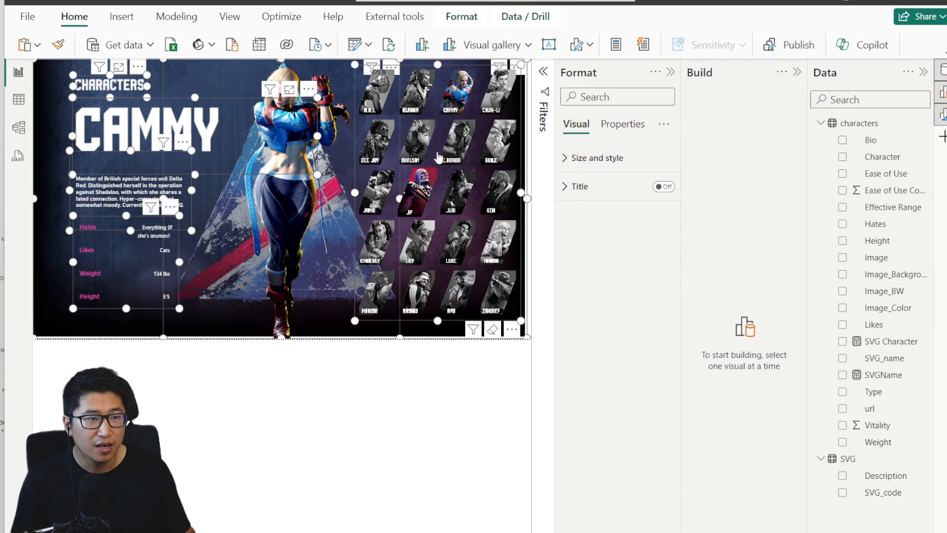
{"action": "left_click", "coordinate": [622, 125]}
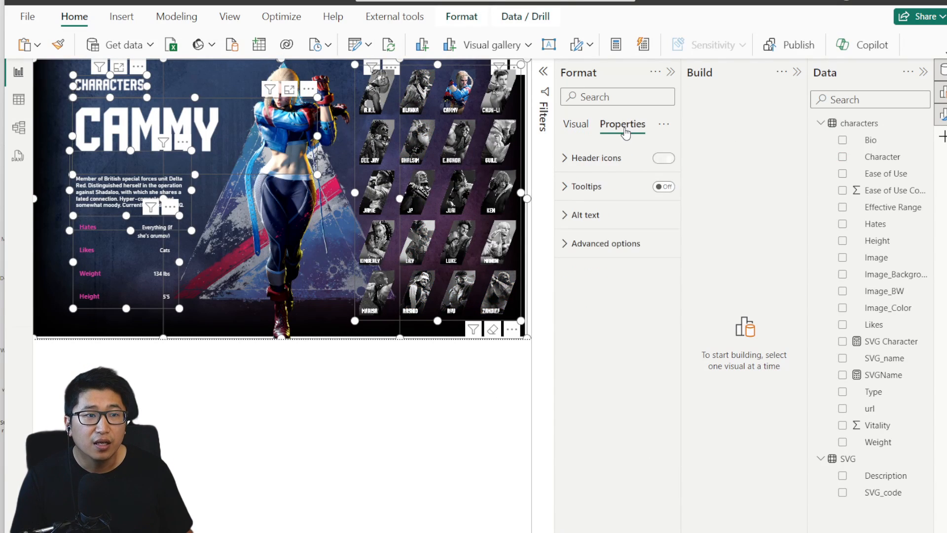
{"action": "left_click", "coordinate": [663, 159]}
{"action": "left_click", "coordinate": [663, 158]}
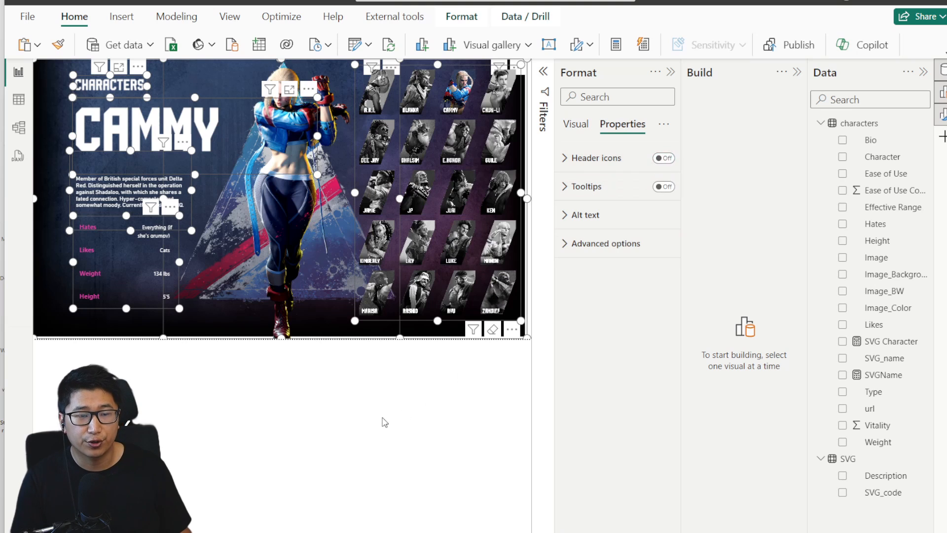
{"action": "left_click", "coordinate": [399, 409]}
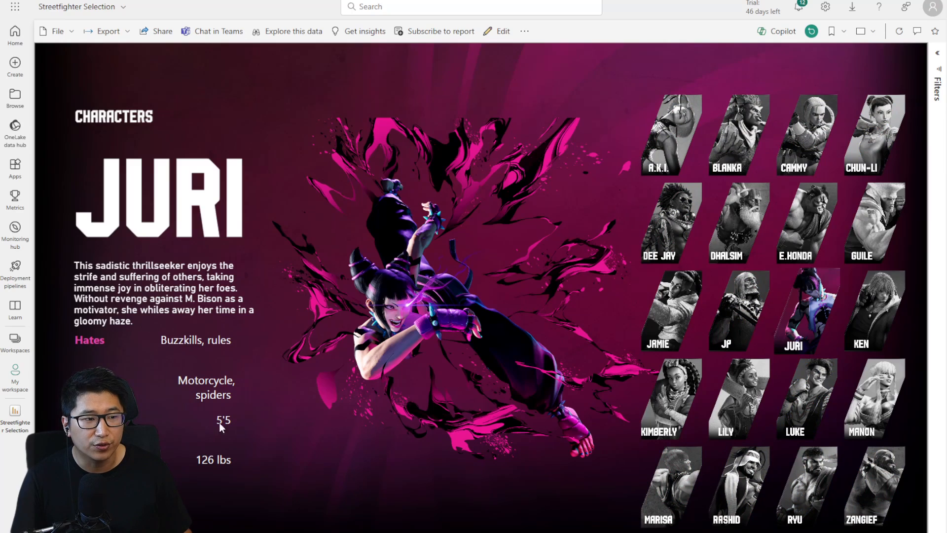
- In the published Streetfighter Selection report in the browser, try out the slicer with several characters, including Ken, Guile, Cammy and Blanka
{"action": "left_click", "coordinate": [865, 396]}
{"action": "left_click", "coordinate": [868, 327]}
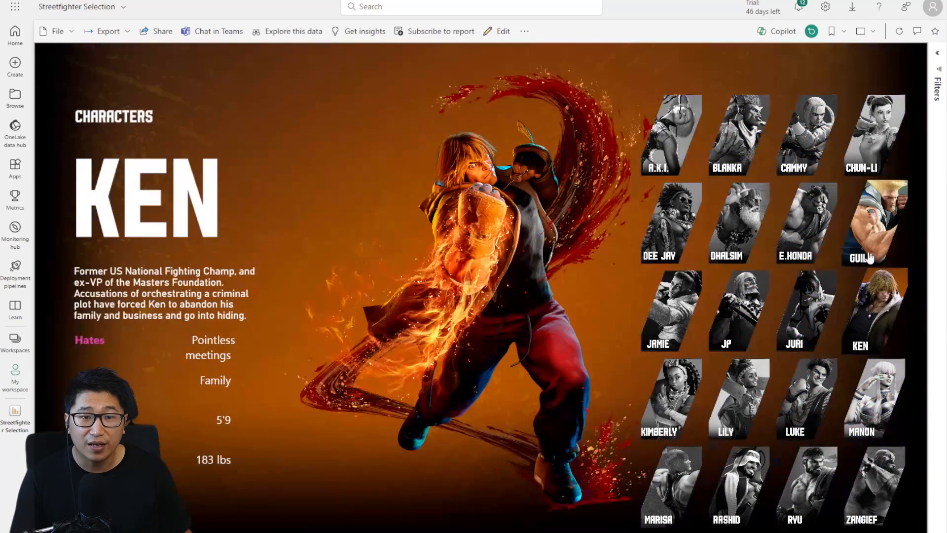
{"action": "left_click", "coordinate": [869, 257]}
{"action": "left_click", "coordinate": [807, 225]}
{"action": "left_click", "coordinate": [809, 138]}
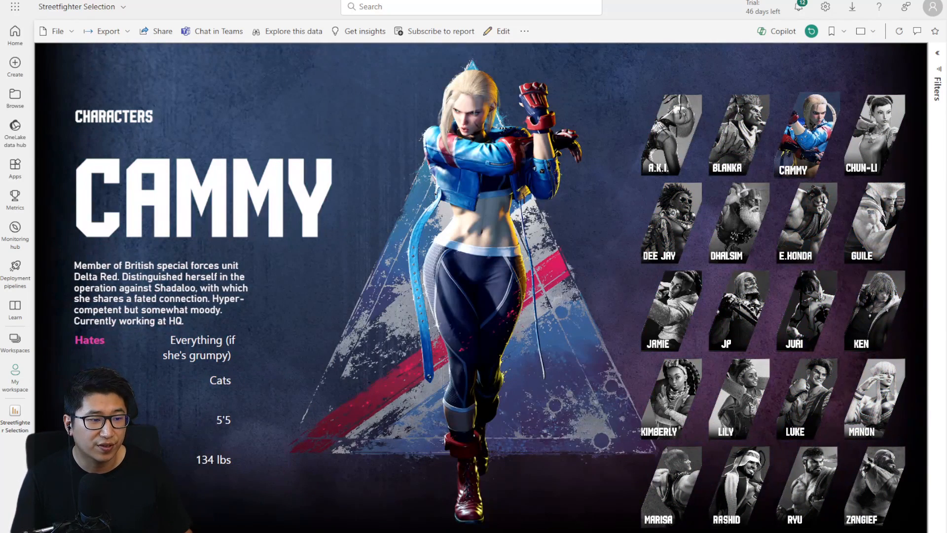
{"action": "left_click", "coordinate": [680, 162]}
{"action": "left_click", "coordinate": [671, 225]}
{"action": "left_click", "coordinate": [725, 147]}
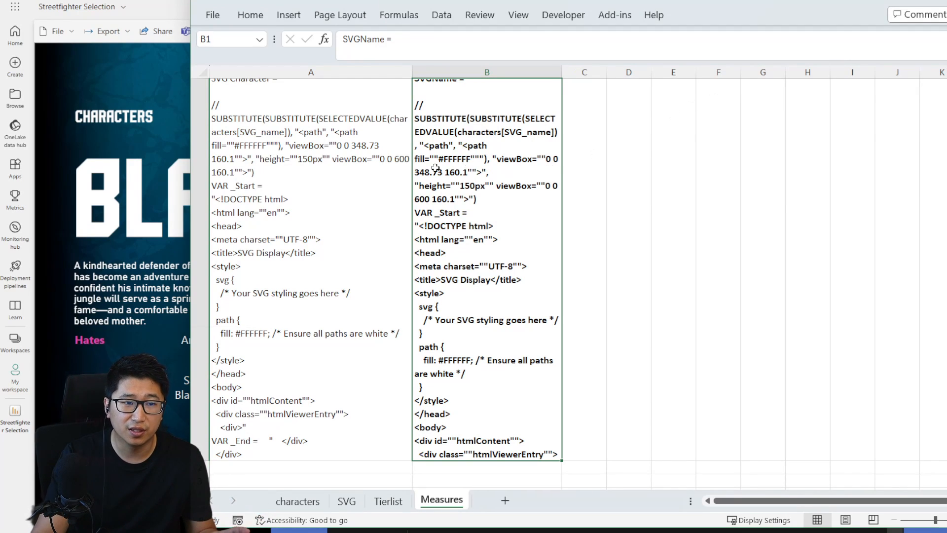
- In the Excel workbook's Measures sheet, select cell A1 to view the SVG Character measure code
{"action": "left_click", "coordinate": [335, 160]}
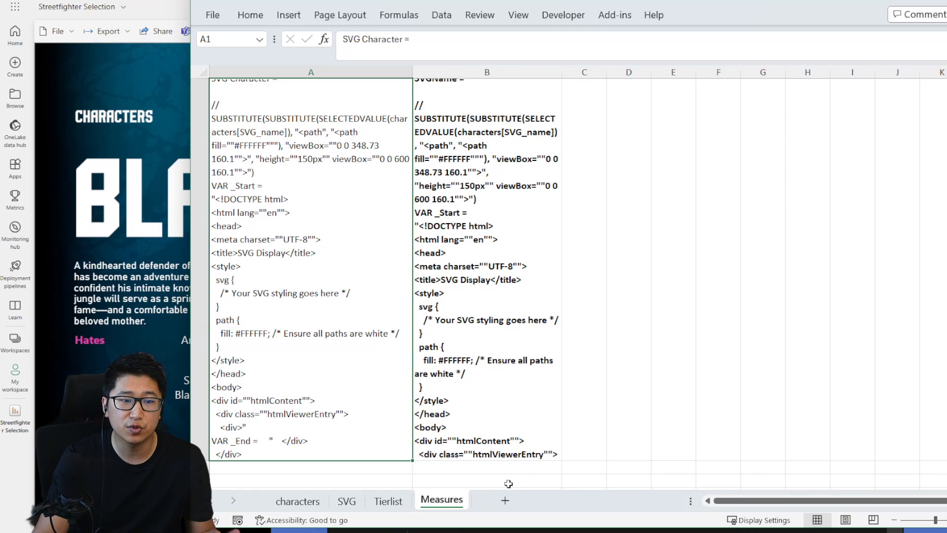